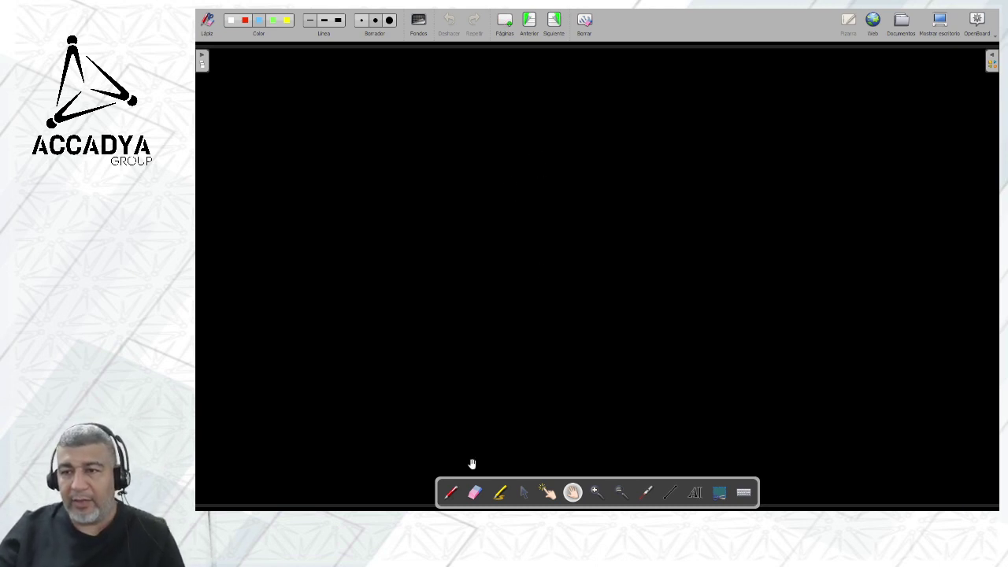
Handwrite the heading "Actividades" on the blank board with the pen.
left_click(451, 492)
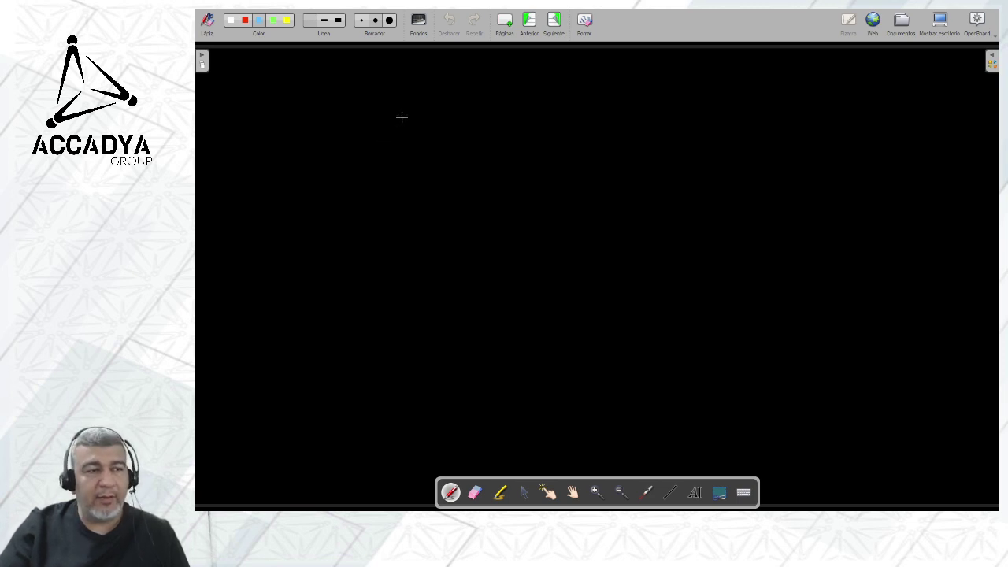
mouse_move(404, 112)
left_mouse_down()
mouse_move(403, 135)
mouse_move(416, 135)
left_mouse_up()
left_click_drag(404, 126, 422, 134)
mouse_move(427, 110)
left_mouse_down()
mouse_move(427, 129)
mouse_move(487, 135)
left_mouse_up()
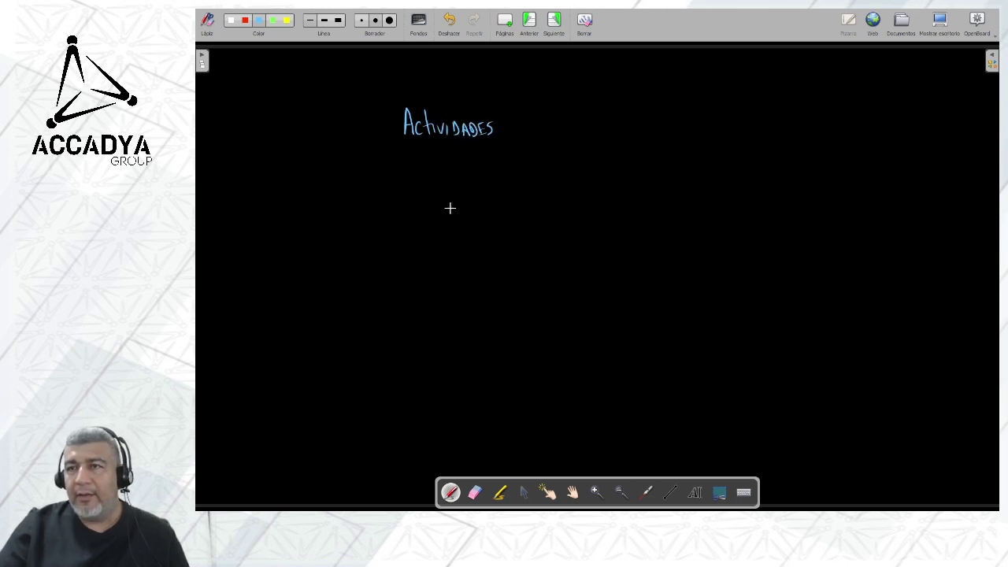
Handwrite the row labels "Documentos" and "Planos" below the Actividades heading, and add "computos" under Documentos.
mouse_move(412, 211)
left_mouse_down()
mouse_move(413, 240)
mouse_move(459, 227)
left_mouse_up()
left_click_drag(456, 230, 478, 215)
left_click_drag(482, 223, 488, 234)
mouse_move(421, 315)
left_mouse_down()
mouse_move(422, 333)
mouse_move(422, 319)
mouse_move(441, 333)
mouse_move(460, 321)
left_mouse_up()
mouse_move(463, 322)
left_mouse_down()
mouse_move(464, 332)
mouse_move(466, 323)
left_mouse_up()
left_click_drag(475, 319, 471, 332)
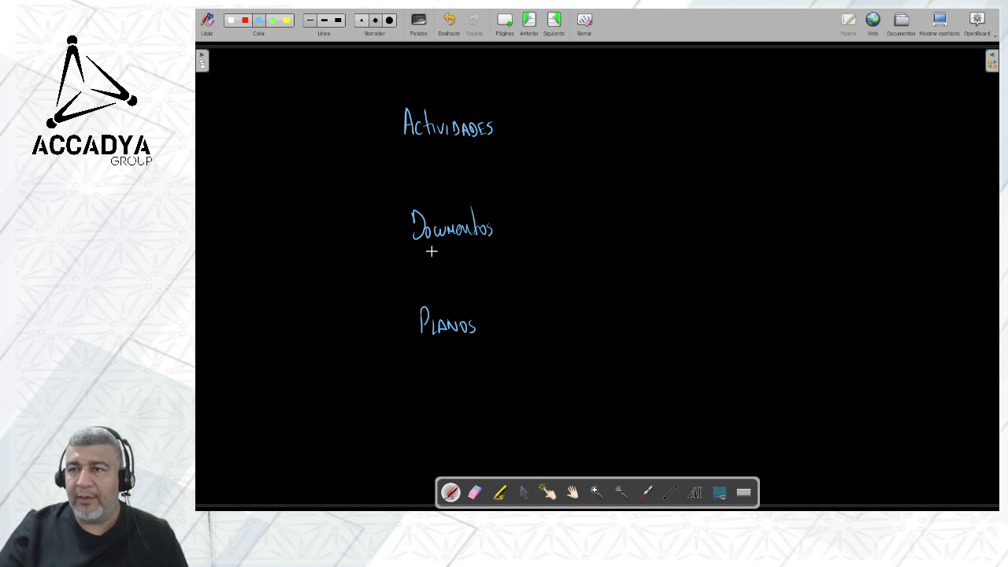
mouse_move(426, 249)
left_mouse_down()
mouse_move(455, 268)
mouse_move(476, 257)
left_mouse_up()
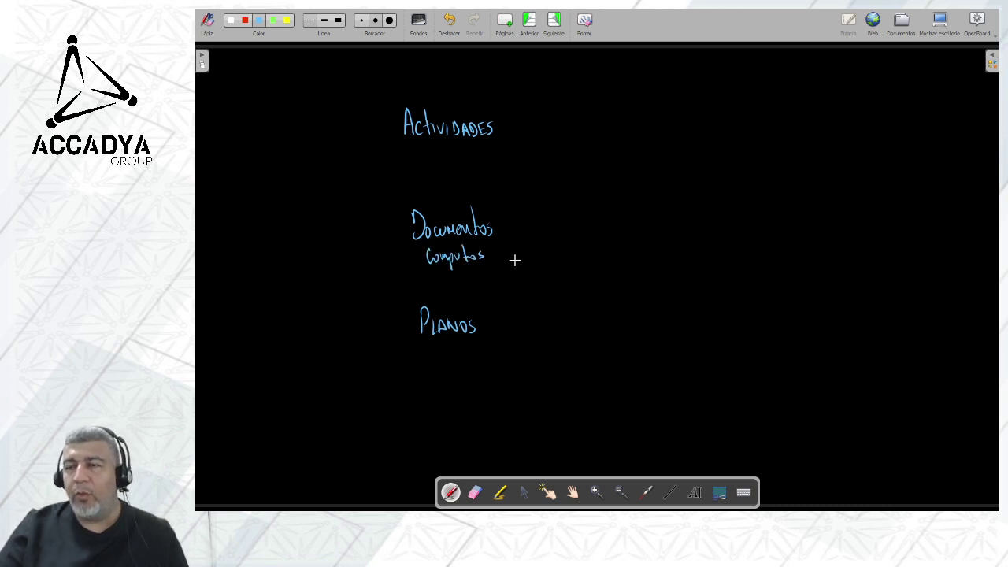
Draw two vertical column lines beside the row labels and write the column headings "HH" and "Nivel".
left_click_drag(548, 92, 555, 355)
left_click_drag(569, 94, 578, 114)
mouse_move(582, 98)
left_mouse_down()
mouse_move(582, 113)
mouse_move(590, 104)
left_mouse_up()
left_click_drag(591, 96, 630, 337)
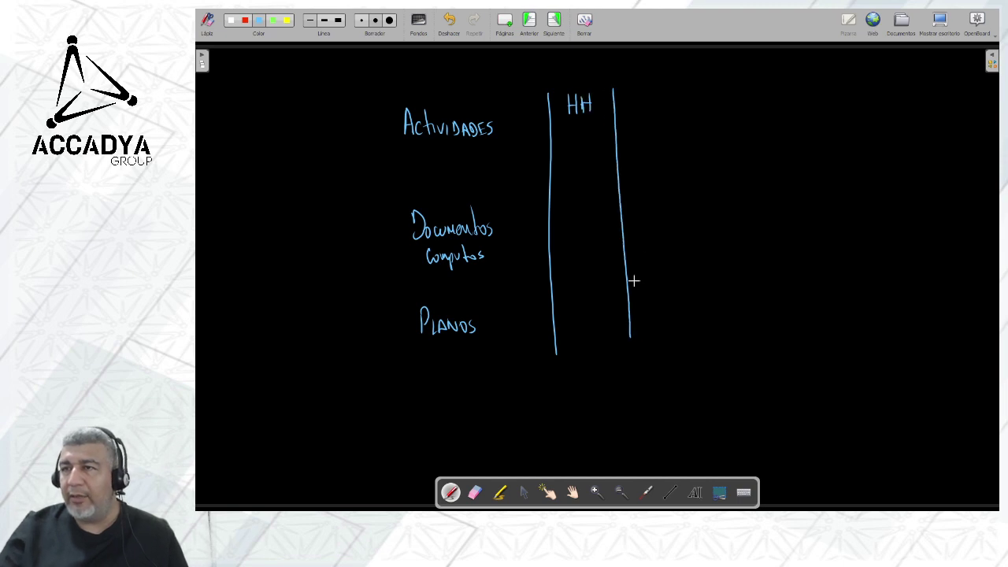
left_click_drag(628, 93, 628, 114)
left_click_drag(629, 93, 665, 112)
left_click_drag(669, 82, 671, 113)
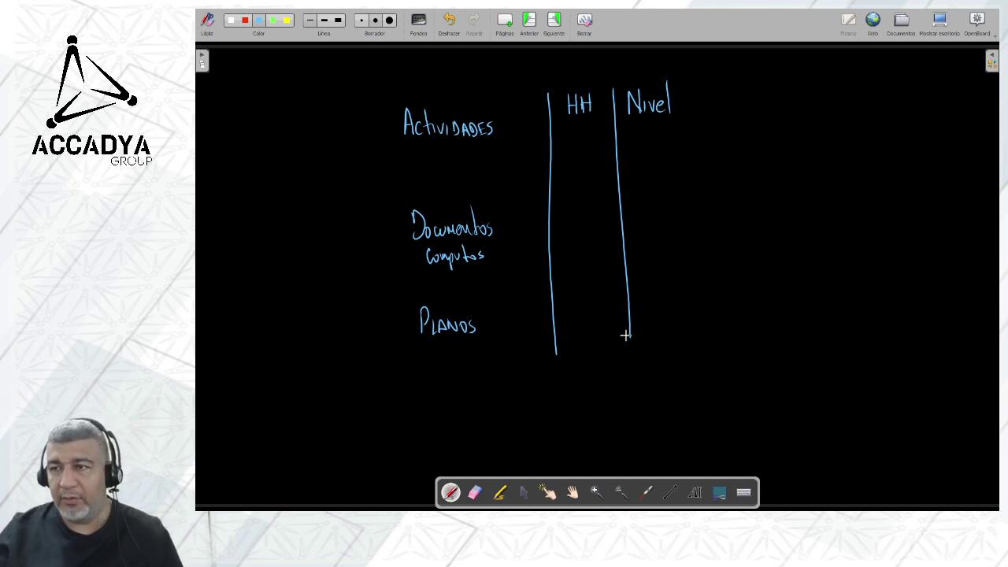
Extend the second column line downward and draw horizontal lines above Planos and below the Actividades heading.
left_click_drag(630, 335, 634, 356)
left_click_drag(391, 285, 743, 270)
left_click_drag(390, 160, 773, 141)
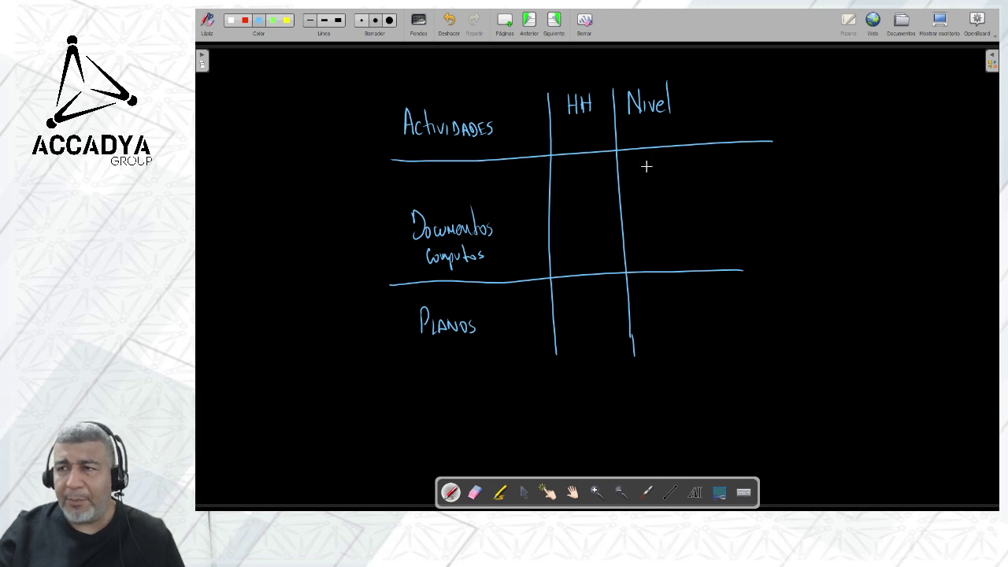
Sketch a P1 to P10 scale beside the table with P1 circled and branched into 1 and 2, mark P2, and write "CIV" below a line.
mouse_move(810, 100)
left_mouse_down()
mouse_move(810, 81)
mouse_move(823, 101)
mouse_move(909, 81)
left_mouse_up()
mouse_move(909, 81)
left_mouse_down()
mouse_move(919, 97)
mouse_move(925, 82)
left_mouse_up()
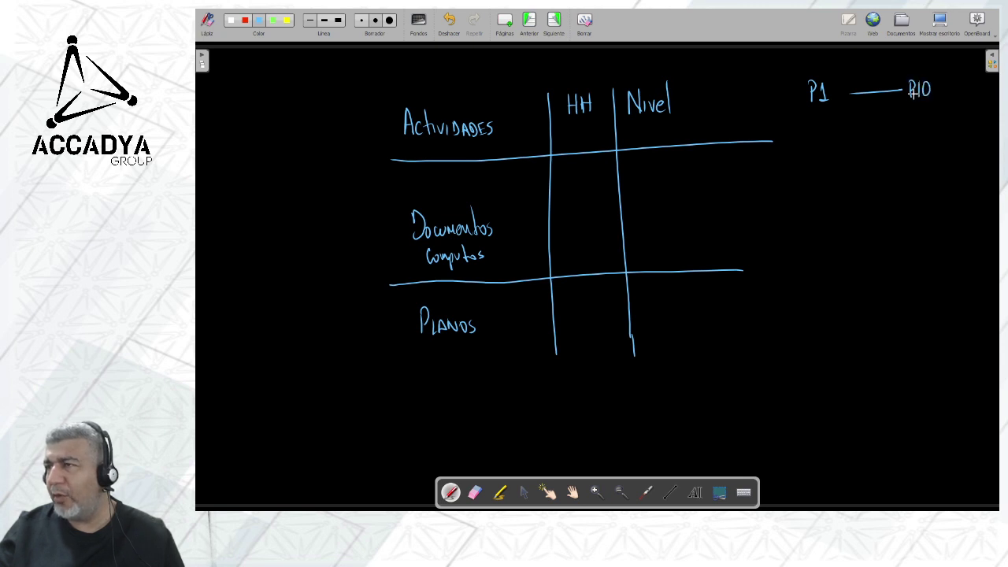
mouse_move(811, 71)
left_mouse_down()
mouse_move(803, 111)
mouse_move(807, 73)
left_mouse_up()
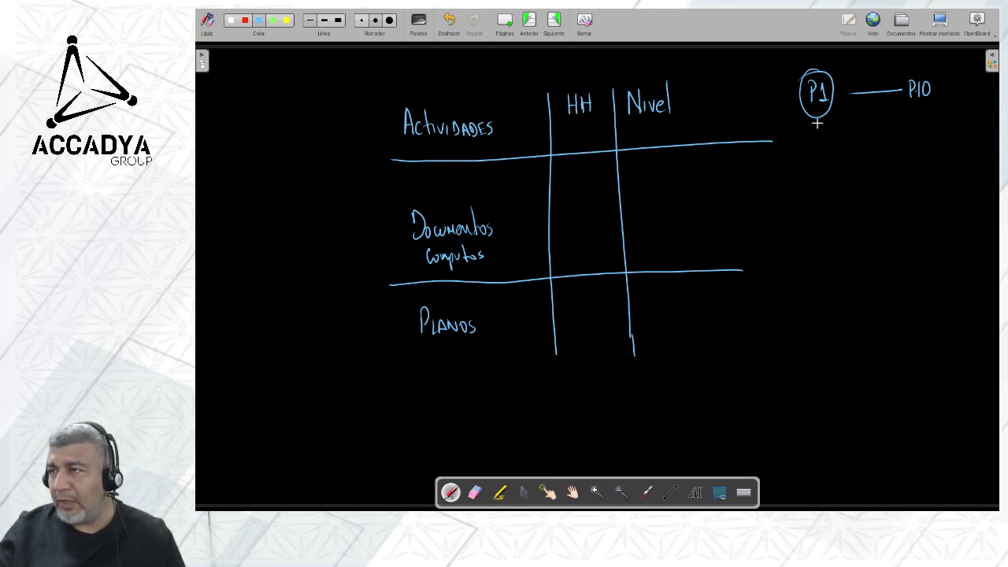
mouse_move(811, 118)
left_mouse_down()
mouse_move(813, 154)
mouse_move(836, 140)
mouse_move(843, 155)
left_mouse_up()
mouse_move(854, 99)
left_mouse_down()
mouse_move(854, 82)
mouse_move(859, 130)
mouse_move(859, 120)
mouse_move(871, 129)
left_mouse_up()
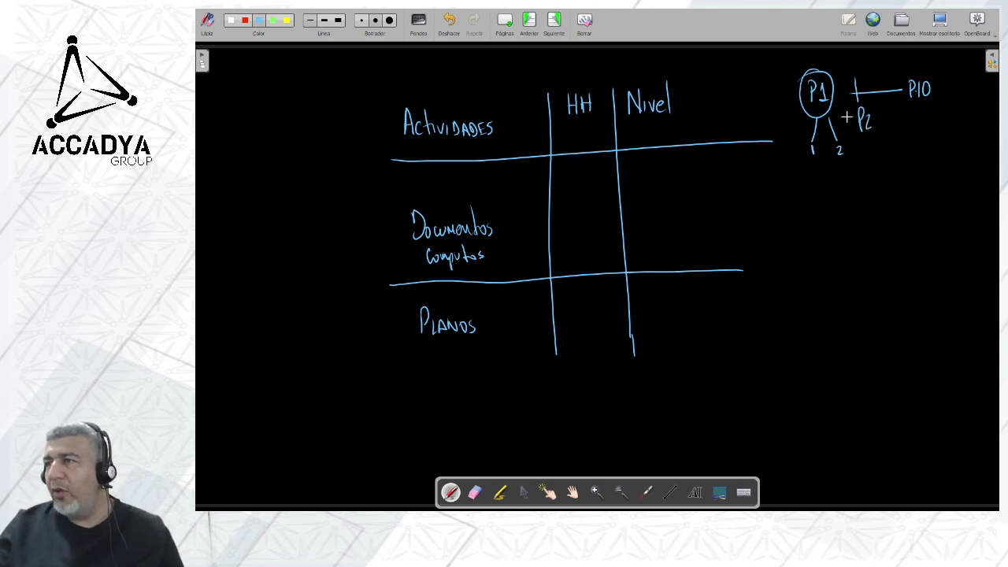
left_click_drag(803, 163, 947, 142)
mouse_move(855, 171)
left_mouse_down()
mouse_move(856, 190)
mouse_move(879, 169)
left_mouse_up()
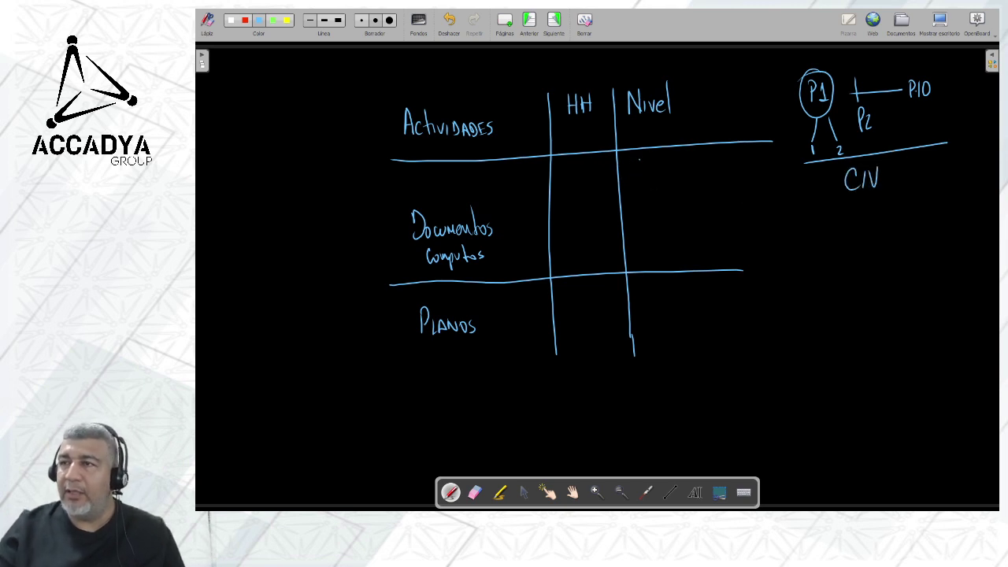
Fill in the table with level P3 and 5$ for Documentos, and level T1 and 5$ for Planos.
left_click_drag(652, 162, 648, 171)
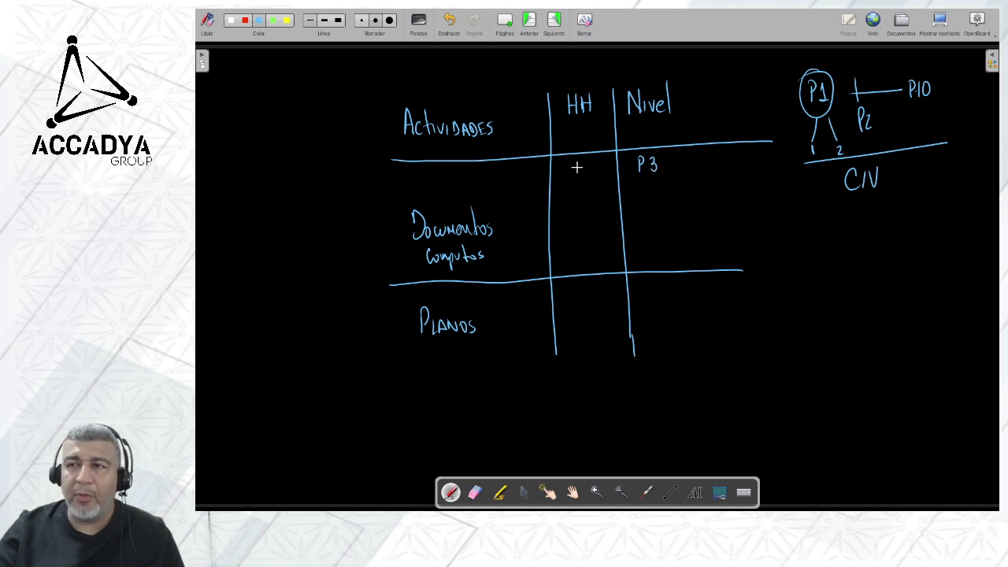
mouse_move(597, 165)
left_mouse_down()
mouse_move(584, 178)
mouse_move(591, 182)
left_mouse_up()
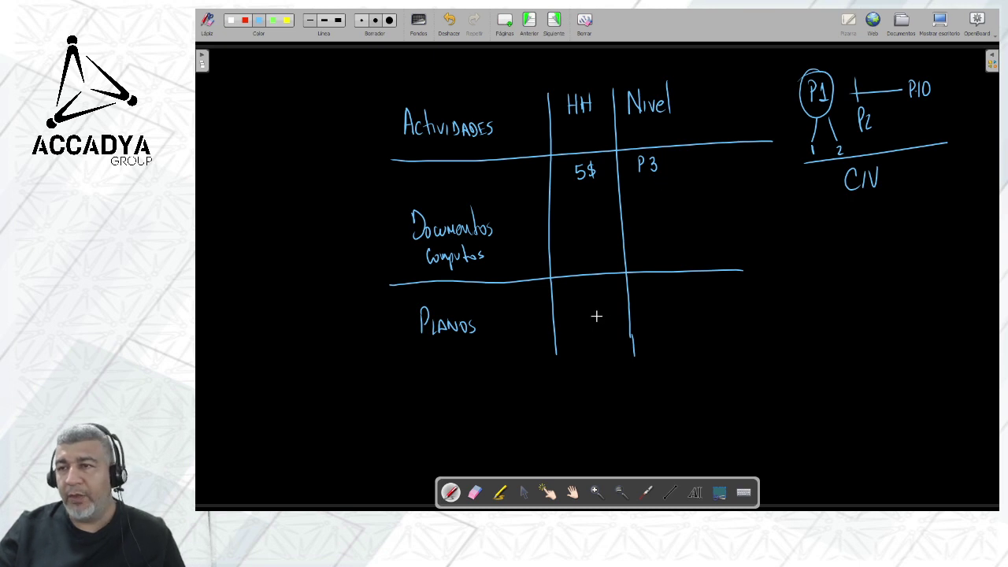
mouse_move(645, 280)
left_mouse_down()
mouse_move(656, 279)
mouse_move(651, 290)
left_mouse_up()
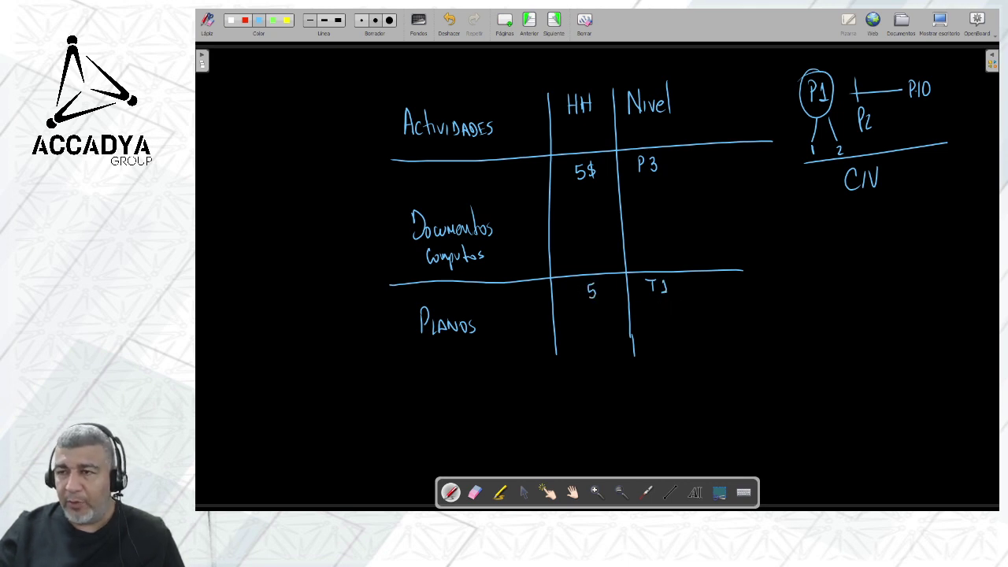
left_click_drag(601, 280, 599, 297)
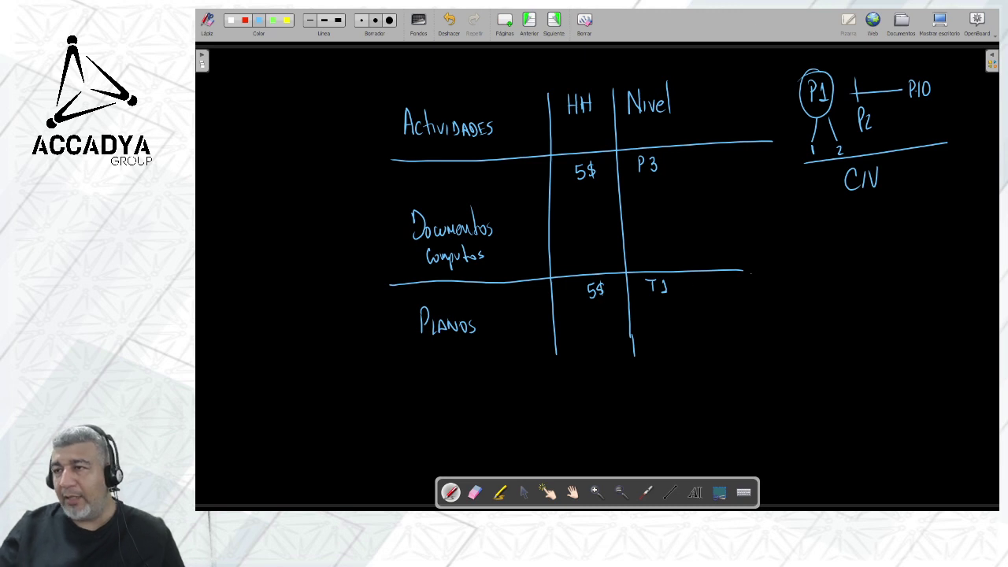
Write an arrow with "Costo Papel" beside the Planos row and a circled "M" beneath it.
mouse_move(765, 270)
left_mouse_down()
mouse_move(764, 282)
mouse_move(797, 284)
left_mouse_up()
left_click_drag(801, 273, 820, 280)
left_click_drag(815, 272, 827, 273)
left_click_drag(848, 263, 850, 281)
left_click_drag(847, 255, 853, 270)
left_click_drag(860, 273, 872, 289)
left_click_drag(870, 269, 884, 275)
left_click_drag(892, 249, 893, 278)
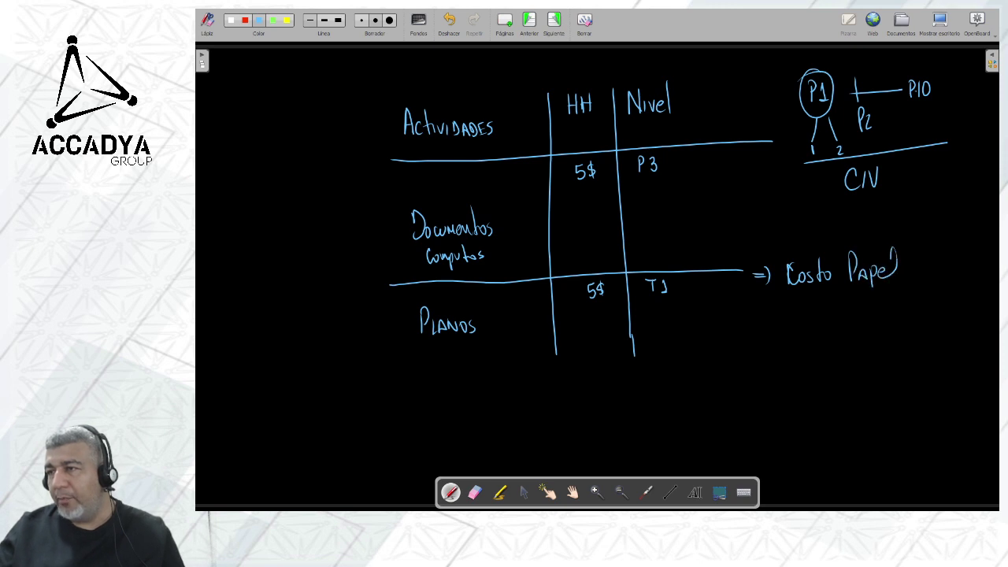
left_click_drag(792, 267, 795, 283)
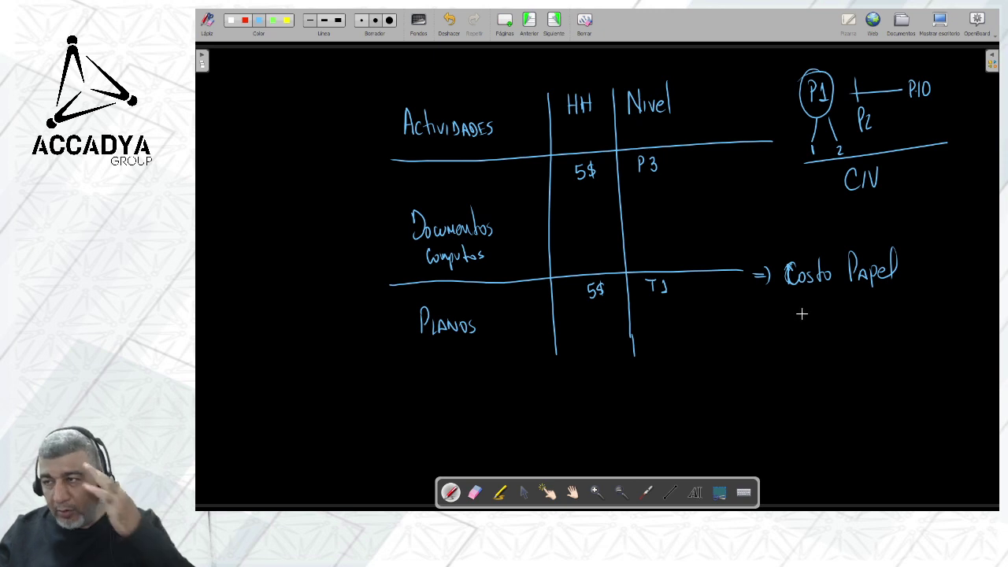
mouse_move(805, 317)
left_mouse_down()
mouse_move(813, 305)
mouse_move(816, 336)
mouse_move(813, 288)
left_mouse_up()
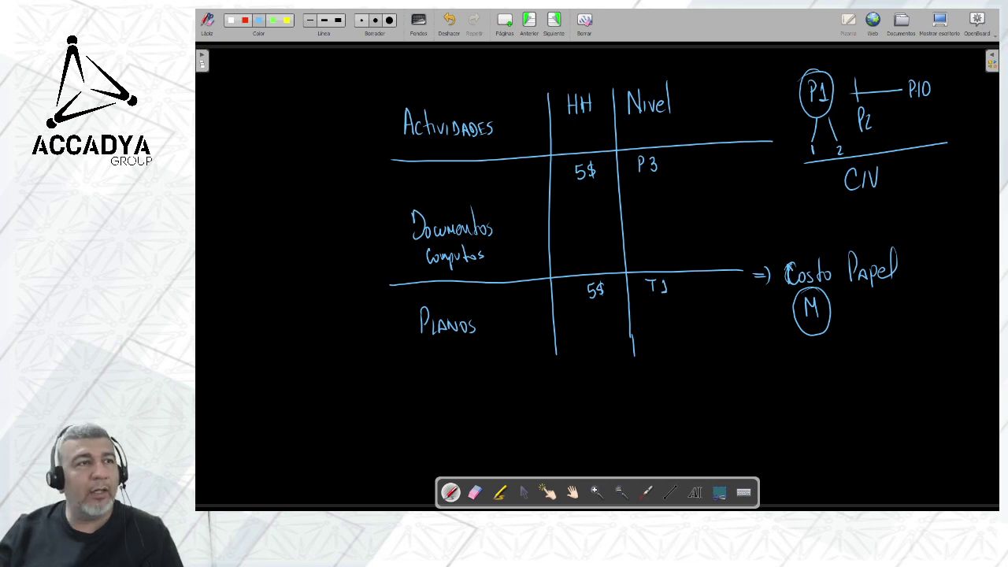
Minimize the browser with the paper sizes and switch to the PDVSA L-E-4.7 PDF in the document reader.
key("alt+Tab")
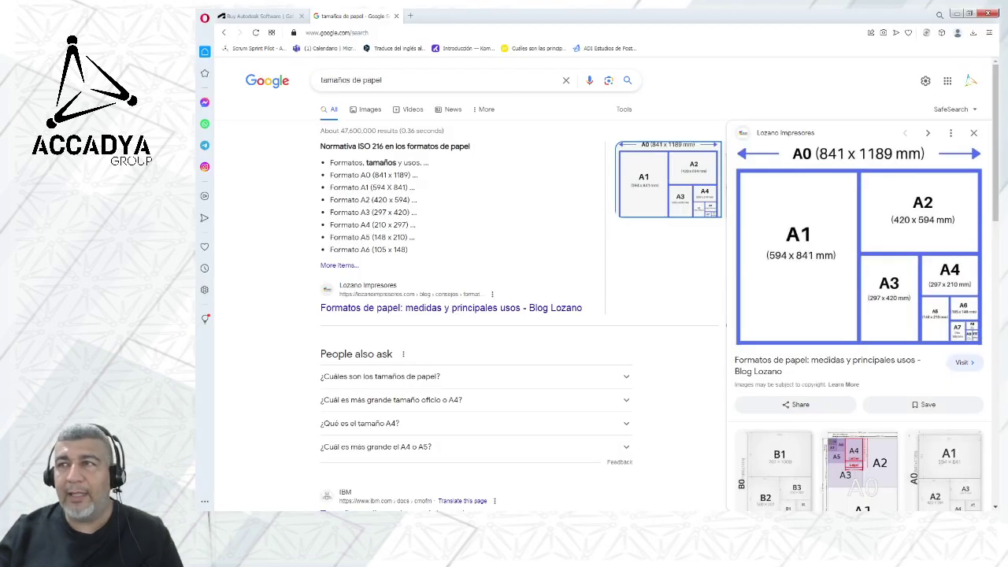
left_click(955, 14)
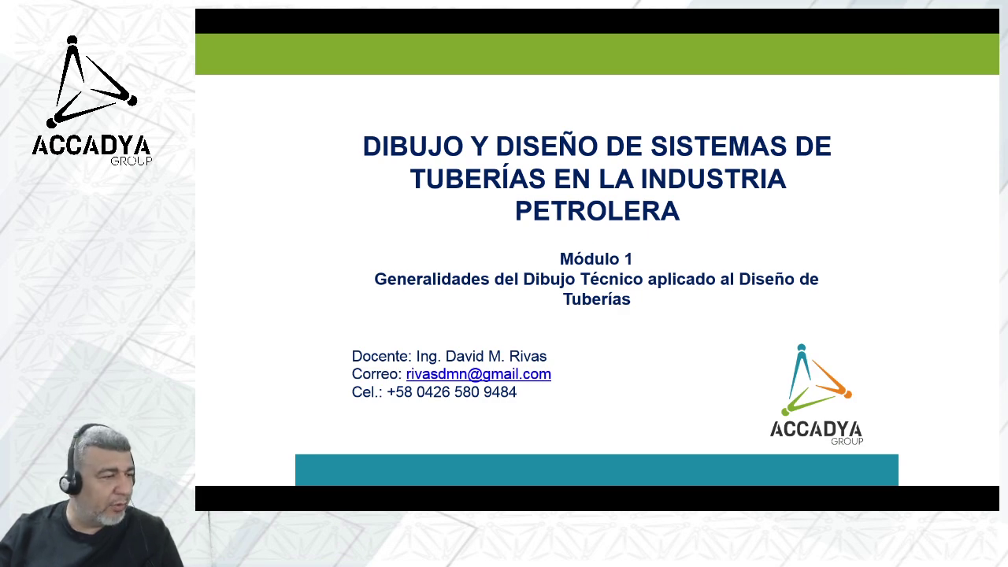
key("alt+Tab")
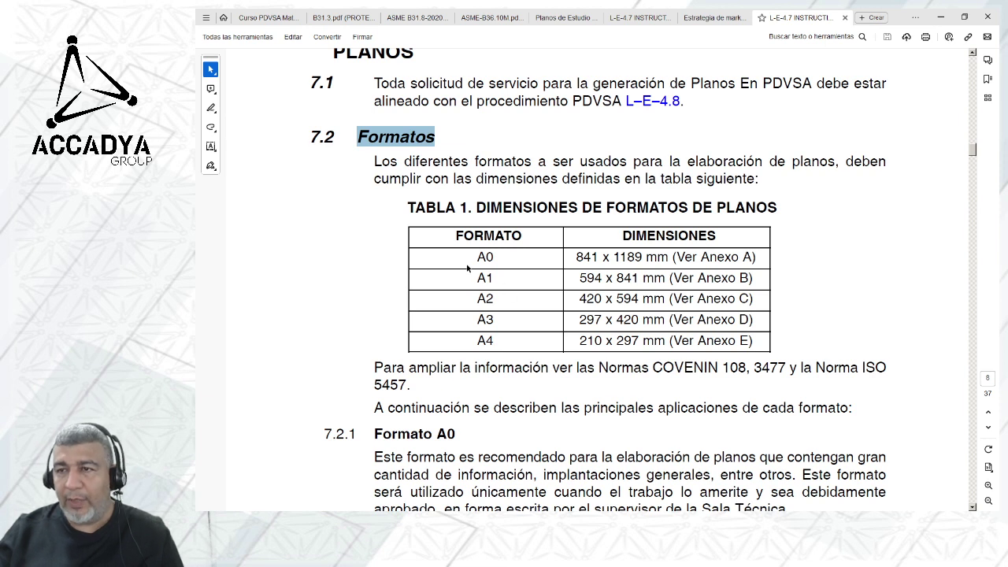
Examine the plan formats A0 to A4 in Tabla 1, selecting the A4 entry and the A0 dimensions.
left_click_drag(475, 259, 508, 256)
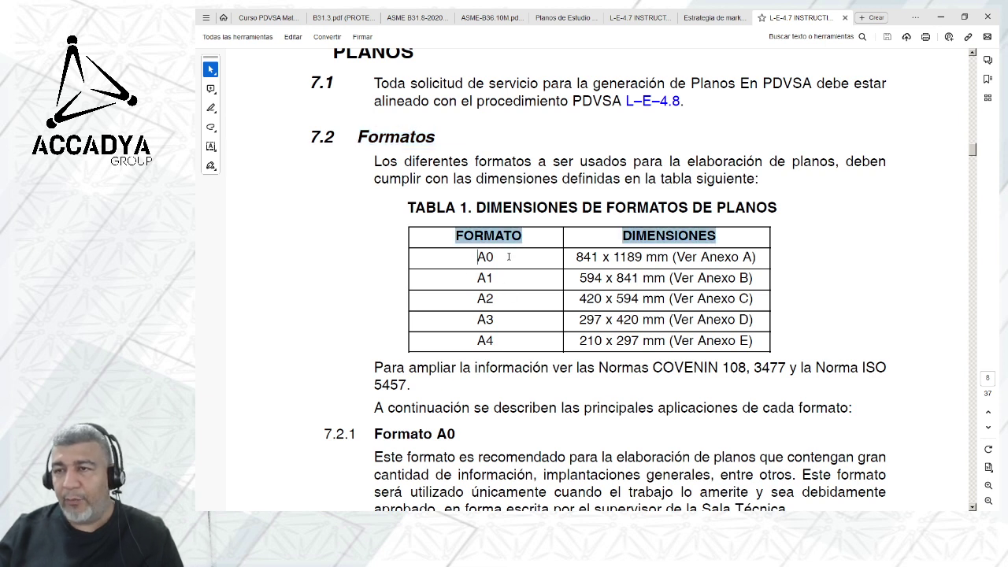
double_click(488, 342)
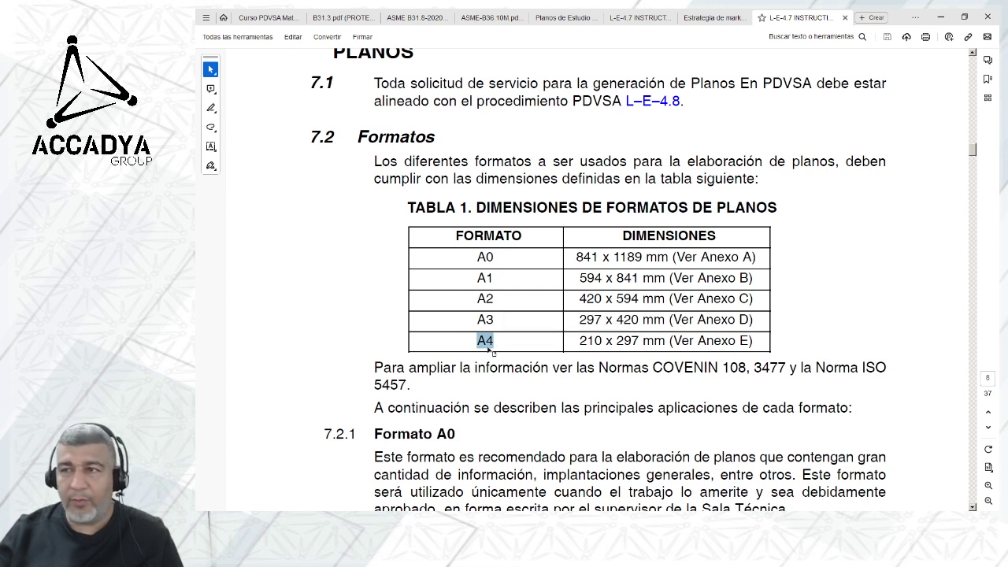
left_click_drag(574, 258, 643, 258)
left_click_drag(578, 258, 643, 258)
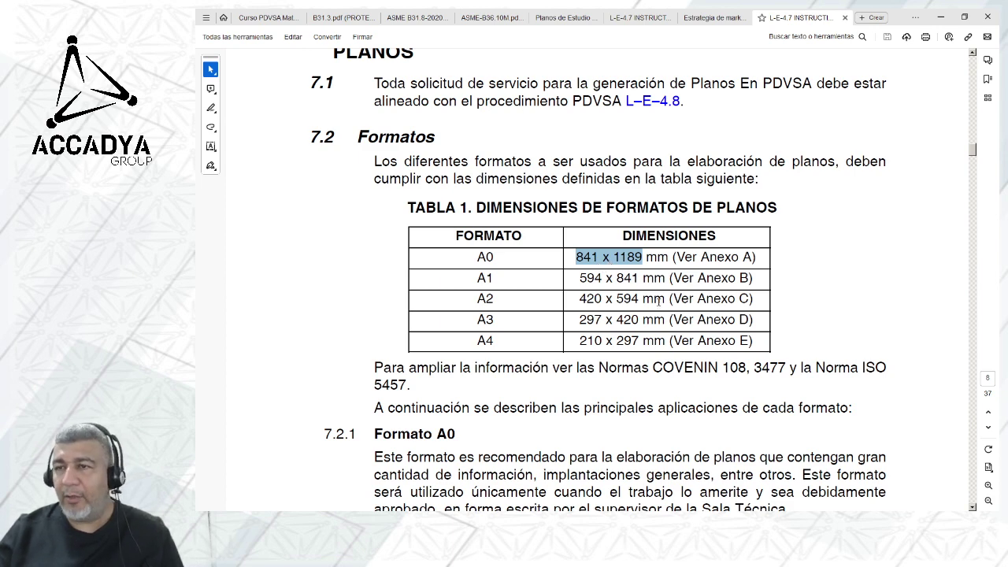
scroll(531, 346, "down", 2)
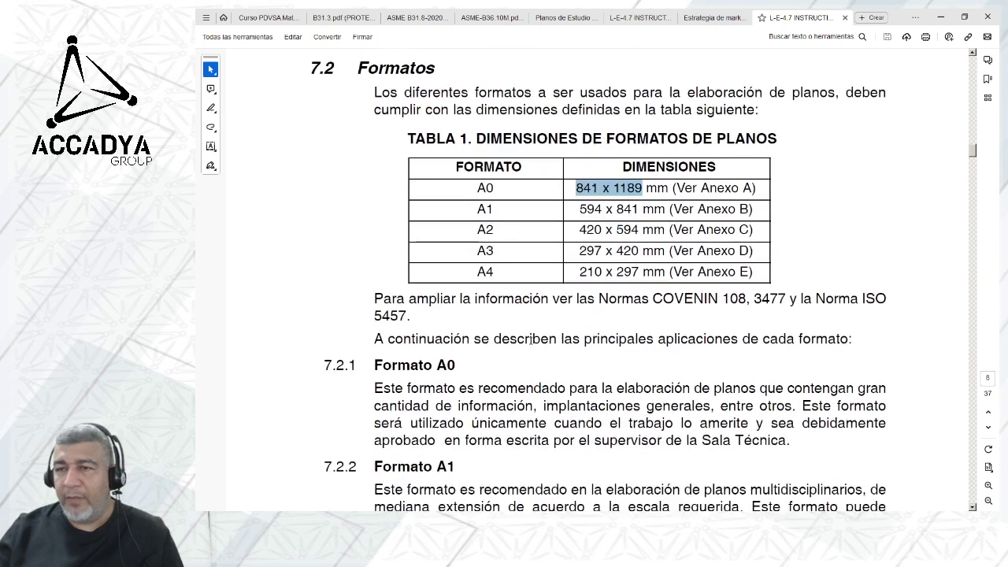
left_click(505, 191)
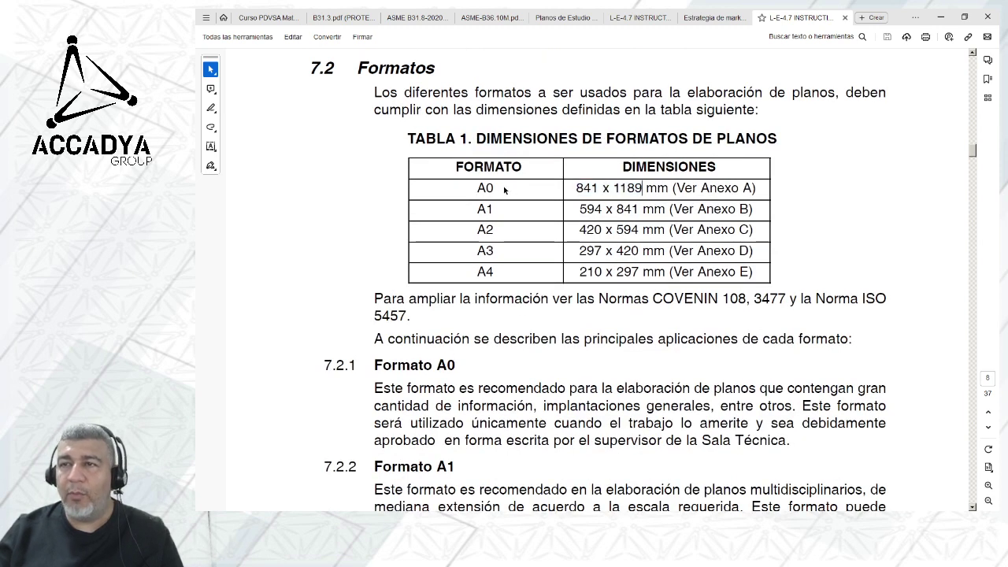
Read section 7.2.1 on Formato A0, selecting "implantaciones generales", and compare it with the format dimensions table.
scroll(504, 226, "down", 5)
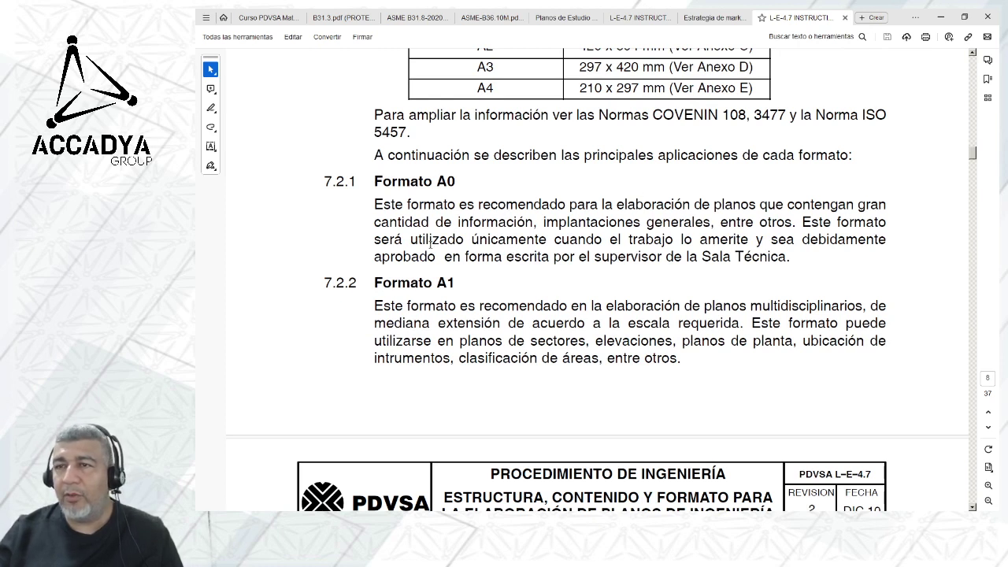
scroll(439, 245, "up", 1)
left_click_drag(374, 244, 684, 246)
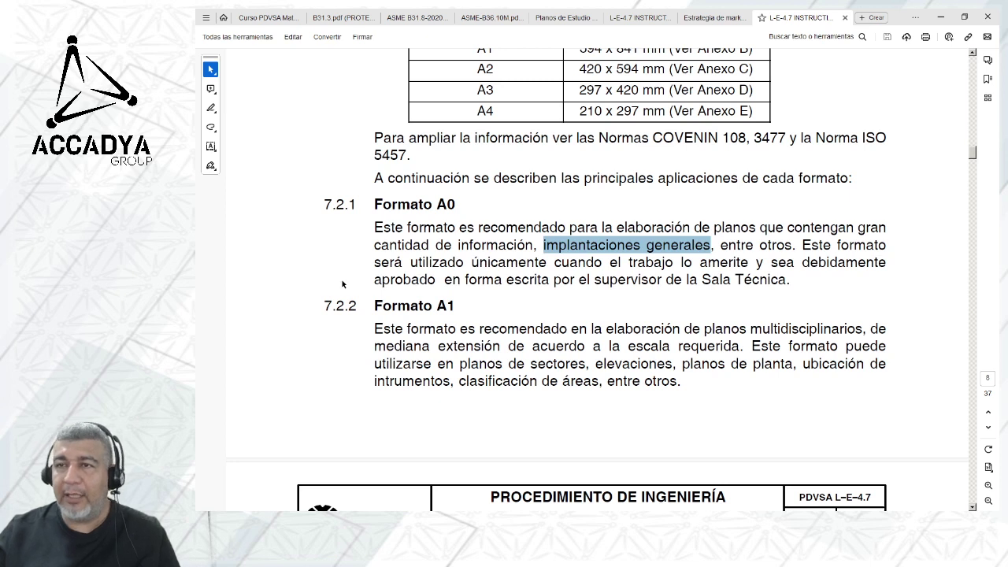
scroll(376, 230, "up", 1)
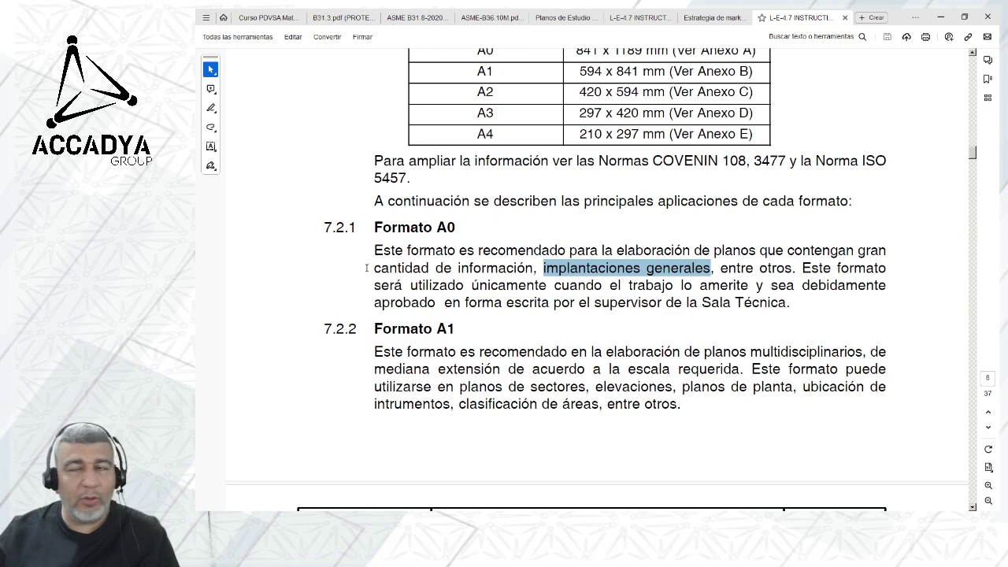
scroll(403, 285, "down", 1)
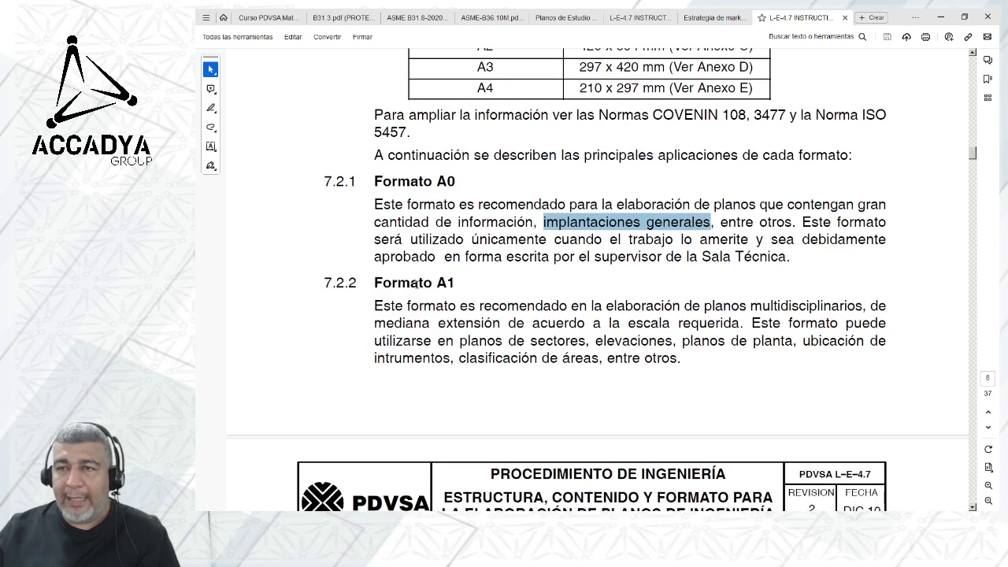
scroll(415, 285, "up", 5)
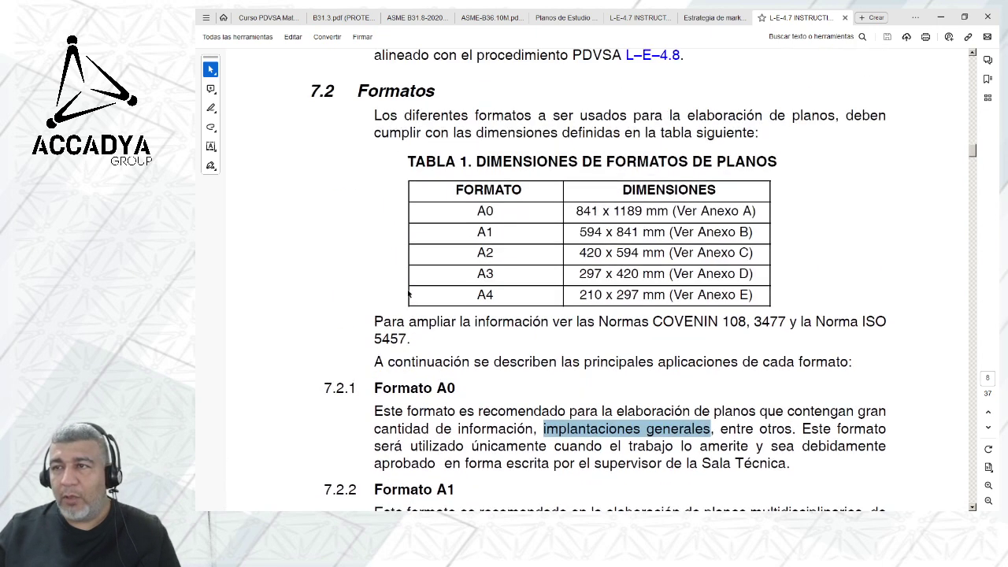
scroll(604, 231, "down", 6)
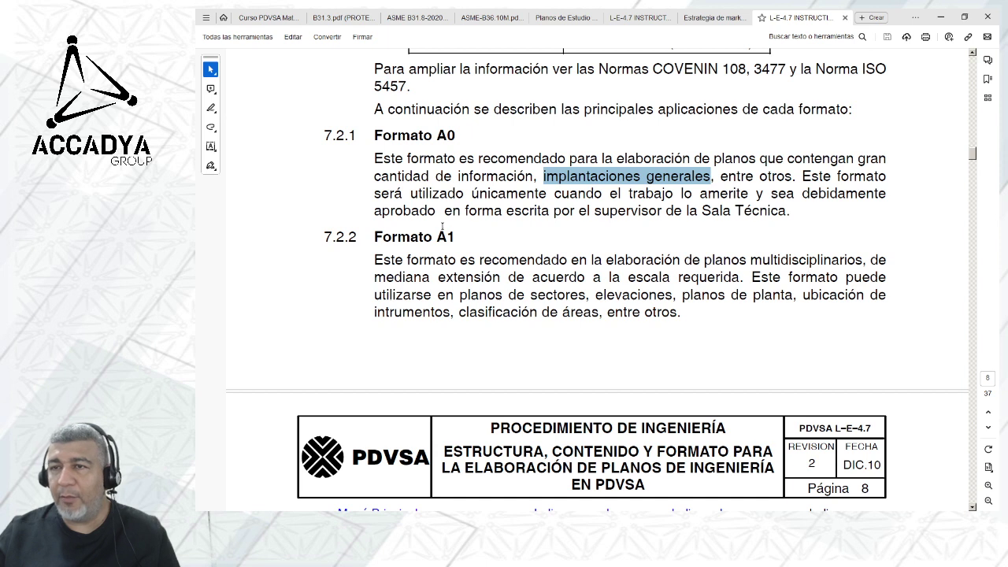
Read section 7.2.2, selecting the heading "Formato A1" and the phrases "planos de planta" and "clasificación de áreas".
left_click_drag(369, 238, 462, 234)
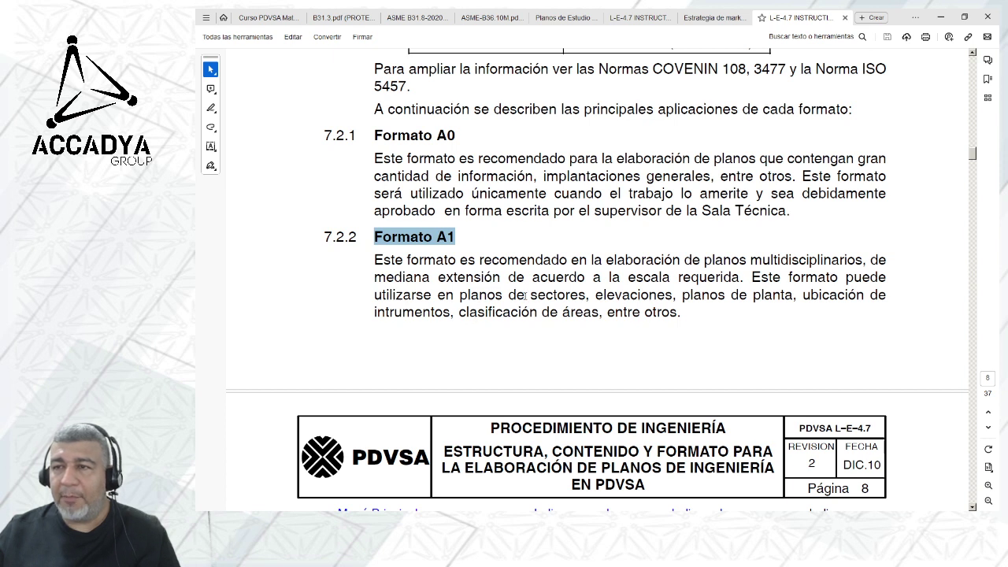
left_click_drag(682, 295, 793, 294)
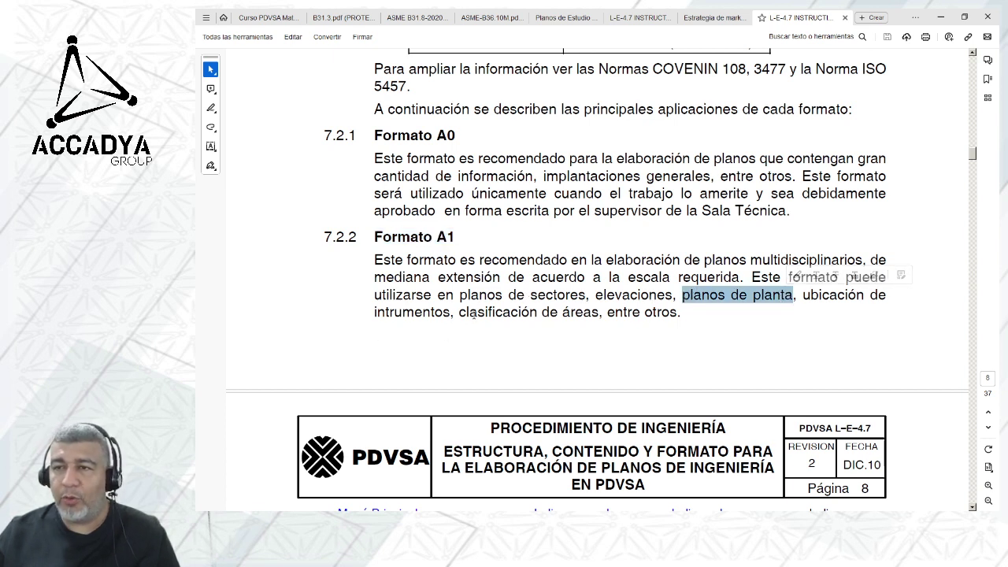
left_click_drag(457, 313, 593, 312)
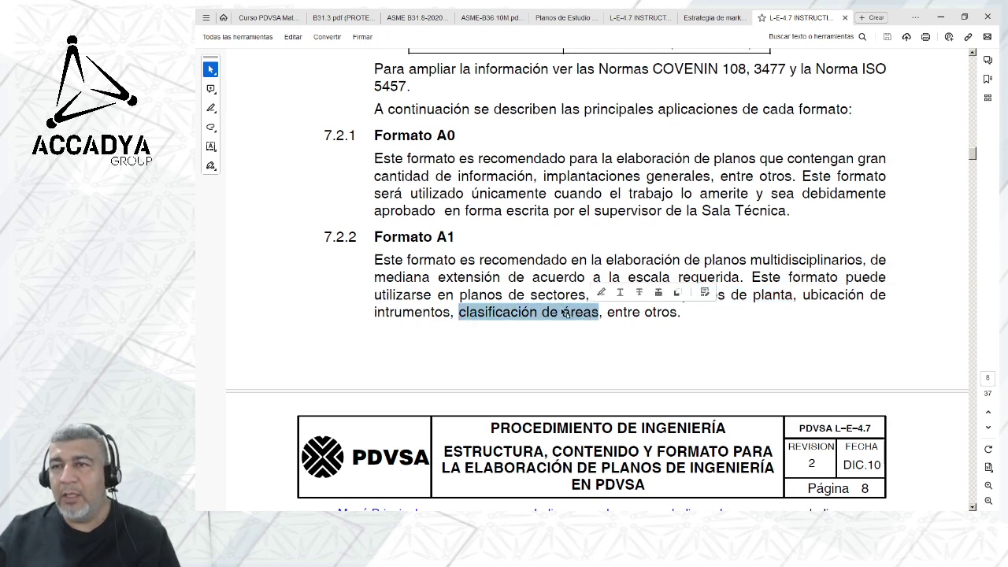
Read sections 7.2.3 on Formato A2 and 7.2.4 on Formato A3, selecting the heading "Formato A3".
scroll(562, 312, "down", 1)
scroll(562, 313, "down", 1)
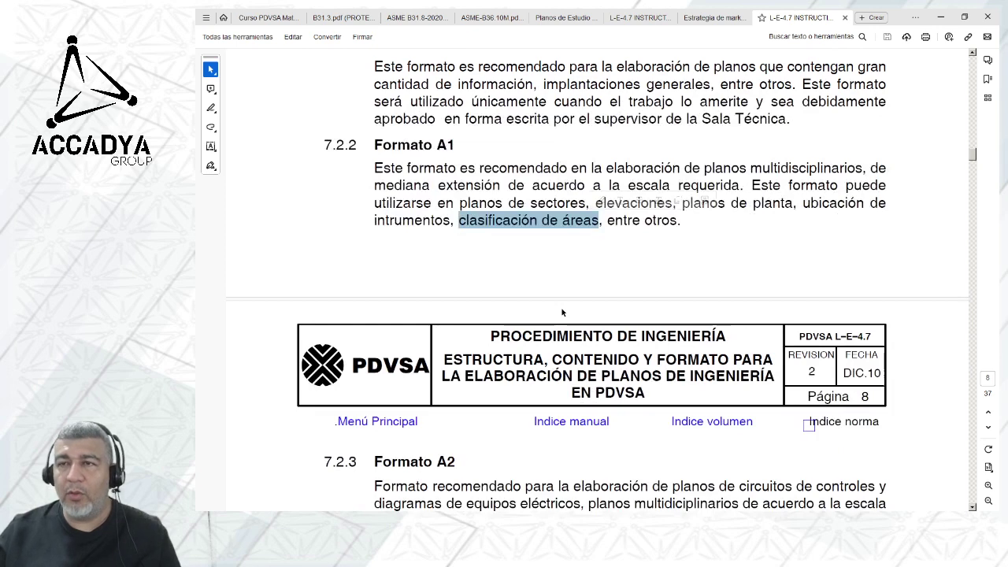
scroll(562, 313, "down", 5)
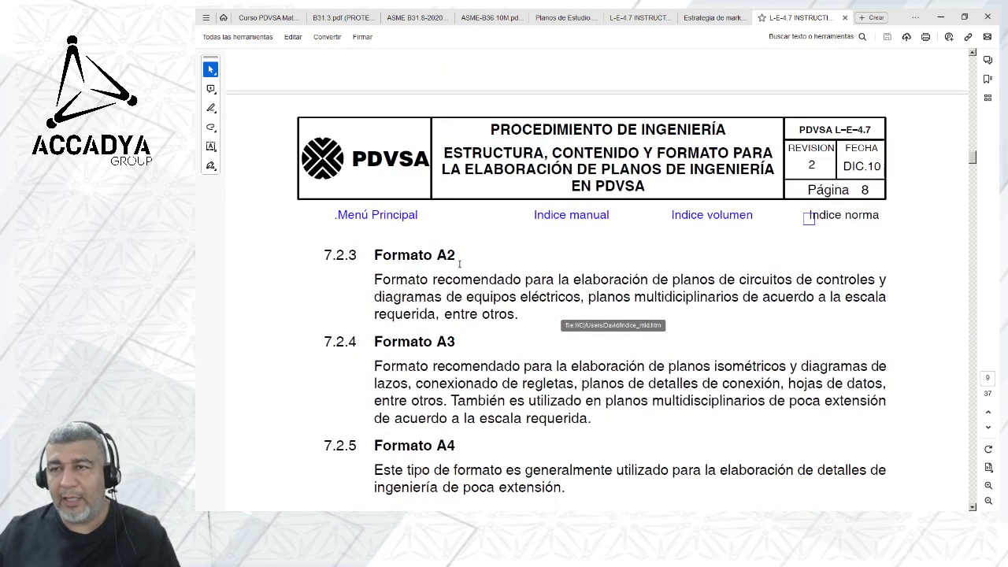
scroll(462, 264, "down", 1)
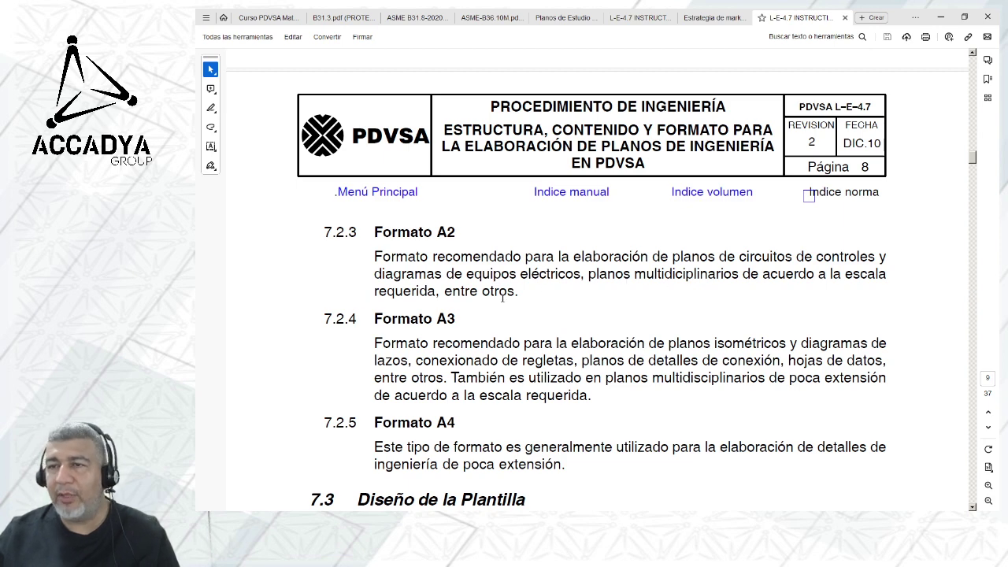
scroll(512, 289, "down", 2)
left_click_drag(375, 252, 455, 252)
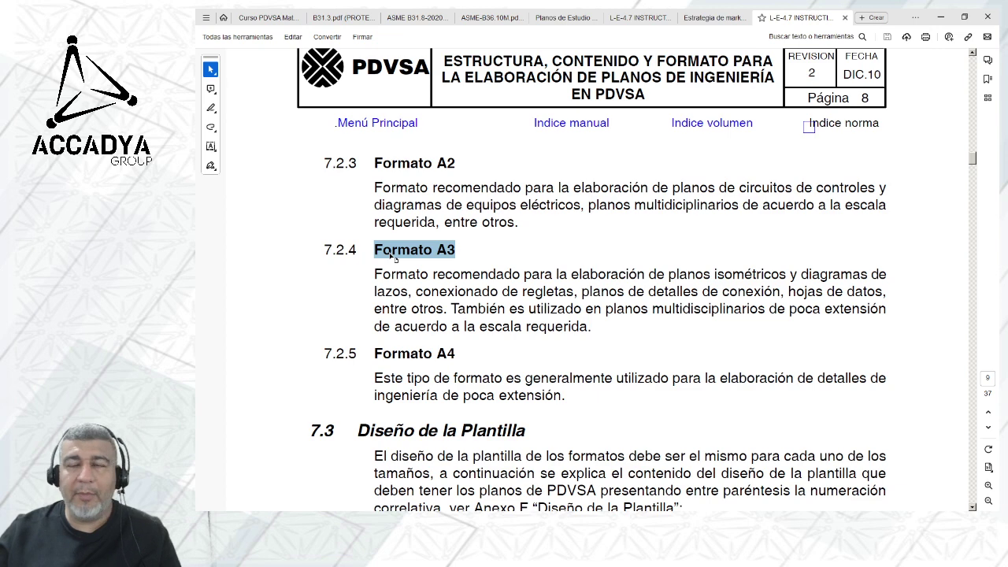
Read section 7.2.5, selecting the full Formato A4 description, recheck the other formats' uses, and continue to section 7.3.
scroll(394, 258, "down", 3)
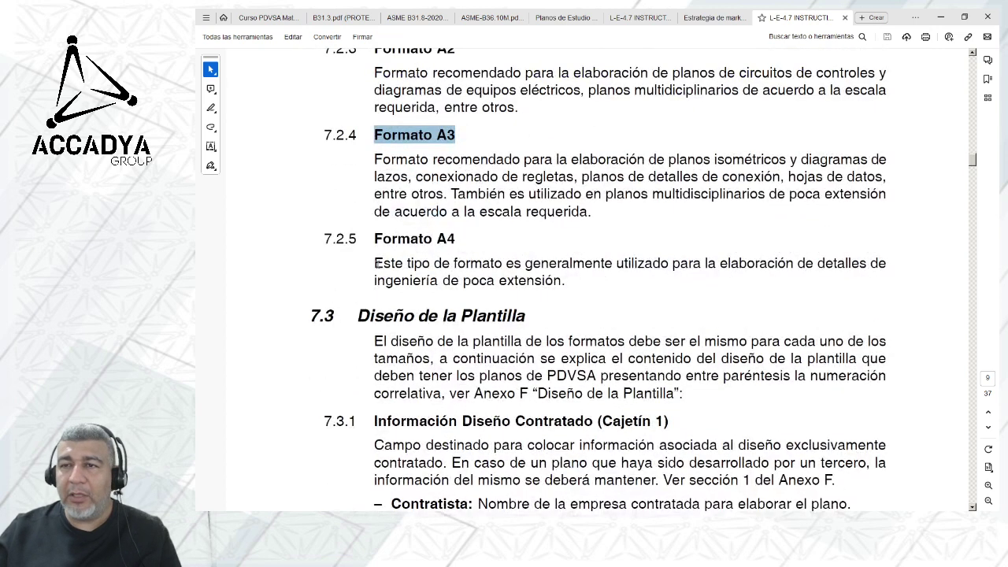
left_click_drag(374, 265, 577, 287)
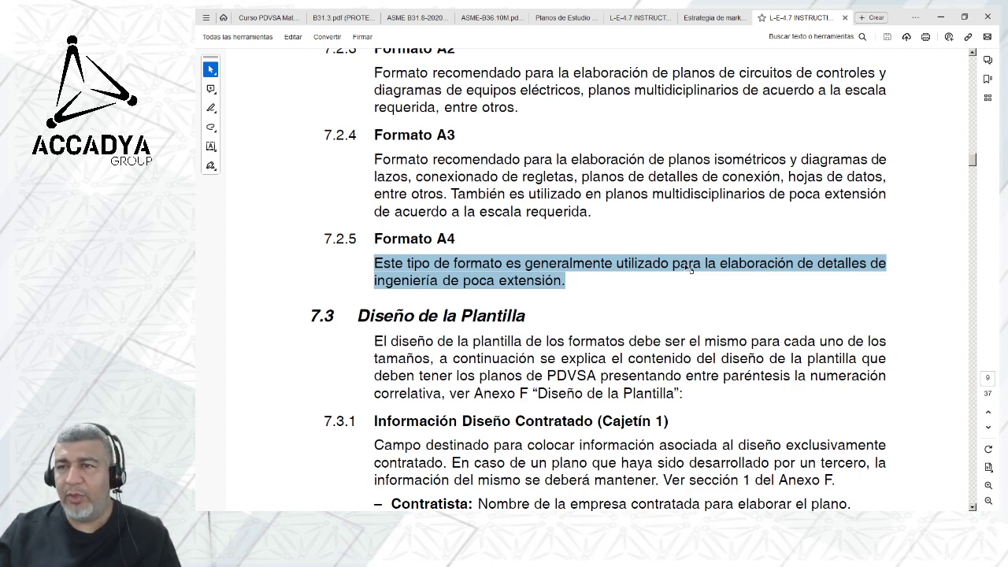
scroll(691, 269, "up", 10)
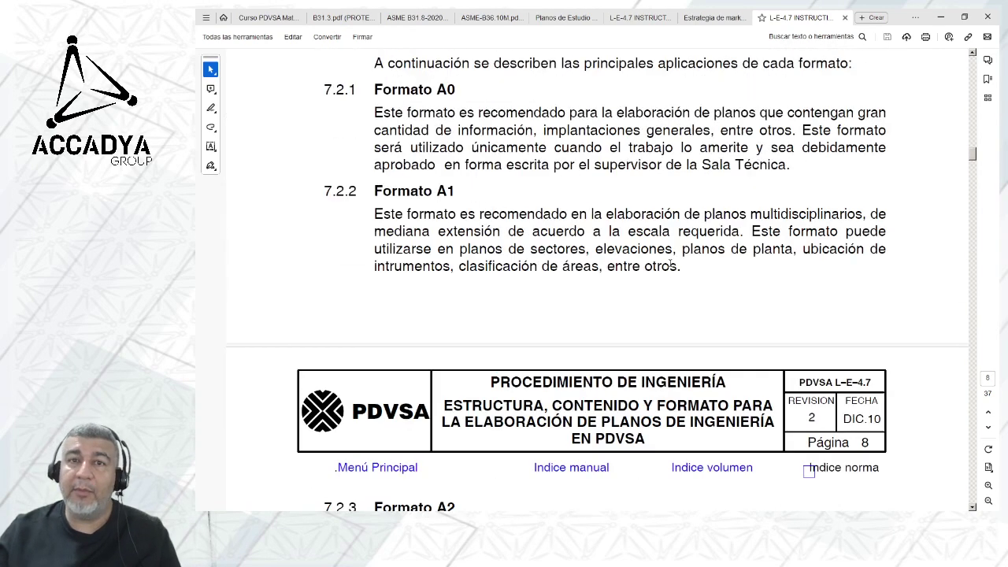
scroll(579, 272, "down", 4)
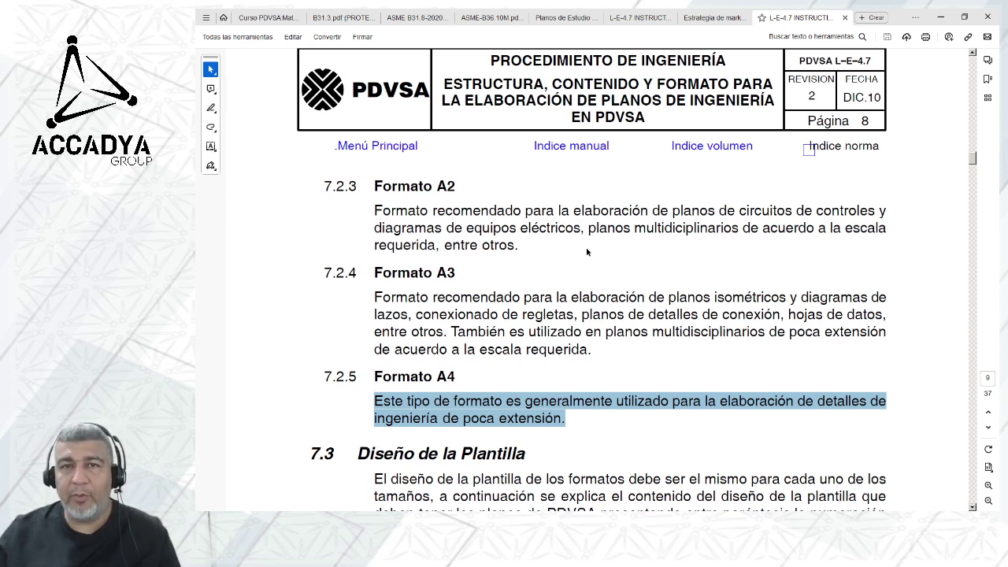
scroll(587, 252, "down", 5)
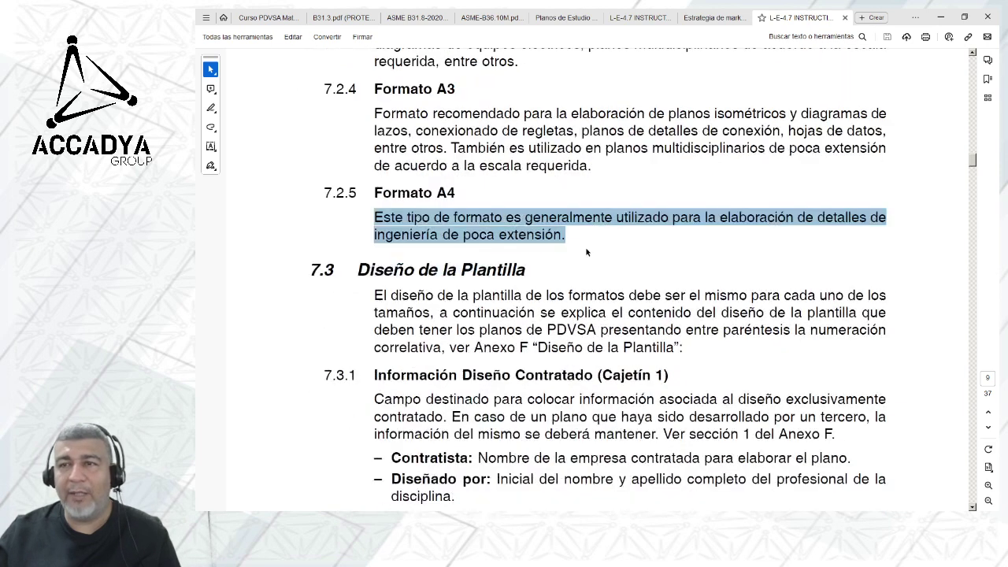
scroll(587, 252, "down", 1)
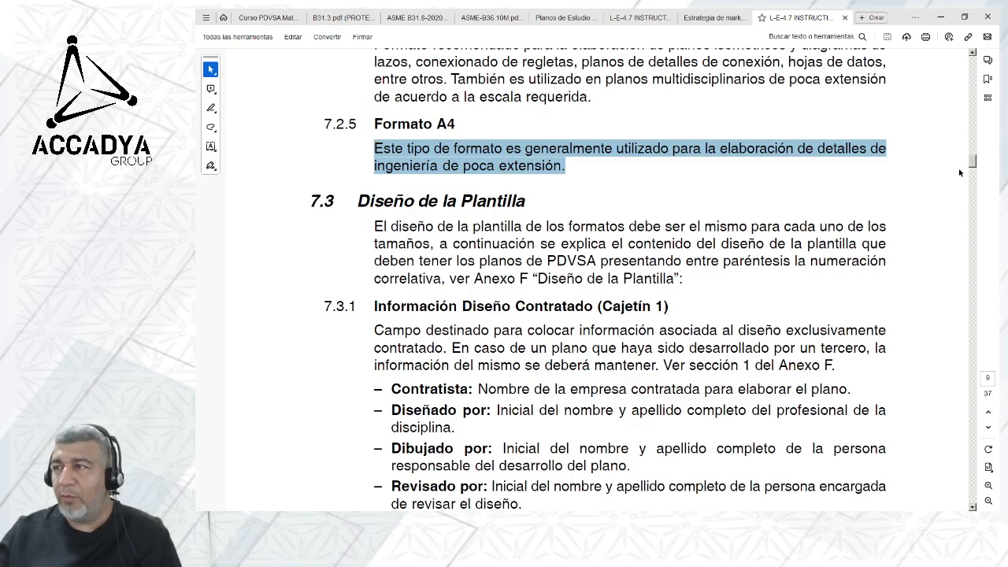
Go to the annexes and compare the A0, A1 and A2 plan templates in Anexo A, Anexo B and Anexo C.
left_click_drag(973, 163, 975, 415)
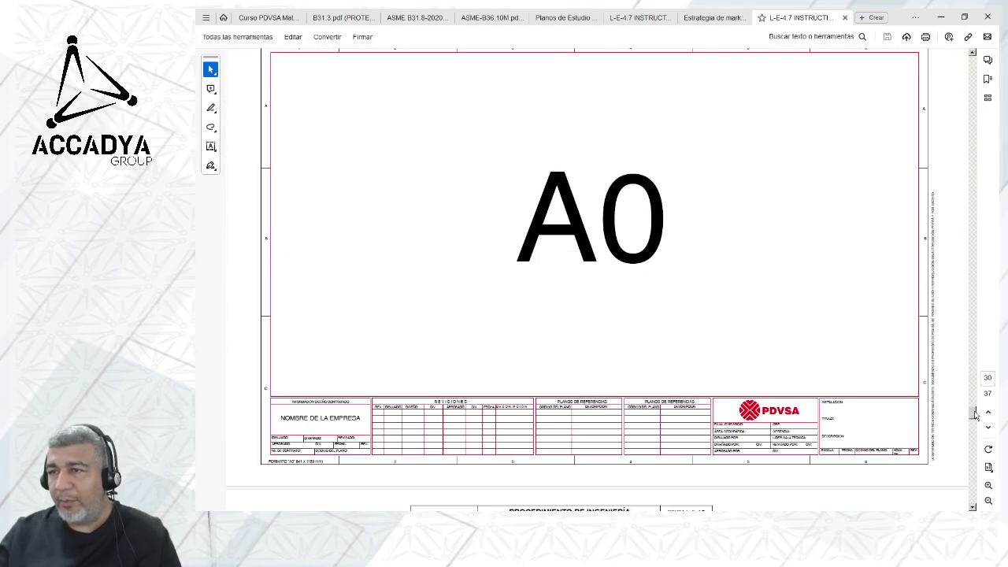
scroll(504, 210, "up", 1)
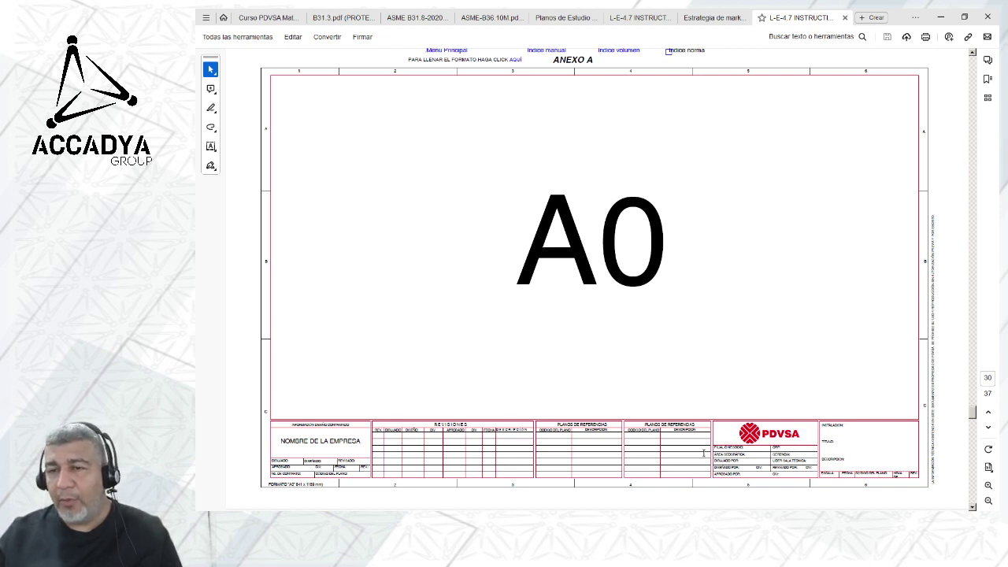
scroll(726, 331, "down", 2)
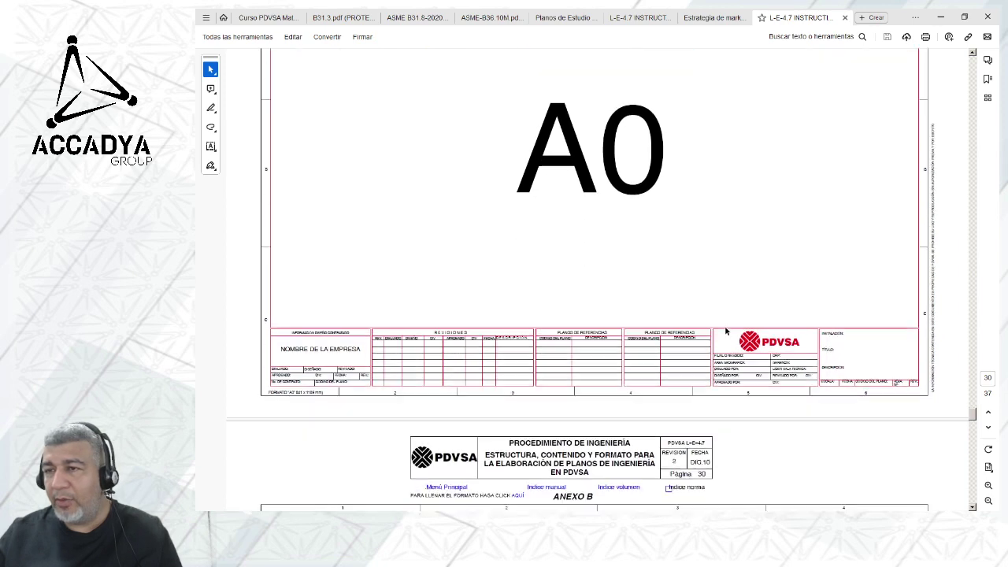
scroll(726, 332, "down", 12)
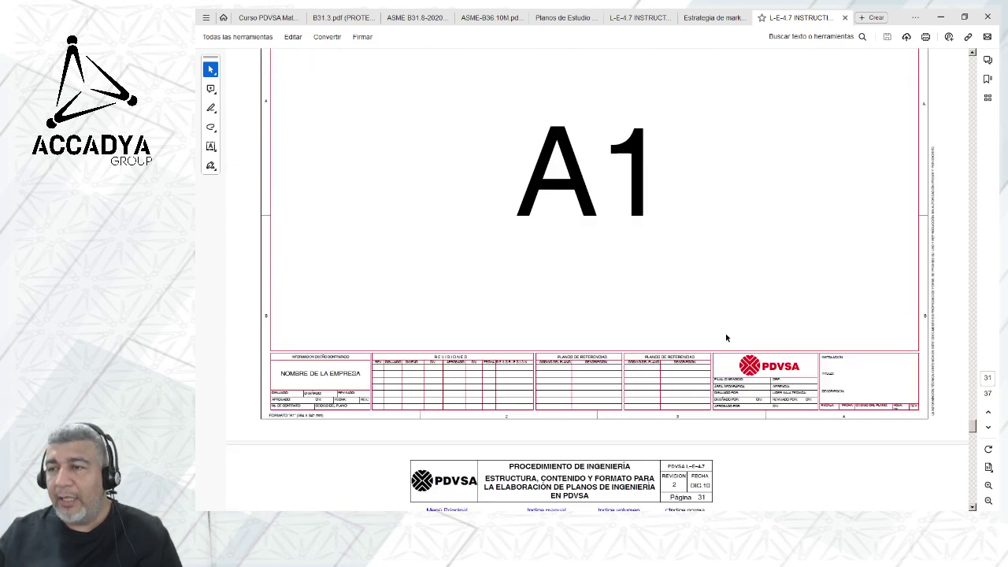
scroll(726, 338, "down", 20)
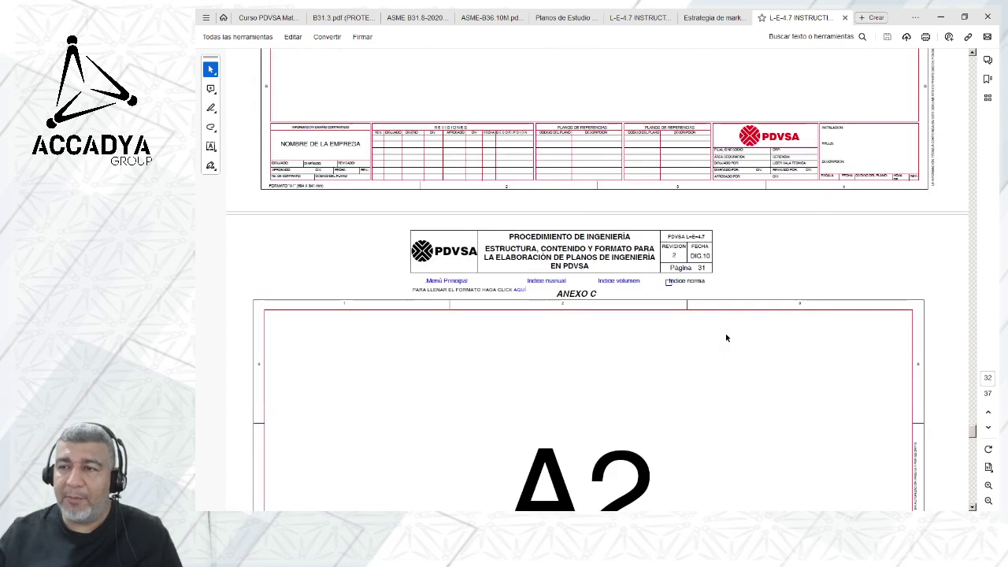
scroll(726, 338, "down", 4)
scroll(726, 338, "up", 18)
scroll(726, 338, "up", 20)
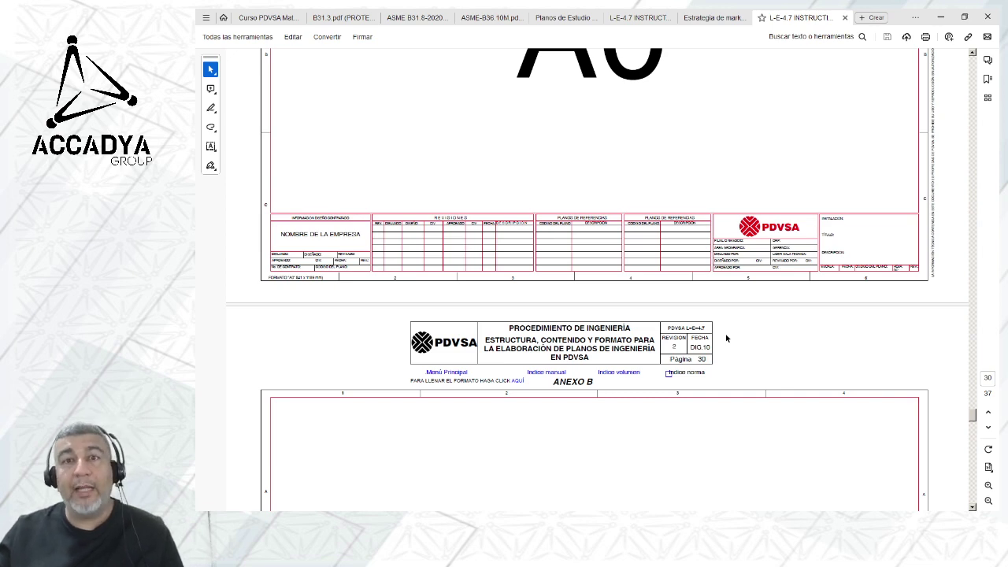
Review the plan templates from A1 in Anexo B through A3 to the A4 sheet in Anexo E.
scroll(726, 339, "down", 15)
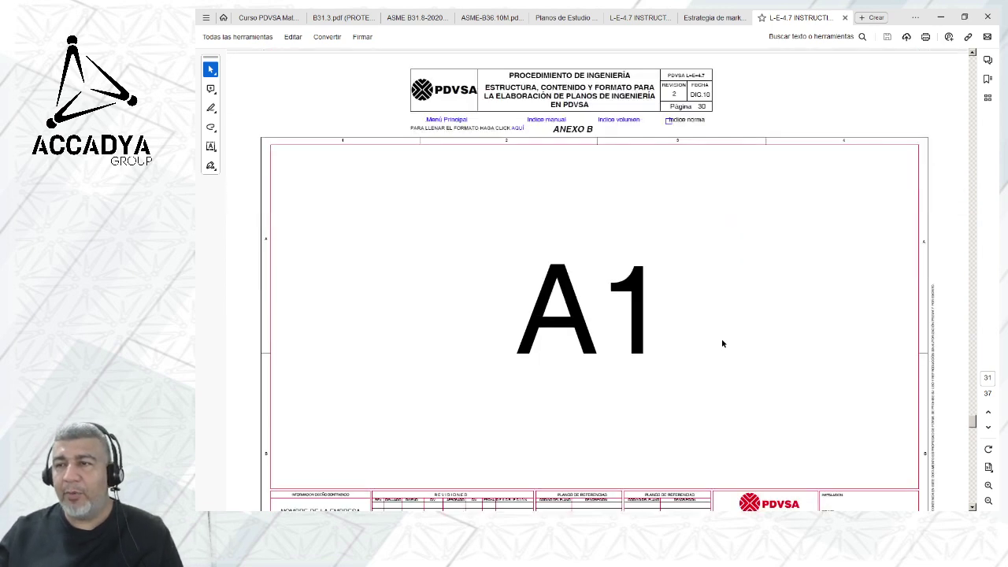
scroll(722, 343, "down", 8)
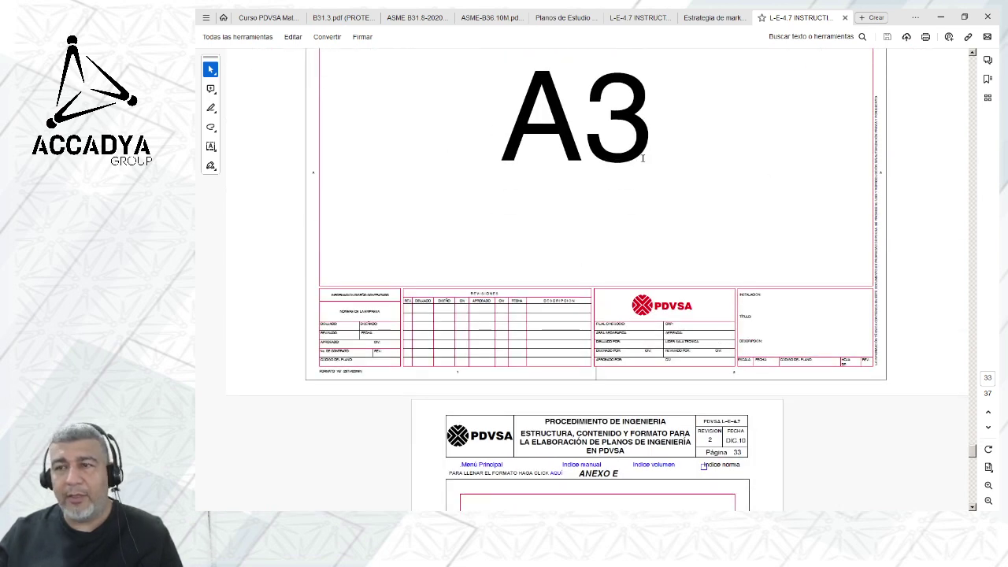
scroll(643, 162, "down", 5)
scroll(644, 164, "down", 2)
scroll(644, 164, "up", 3)
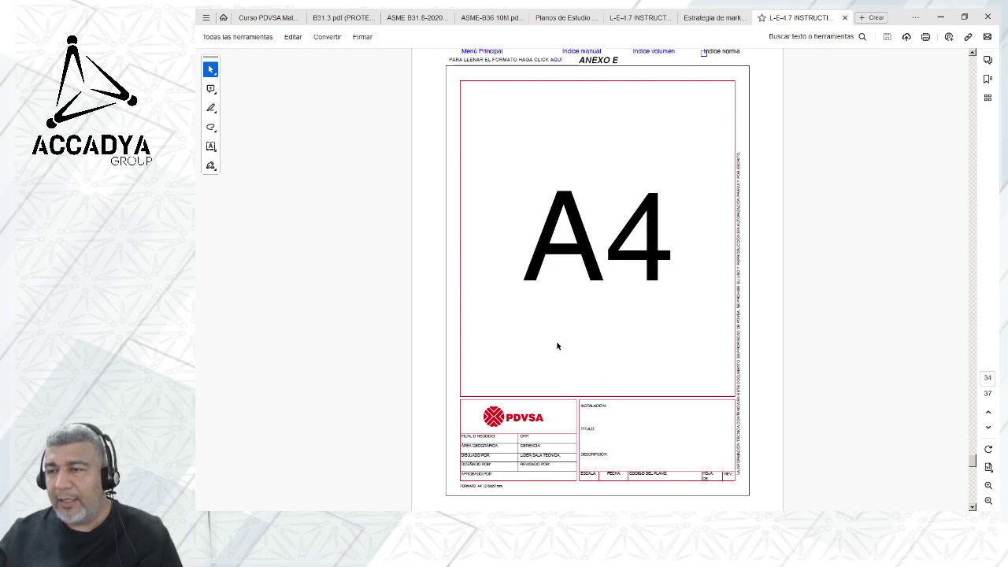
Examine the numbered title block fields 1 to 5 in Anexo F, "Diseño de la Plantilla".
scroll(556, 346, "down", 6)
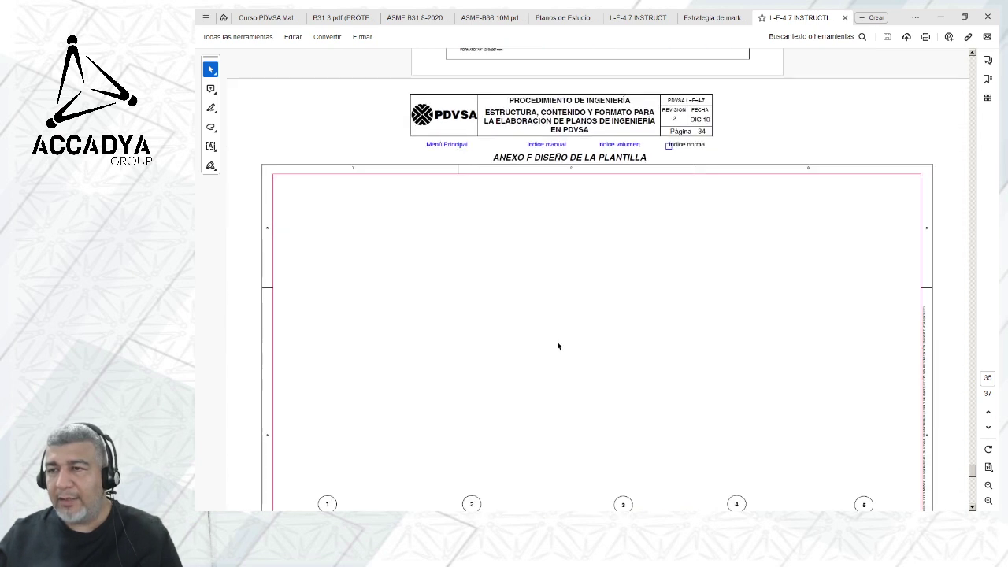
scroll(556, 347, "down", 3)
scroll(557, 343, "down", 1)
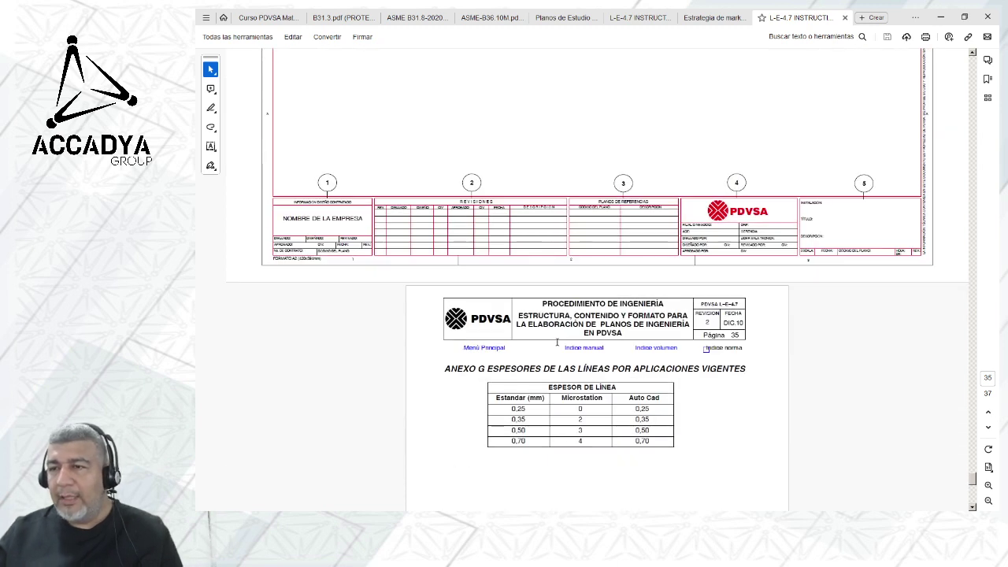
Examine the enlarged line thickness table in Anexo G, selecting the first row's 0,25 standard, 0,25 Auto Cad and 0 Microstation values.
scroll(557, 343, "down", 5)
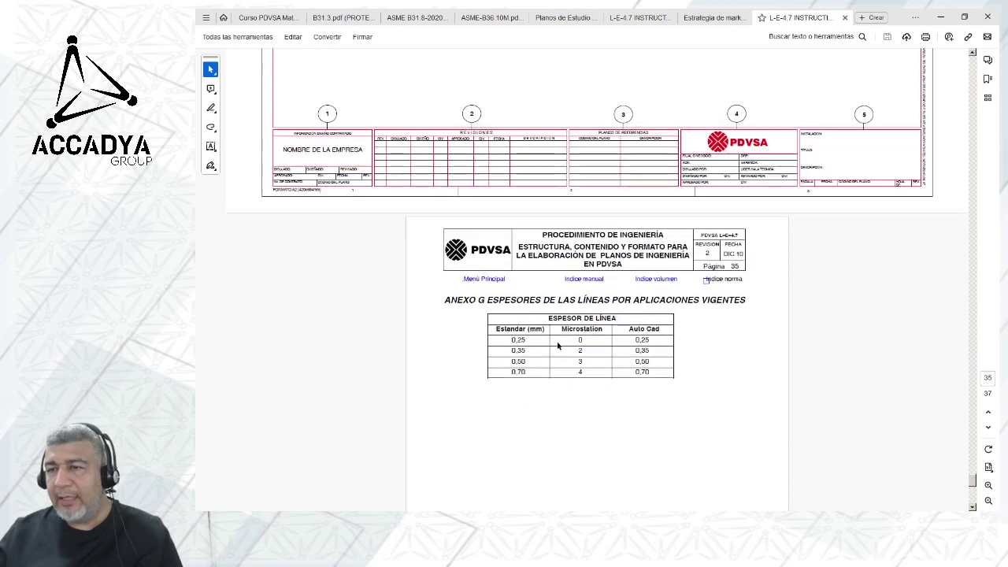
scroll(558, 347, "down", 2)
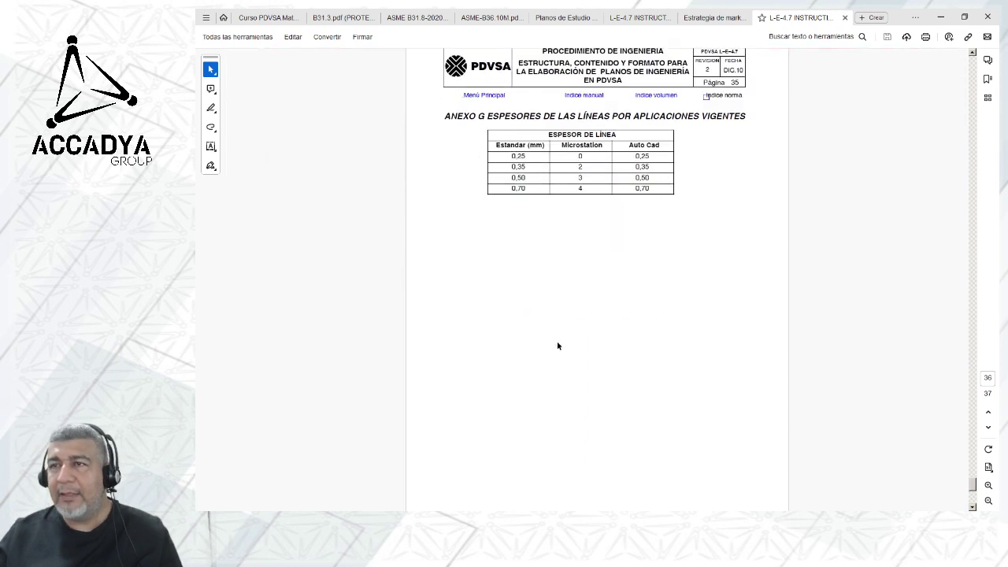
scroll(557, 346, "up", 1)
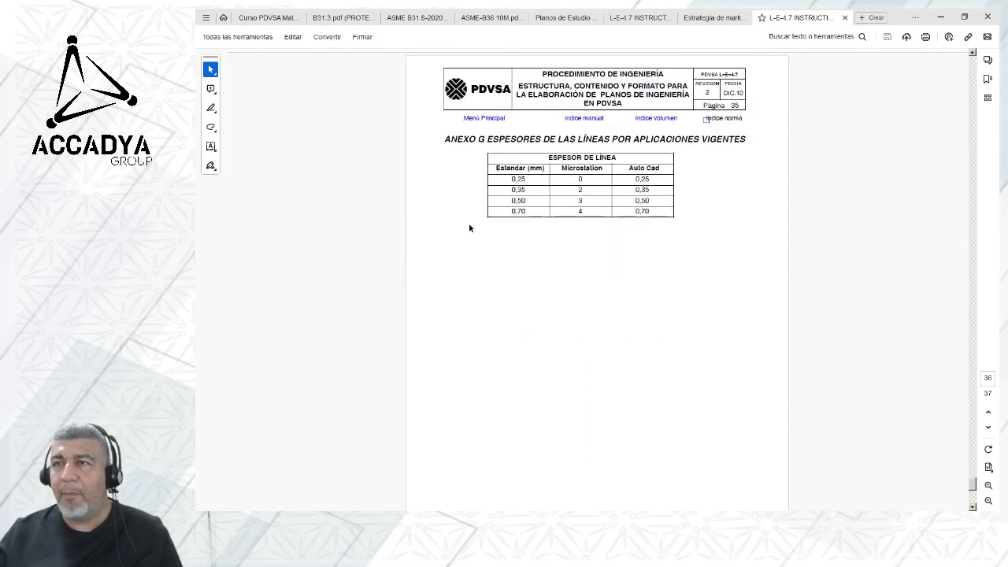
left_click(988, 485)
left_click(988, 485)
left_click_drag(661, 509, 836, 508)
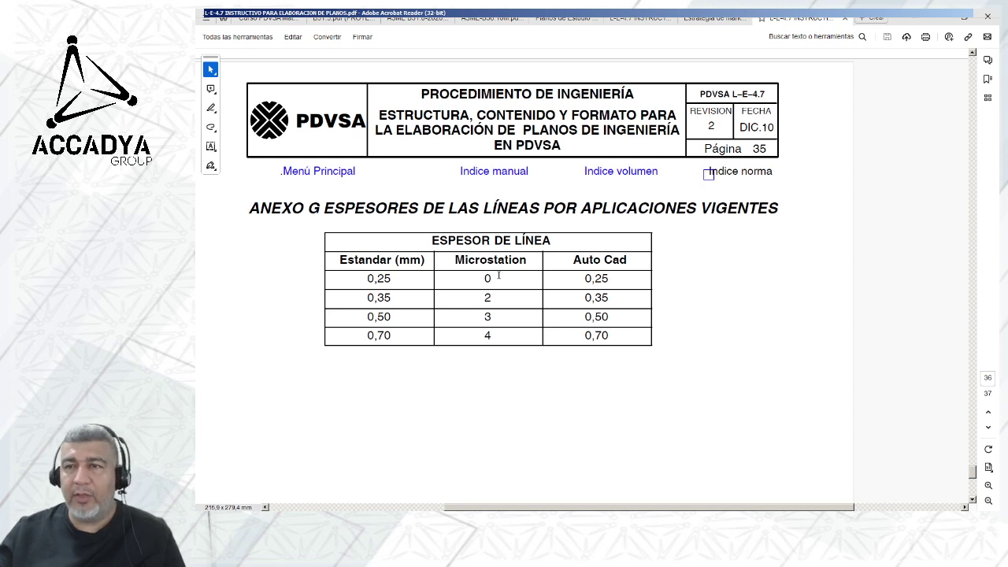
left_click_drag(395, 278, 365, 278)
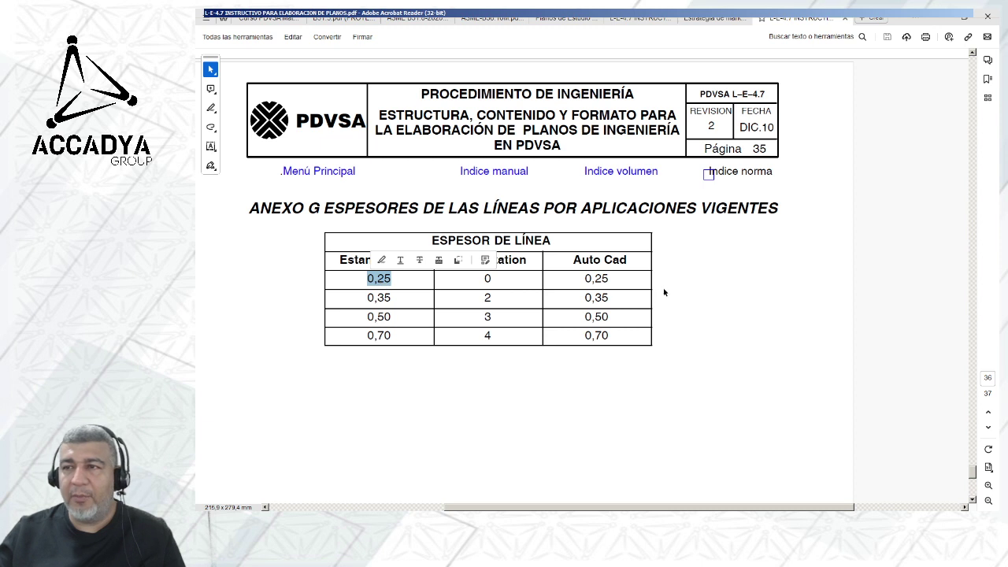
left_click_drag(609, 279, 583, 279)
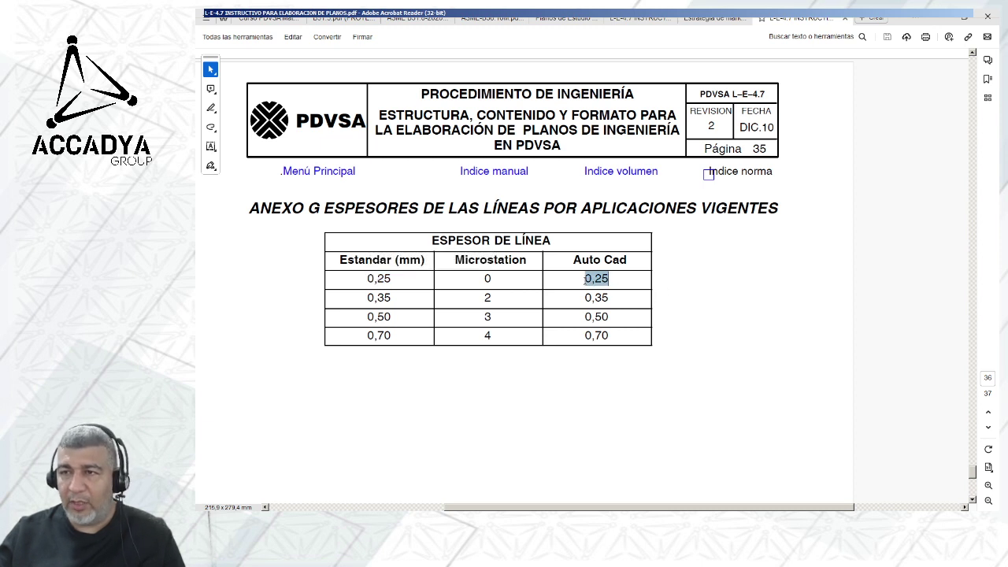
left_click_drag(490, 278, 484, 279)
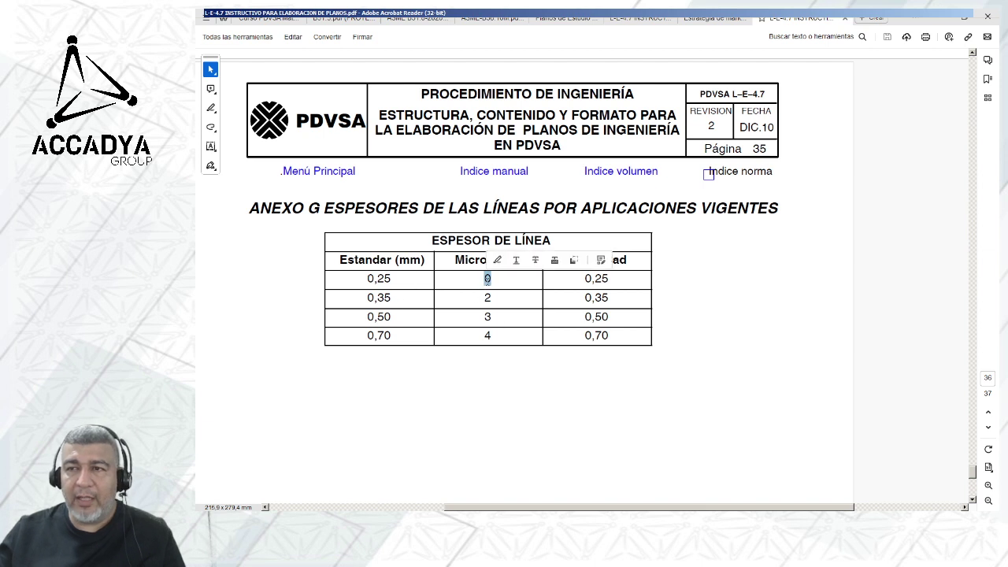
left_click(497, 282)
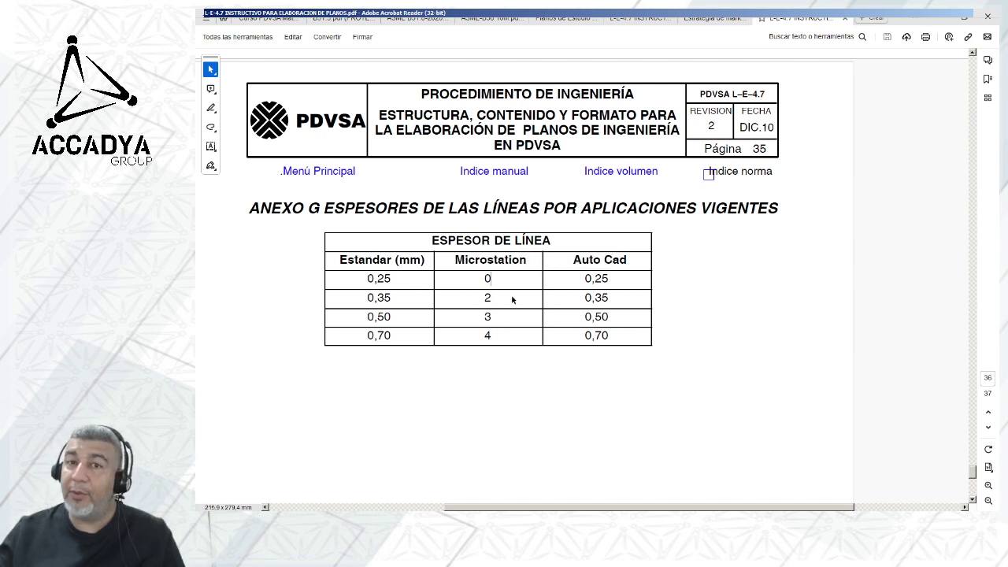
Return from the annexes to section 7.3 and read the title block fields listed in 7.3.1, "Información Diseño Contratado (Cajetín 1)".
scroll(548, 319, "up", 3)
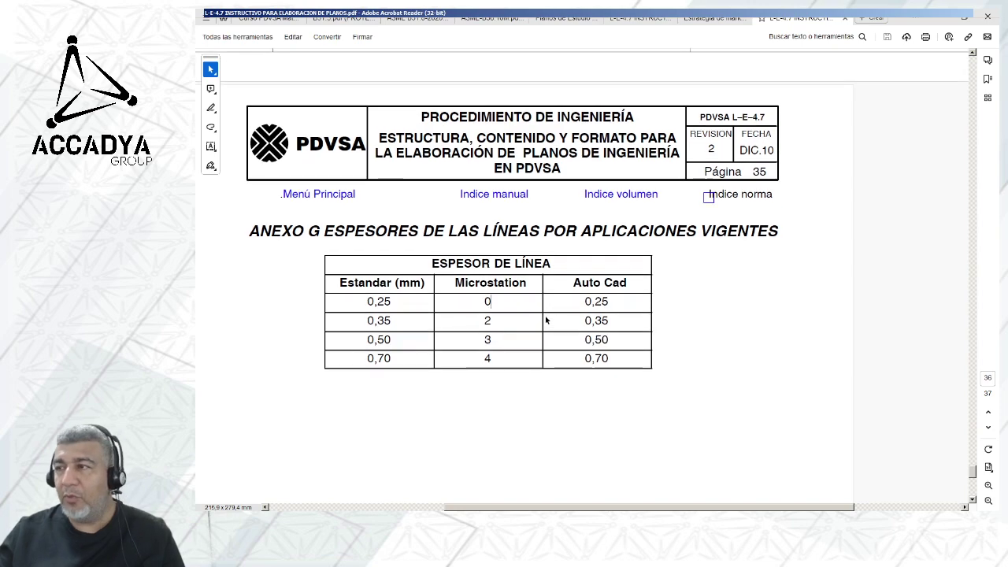
scroll(546, 319, "up", 10)
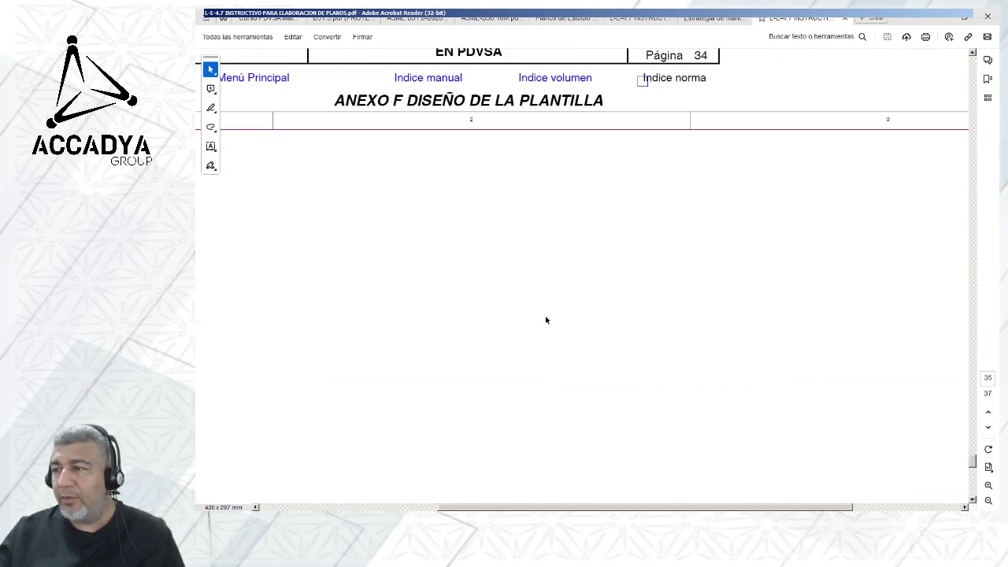
left_click_drag(973, 464, 971, 172)
scroll(647, 228, "up", 15)
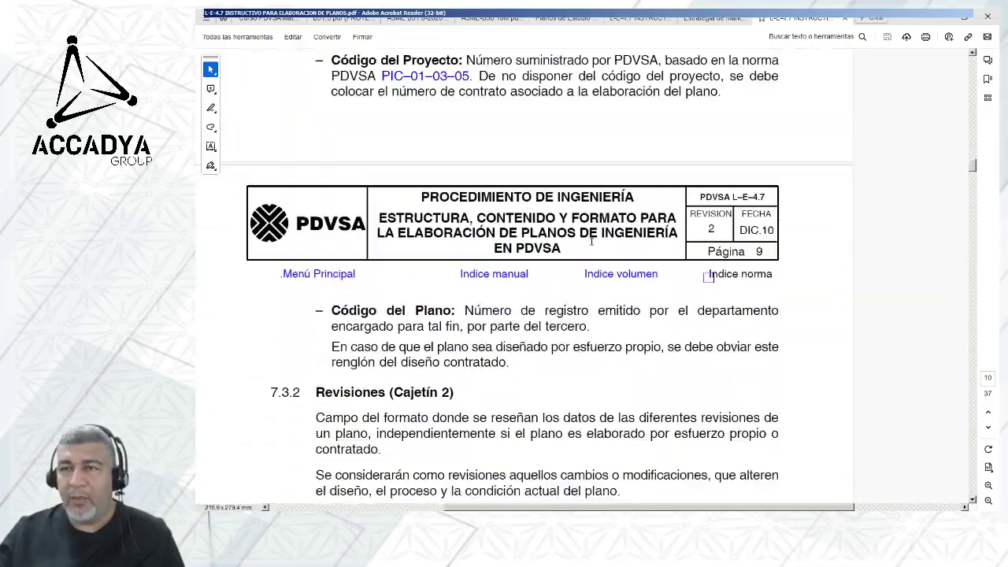
scroll(591, 242, "up", 5)
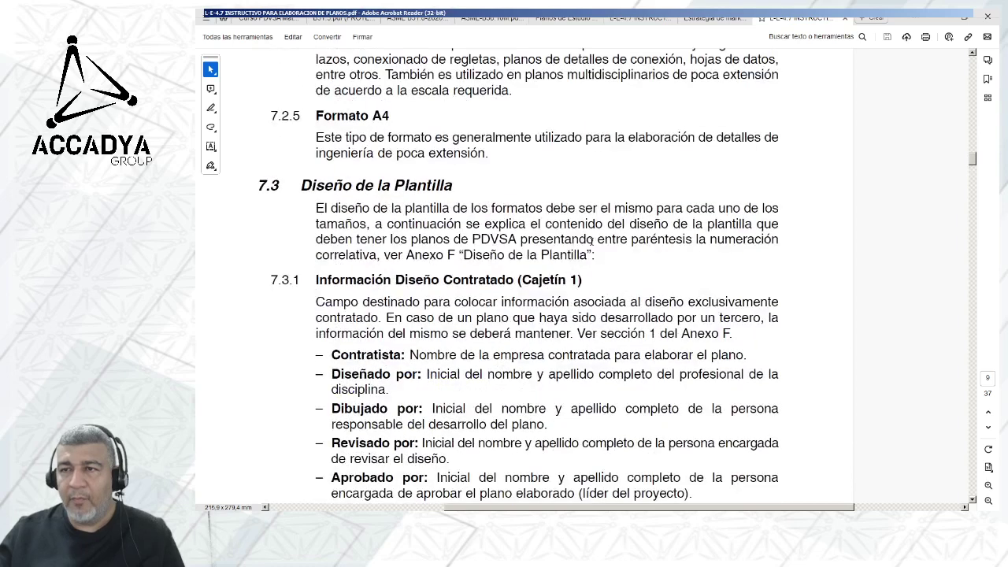
scroll(591, 240, "down", 5)
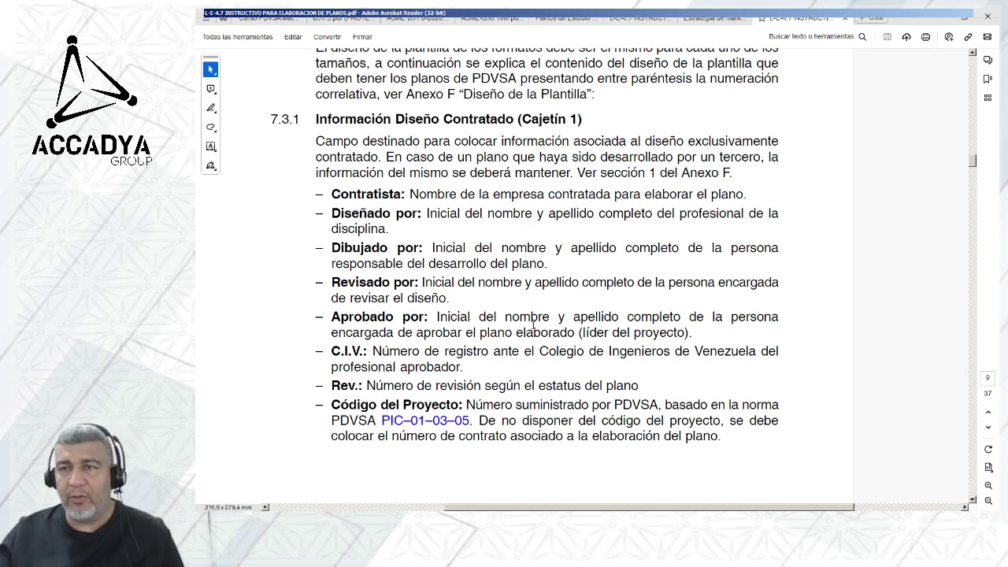
scroll(484, 358, "down", 5)
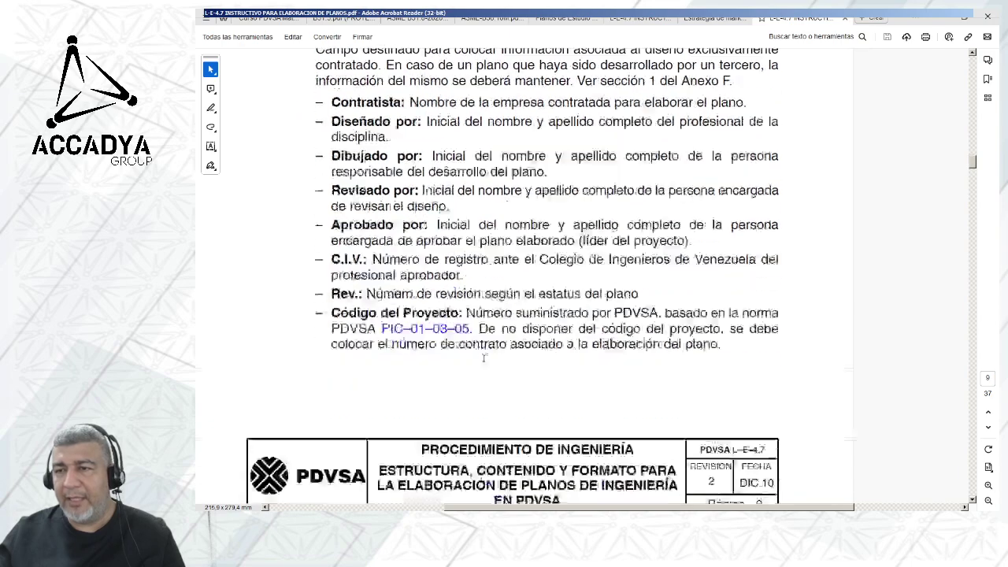
Read the remaining title block sections of 7.3, from the revision fields and example revision tables to the Cajetín 5 fields and suggested scales.
scroll(484, 358, "down", 10)
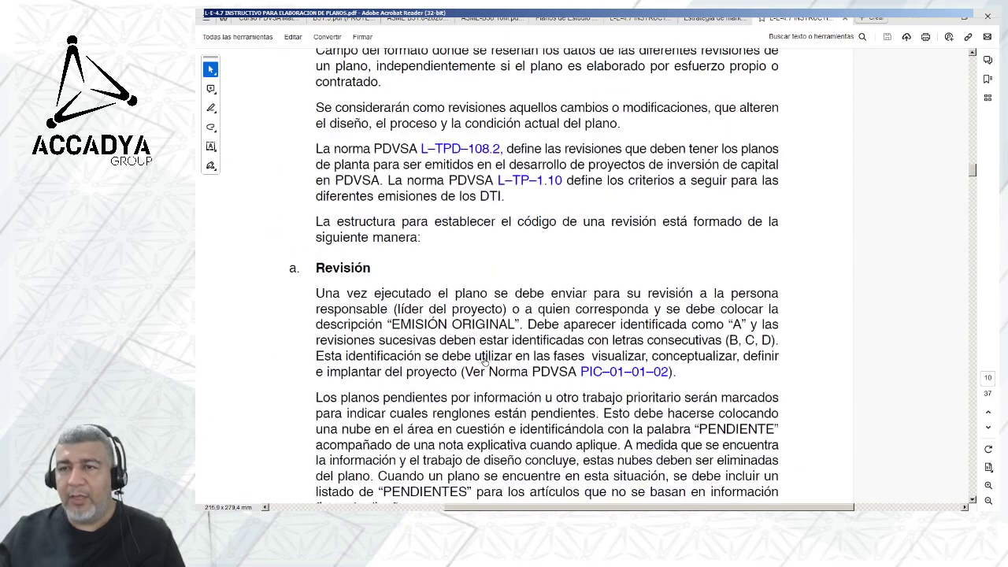
scroll(483, 362, "down", 10)
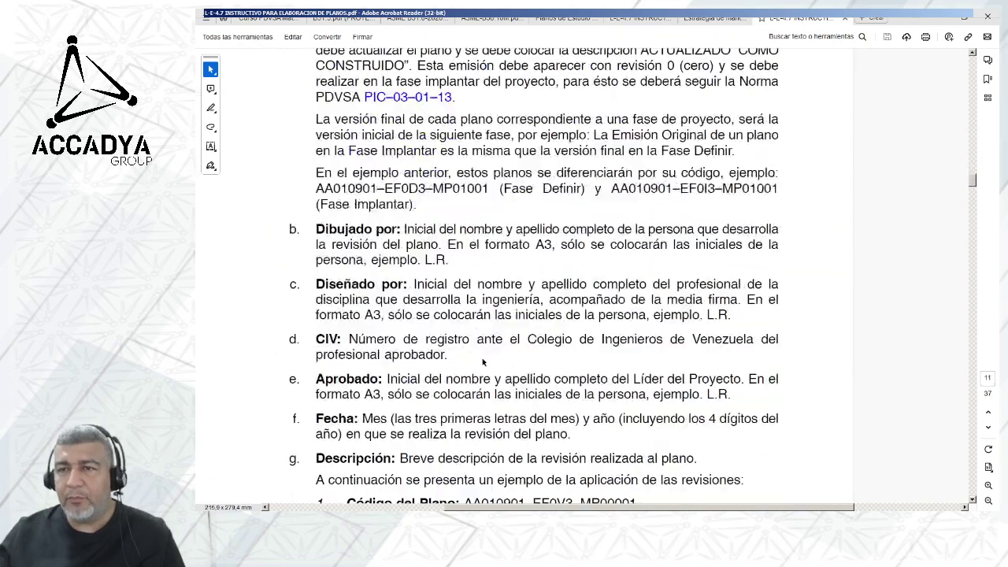
scroll(483, 360, "down", 10)
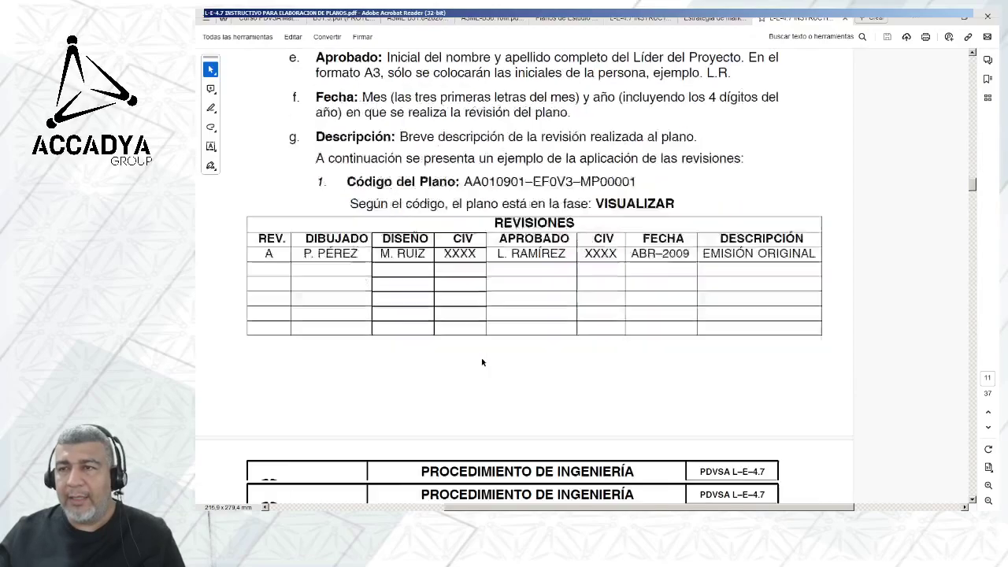
scroll(481, 358, "down", 10)
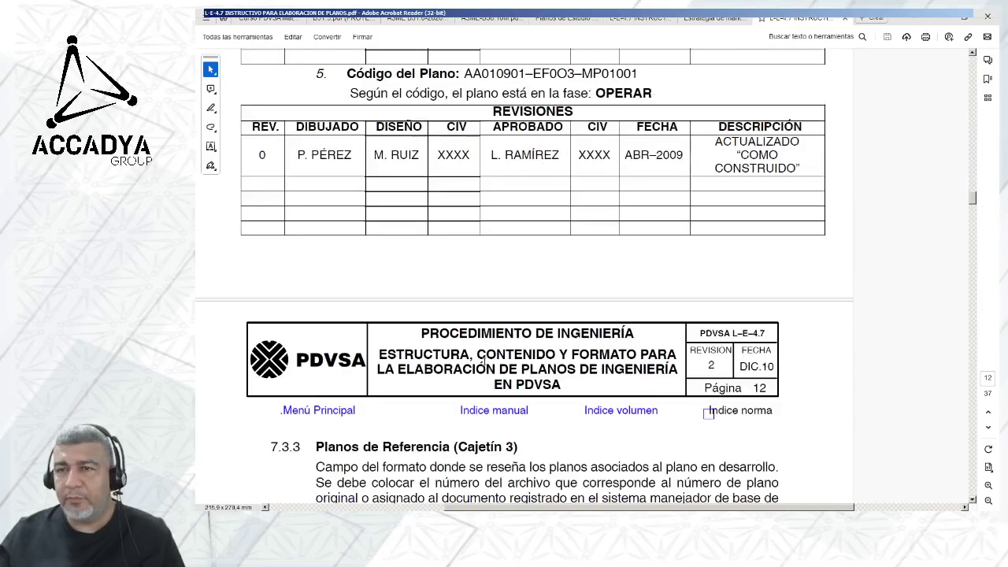
scroll(485, 361, "down", 10)
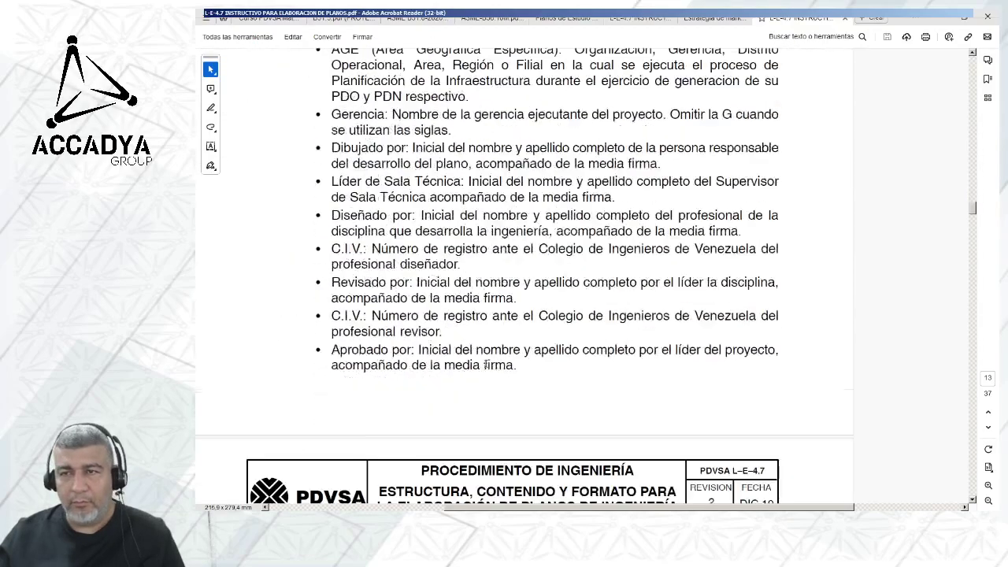
scroll(487, 364, "down", 2)
scroll(486, 364, "up", 3)
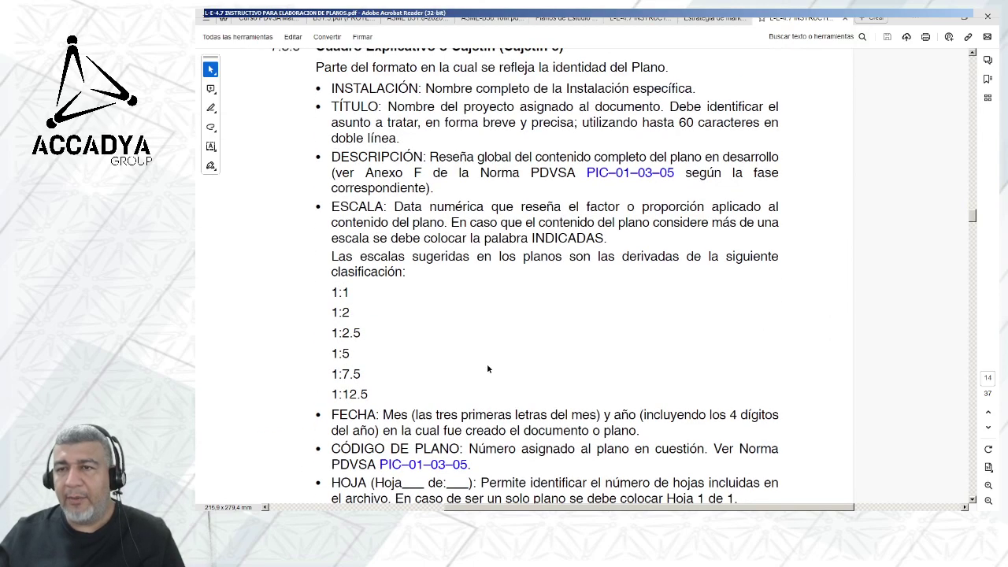
scroll(486, 366, "down", 2)
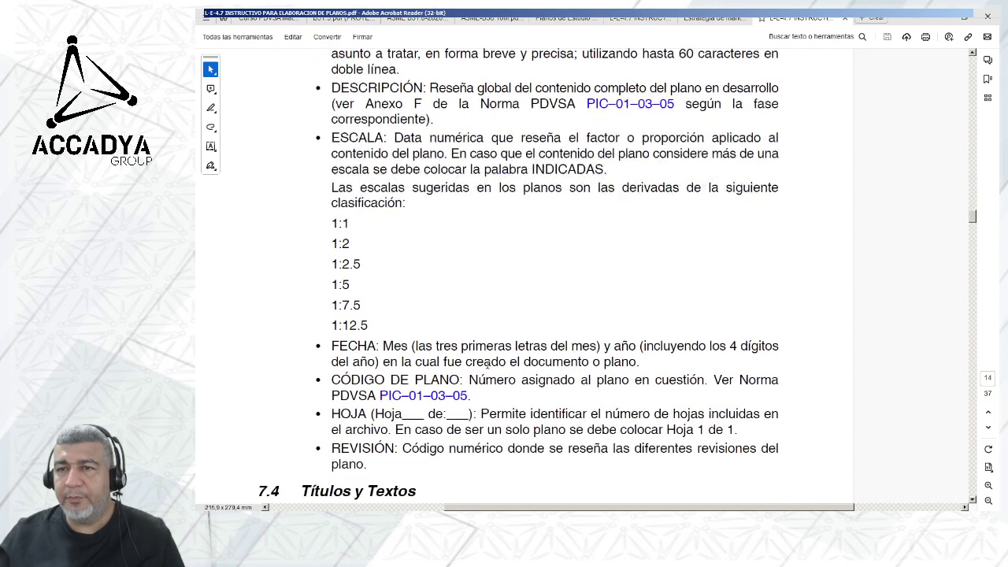
Examine section 7.4, "Títulos y Textos", enlarging the diagram of letter heights for each plan format.
scroll(486, 364, "down", 15)
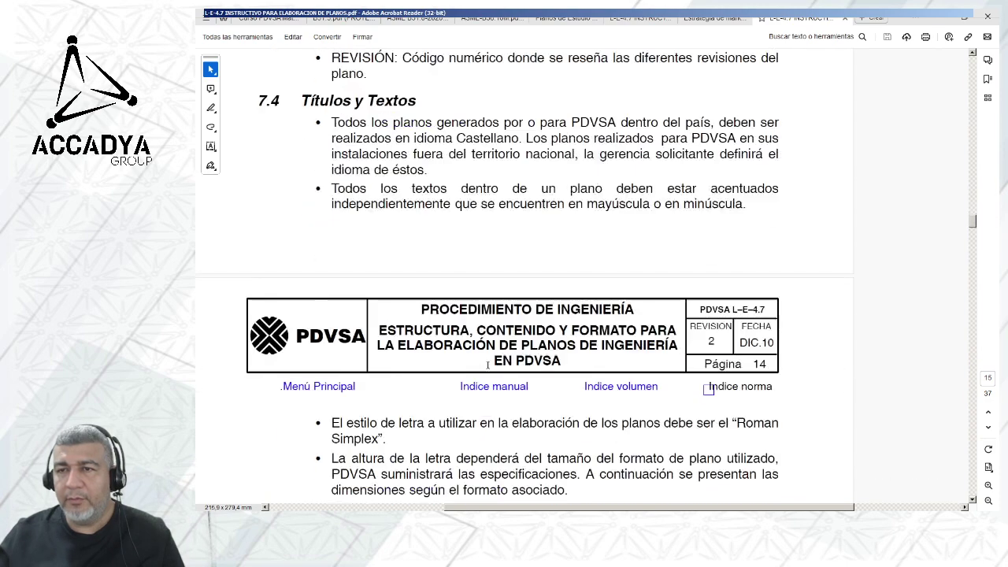
scroll(487, 364, "down", 5)
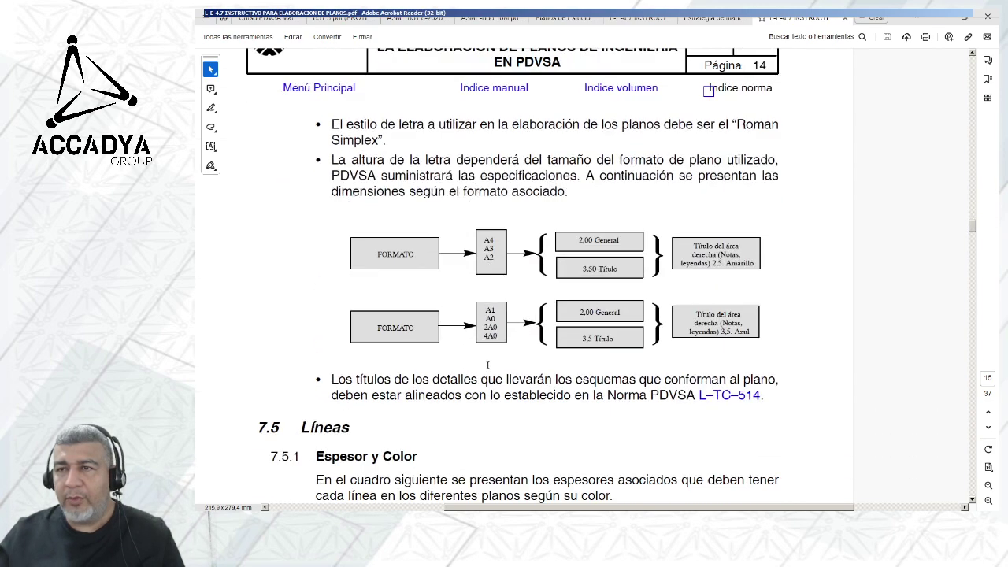
scroll(488, 365, "up", 1)
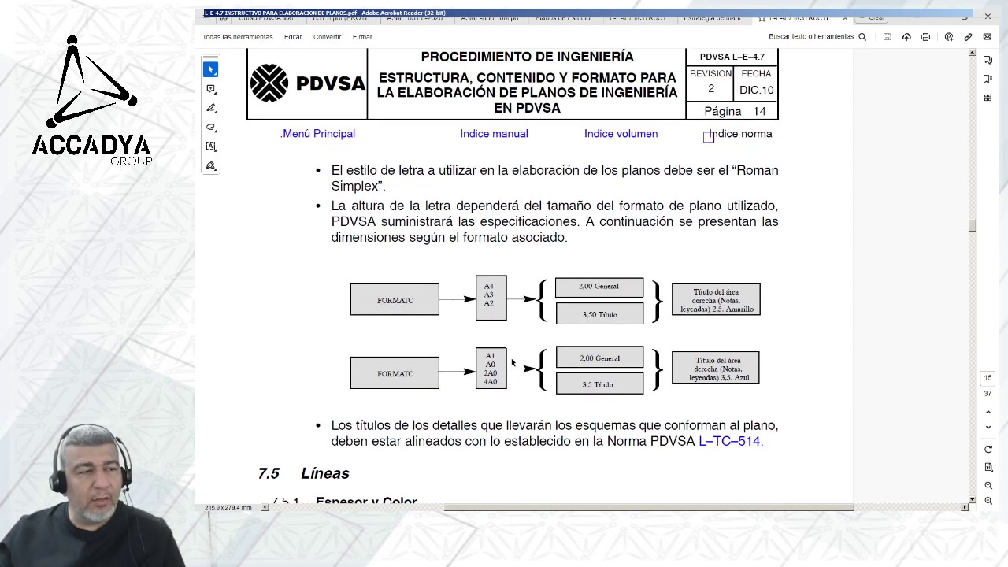
left_click(989, 486)
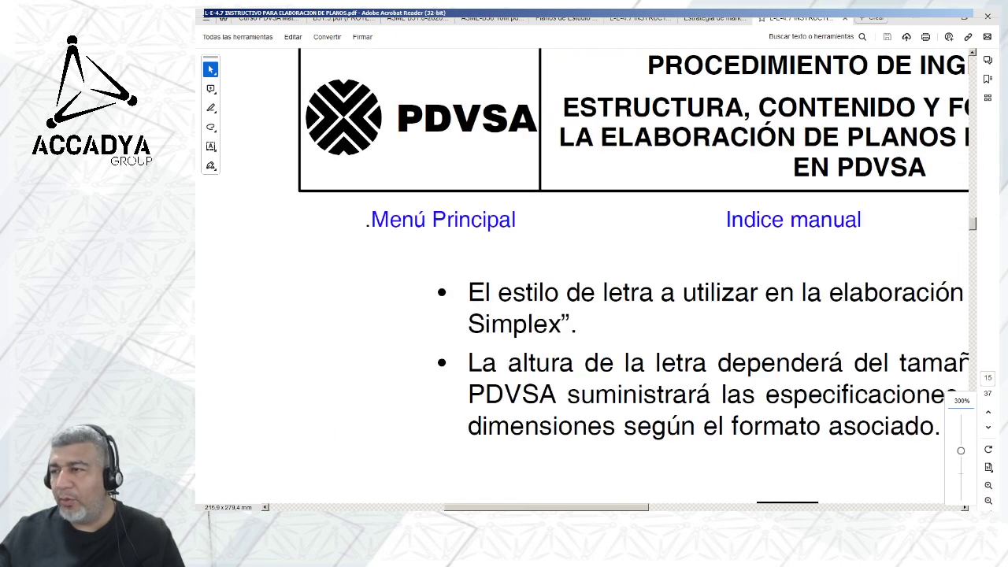
left_click(988, 500)
left_click(988, 500)
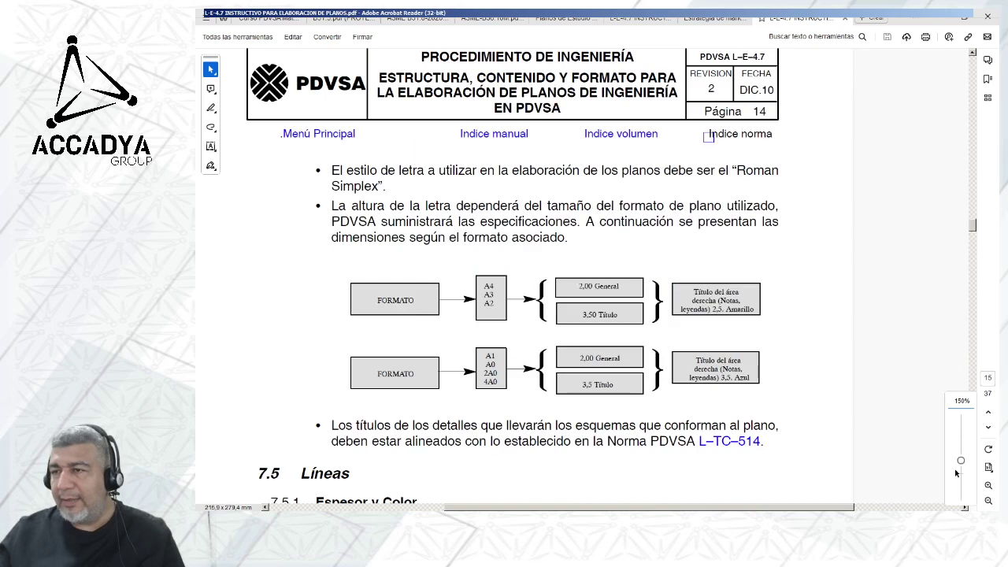
left_click(988, 485)
left_click_drag(622, 508, 679, 509)
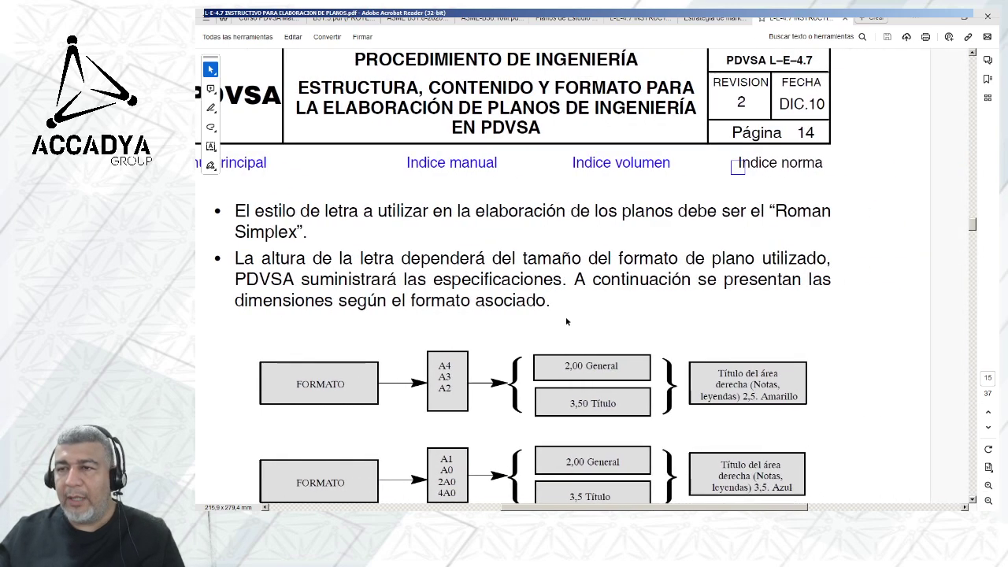
scroll(566, 321, "down", 3)
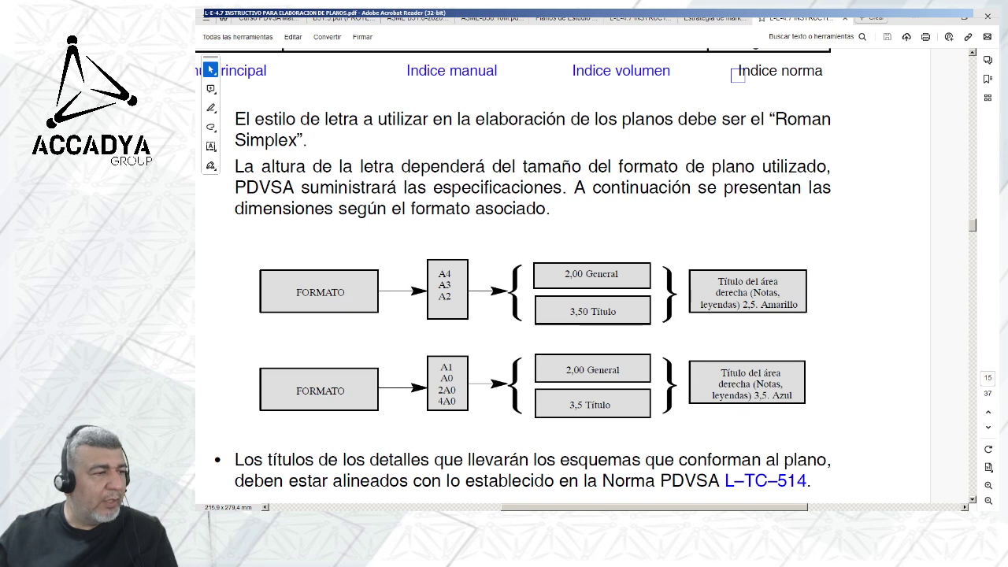
Switch to AutoCAD and view the two groups of horizontal lines in Drawing1.dwg up close.
key("alt+Tab")
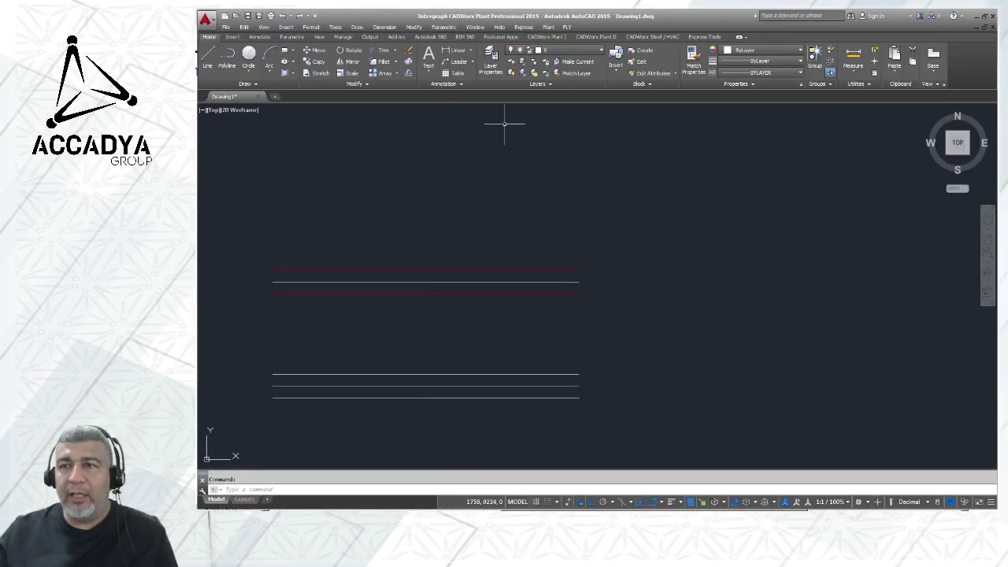
scroll(486, 177, "down", 3)
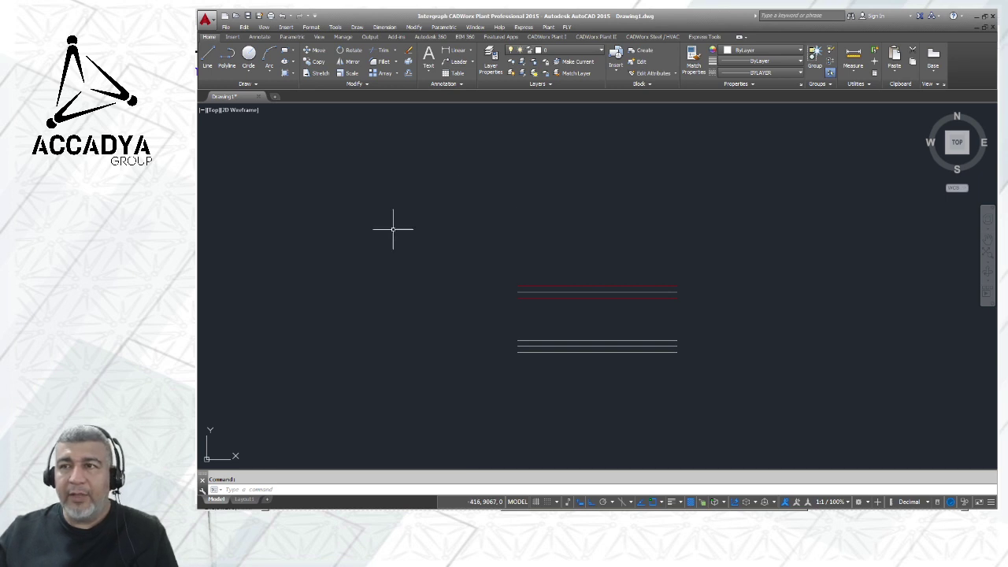
scroll(546, 218, "up", 1)
scroll(527, 233, "up", 1)
scroll(575, 251, "up", 1)
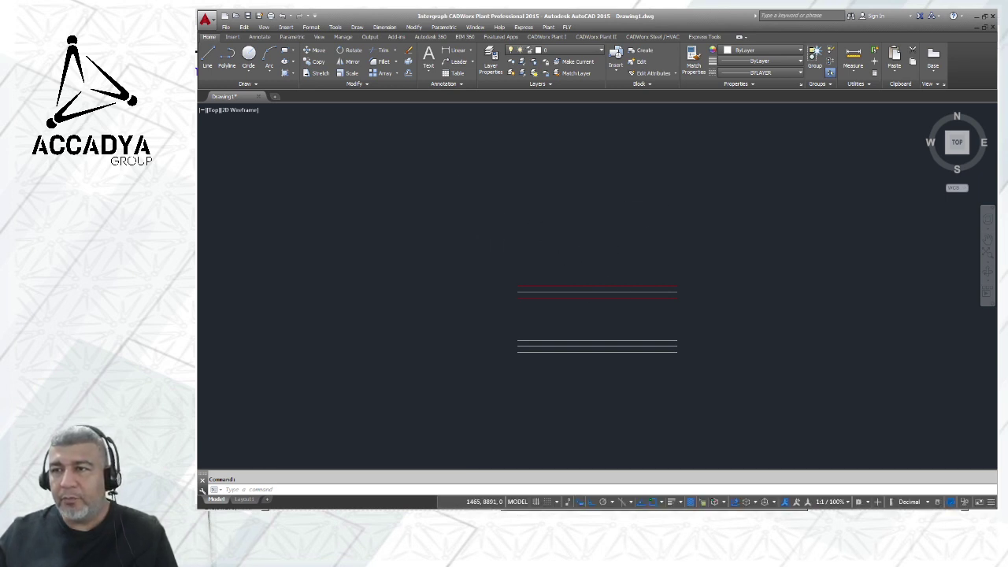
scroll(601, 250, "up", 3)
scroll(586, 281, "down", 1)
scroll(530, 225, "down", 1)
mouse_move(546, 238)
left_mouse_down()
mouse_move(524, 200)
mouse_move(462, 189)
mouse_move(454, 198)
left_mouse_up()
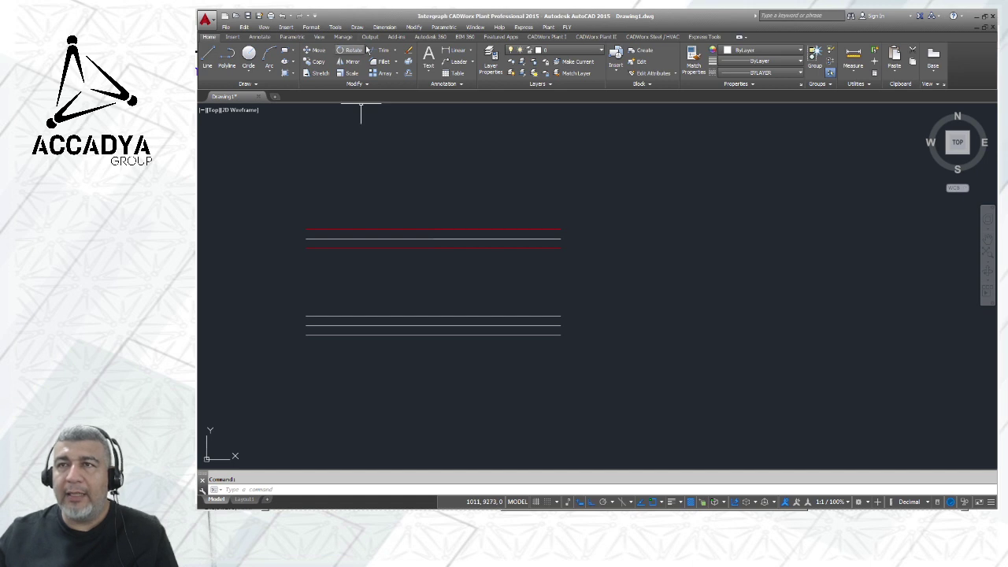
Add a linear dimension along the full length of the uppermost red line, placing the dimension line above it.
left_click(260, 37)
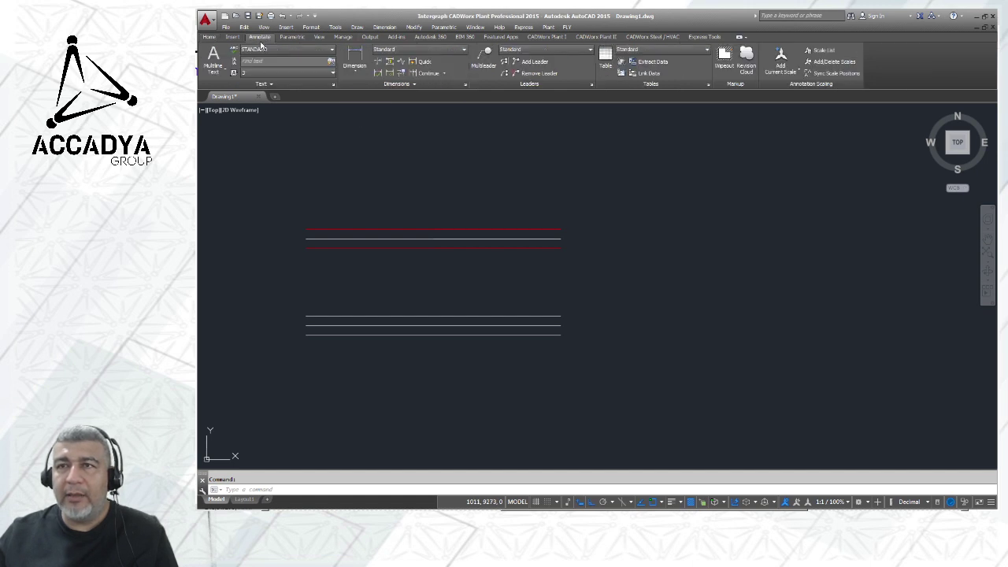
left_click(352, 56)
left_click(308, 228)
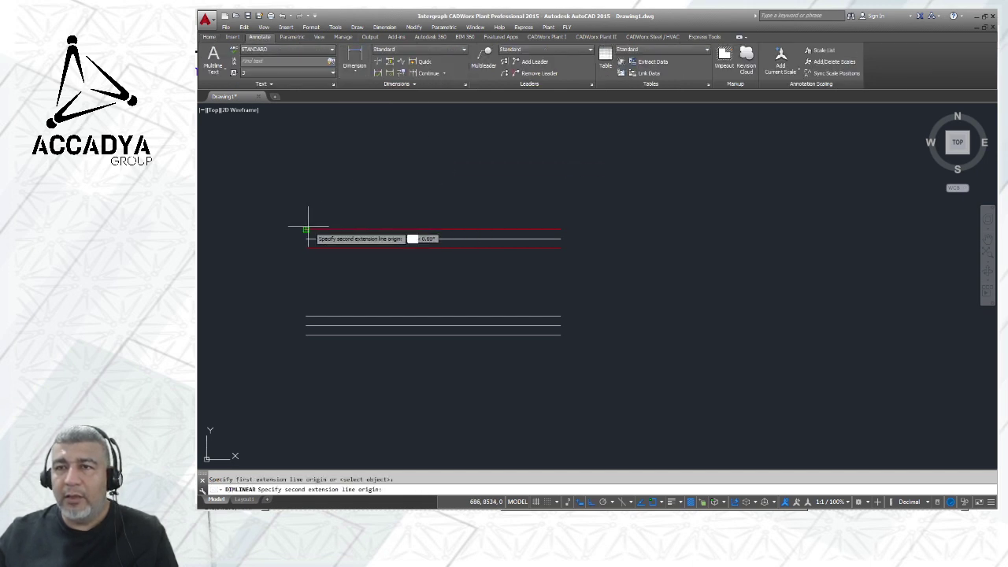
left_click(559, 229)
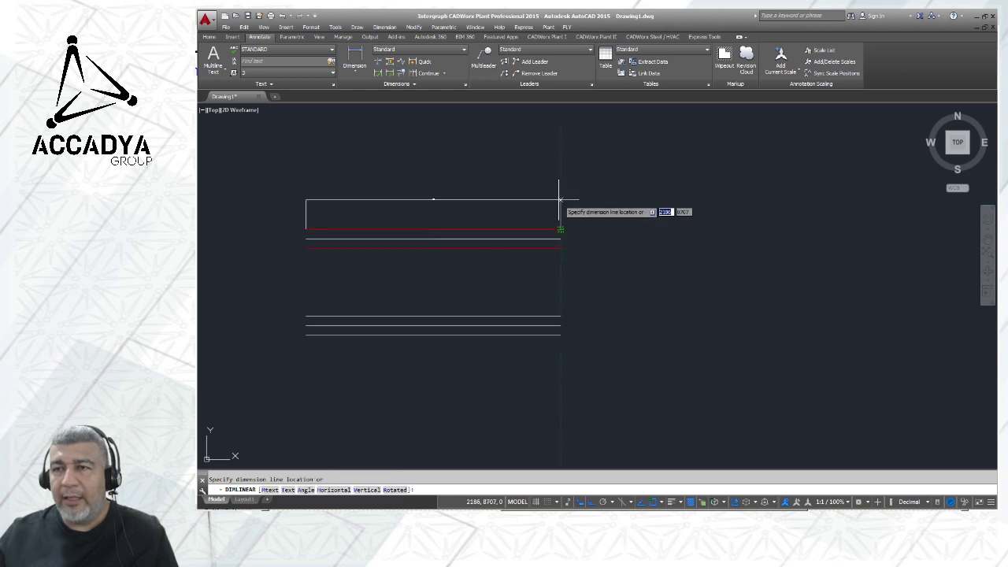
left_click(454, 200)
Examine how large the new dimension's text is in relation to the lines, both up close and at full extent.
scroll(441, 193, "up", 10)
scroll(541, 198, "down", 2)
scroll(540, 199, "down", 4)
scroll(559, 214, "up", 4)
scroll(558, 212, "down", 4)
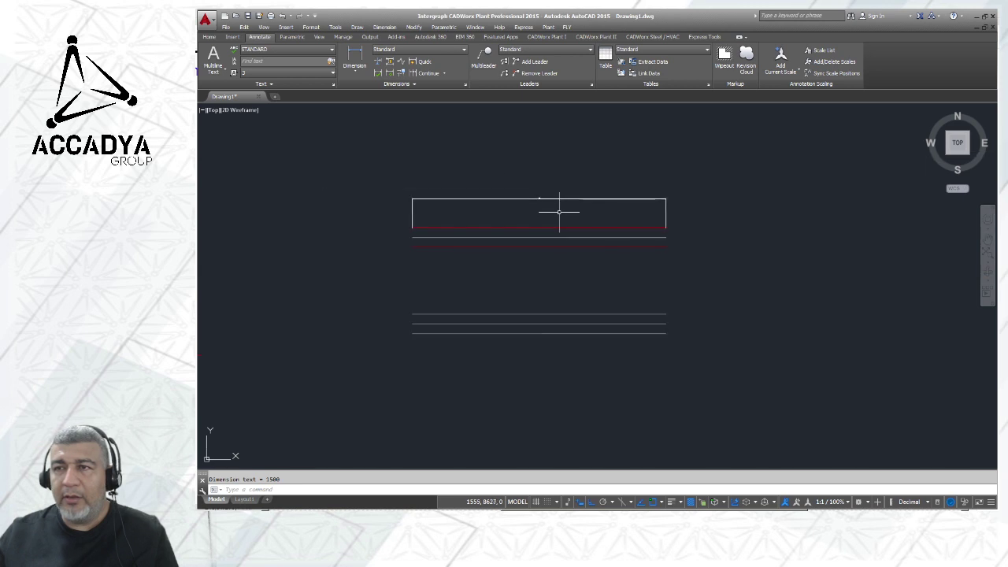
left_click_drag(568, 217, 576, 218)
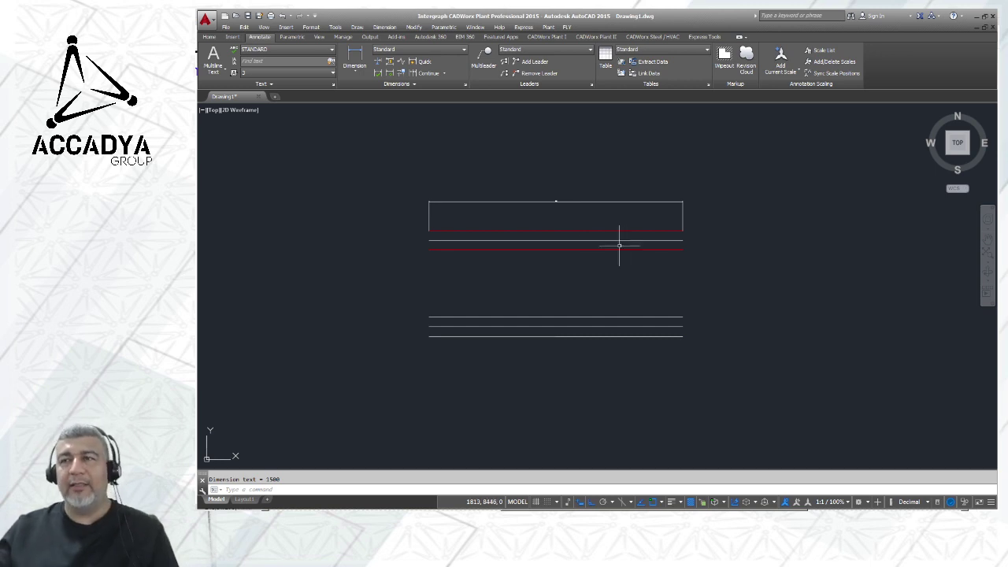
scroll(579, 211, "up", 2)
scroll(565, 204, "up", 2)
scroll(551, 198, "down", 1)
left_click_drag(548, 208, 612, 227)
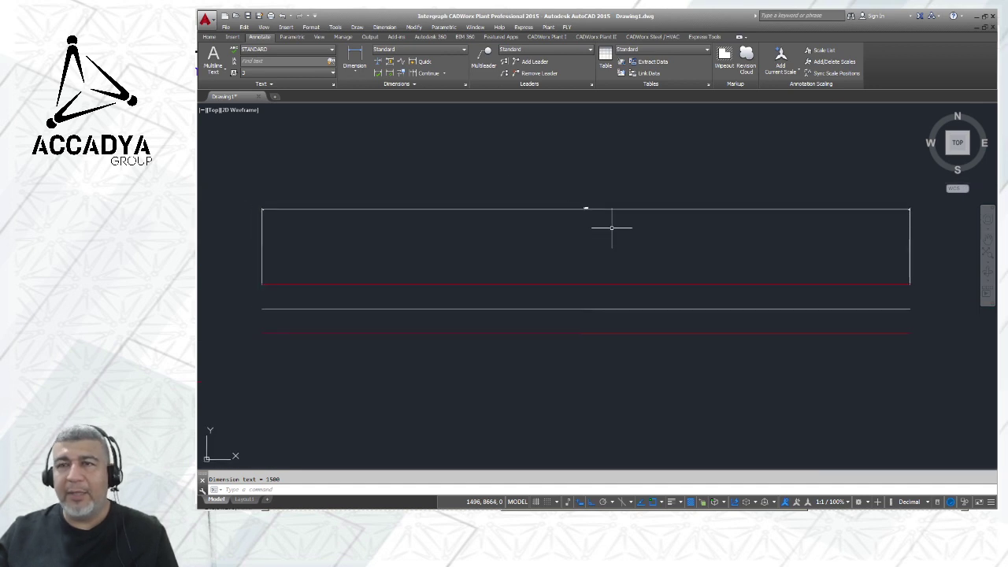
scroll(583, 211, "up", 2)
scroll(591, 225, "down", 2)
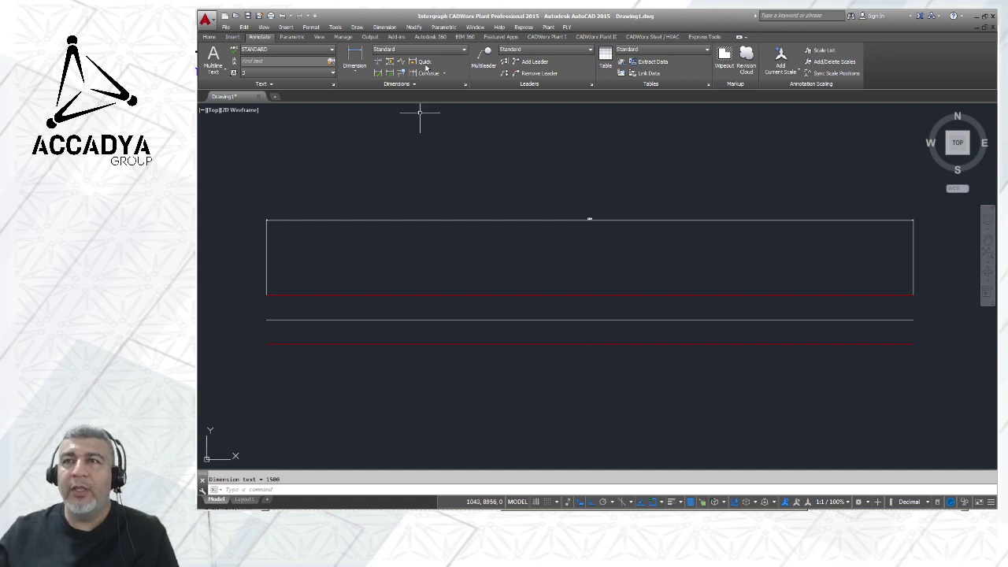
Try Millimeters as the insertion scale in the drawing units settings, and close them without applying the choice.
left_click(385, 27)
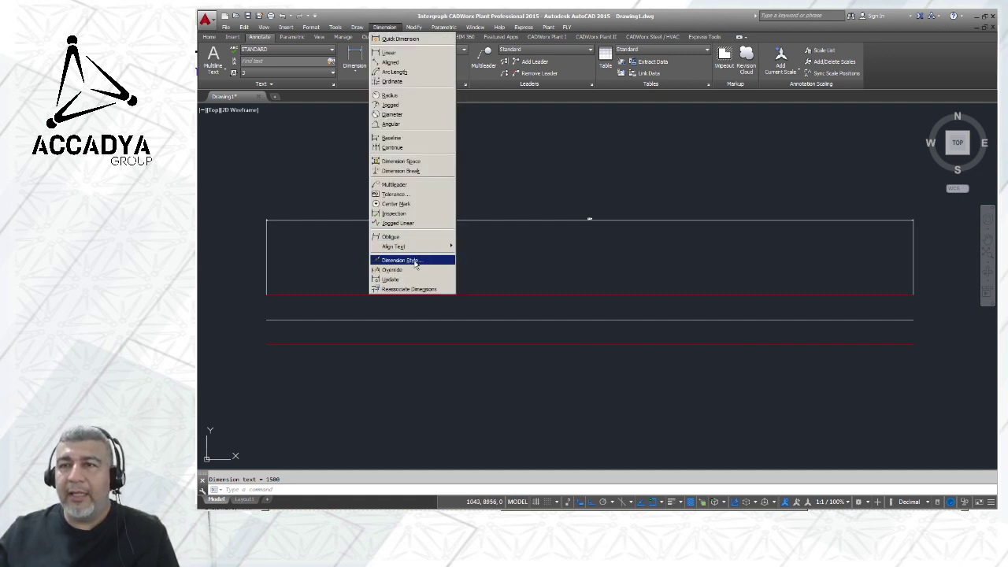
mouse_move(333, 29)
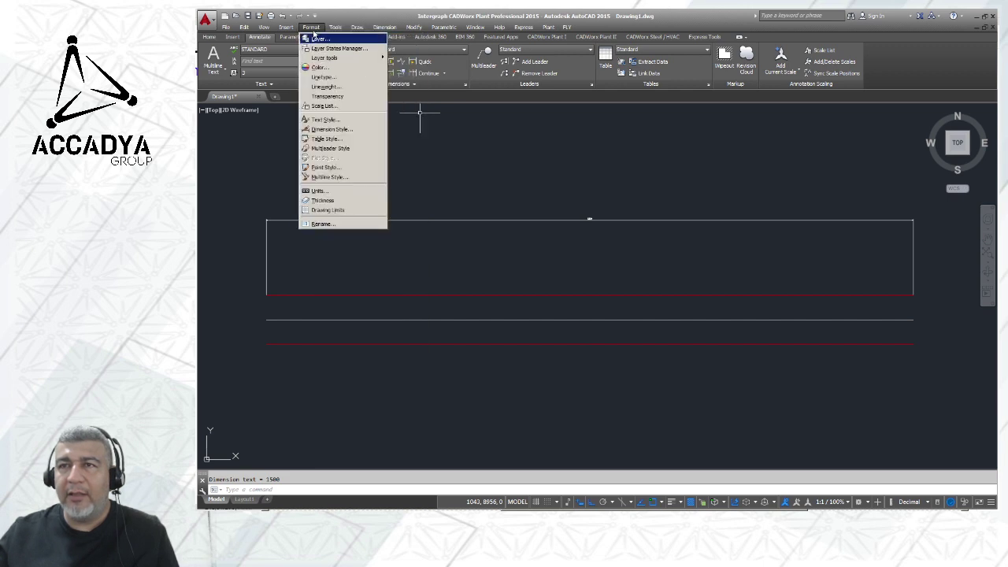
left_click(323, 191)
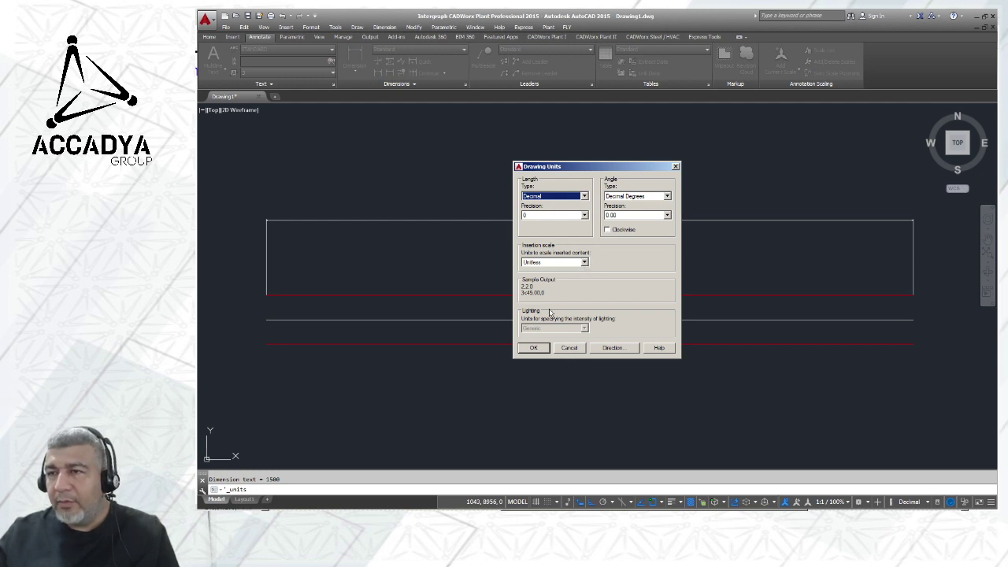
left_click(585, 263)
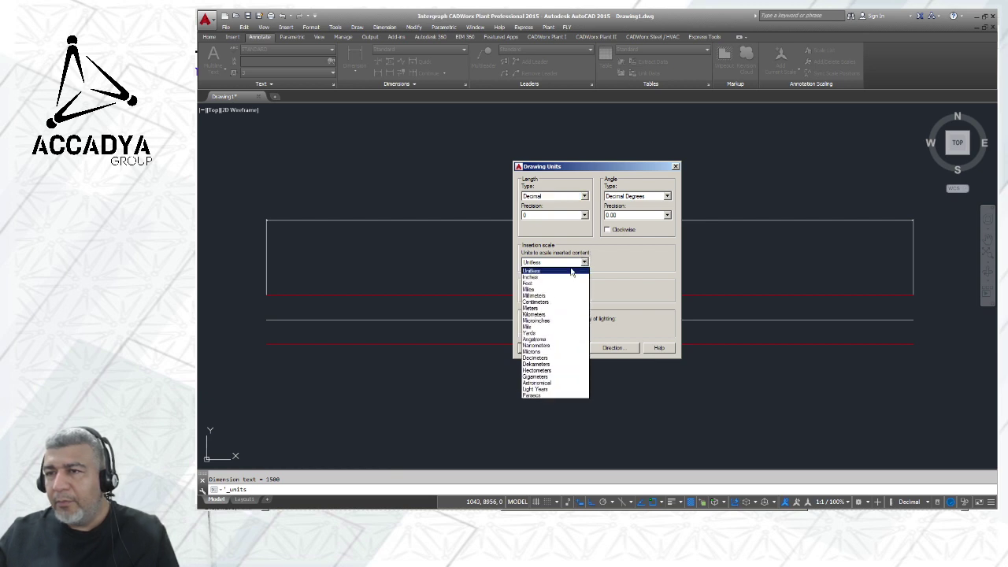
left_click(534, 295)
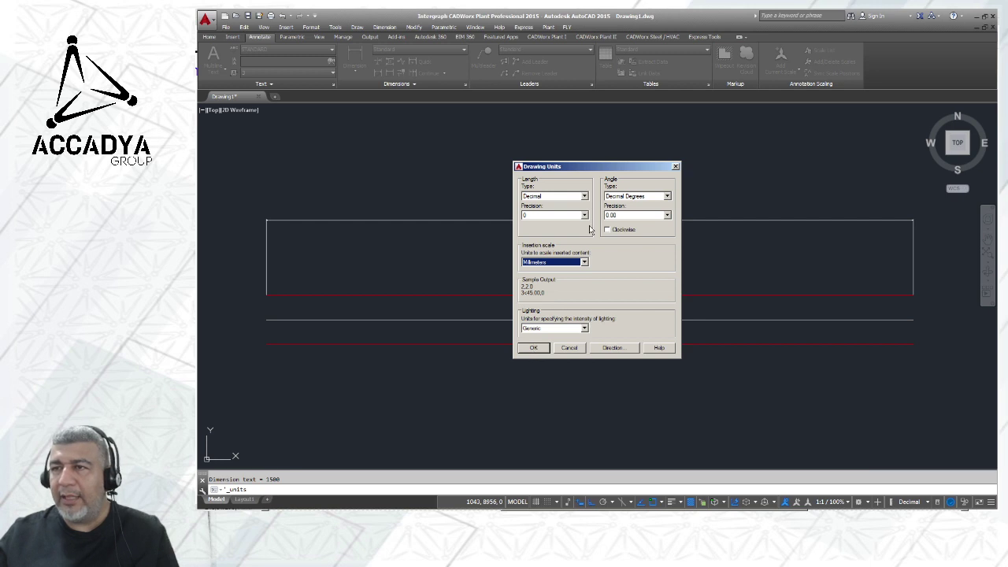
left_click(675, 166)
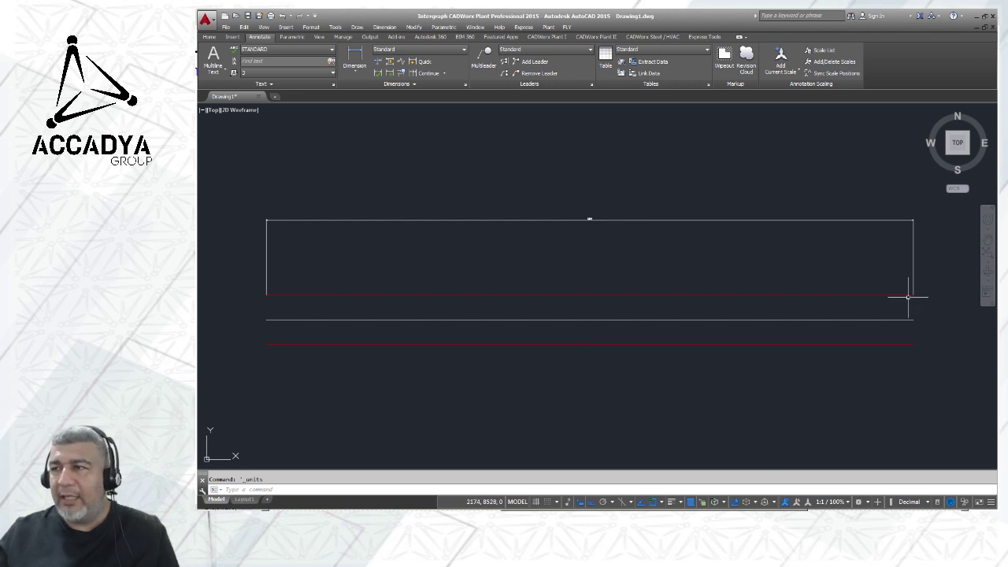
Inspect the dimension text above the red line at close range and return to a view of both line groups.
scroll(590, 224, "up", 10)
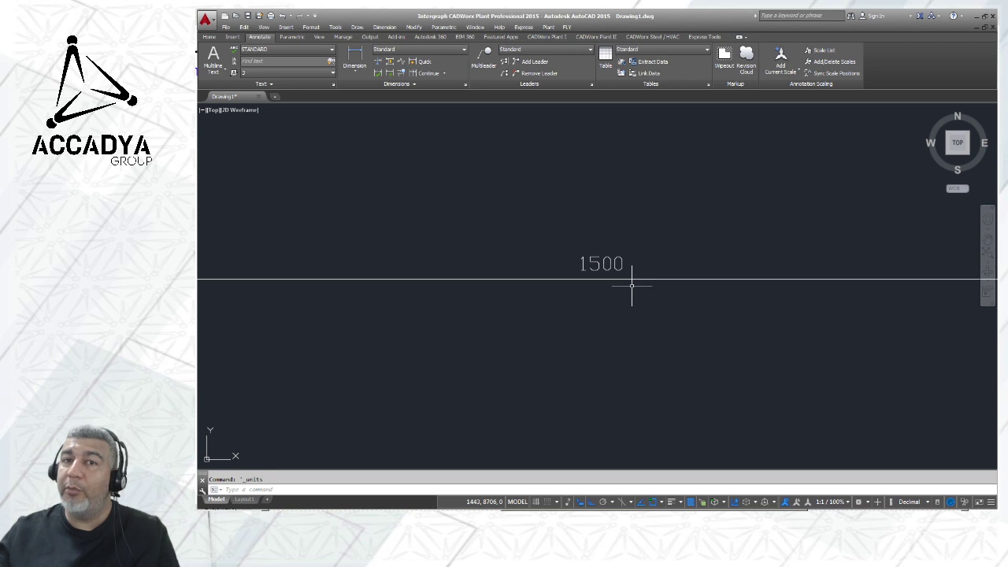
scroll(622, 235, "down", 2)
scroll(612, 253, "up", 2)
scroll(604, 236, "down", 4)
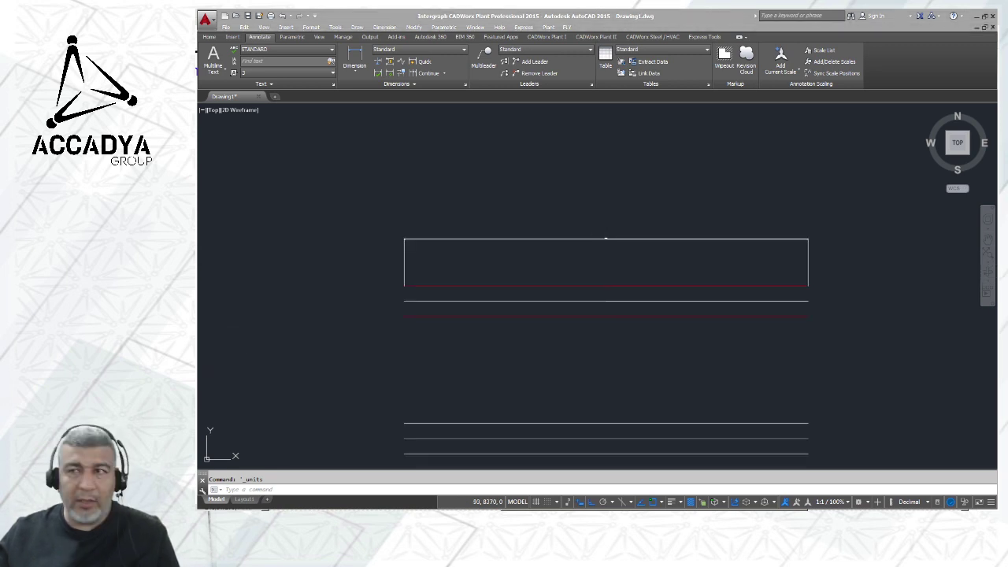
Switch to OpenBoard and, on a new page, sketch a blue stick figure with a vertical height dimension line beside it.
key("alt+Tab")
left_click(505, 26)
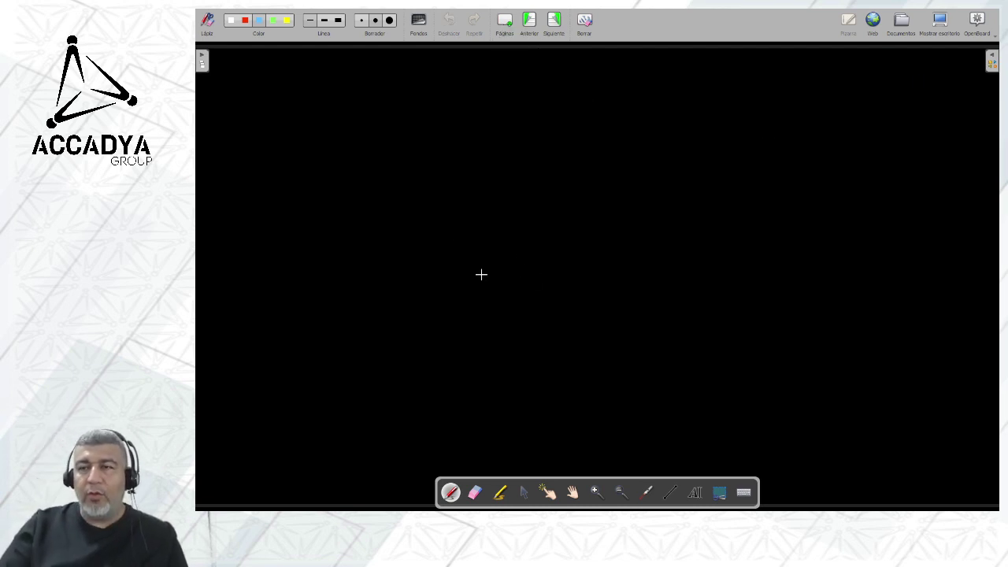
mouse_move(394, 167)
left_mouse_down()
mouse_move(444, 149)
mouse_move(400, 139)
left_mouse_up()
mouse_move(417, 188)
left_mouse_down()
mouse_move(424, 306)
mouse_move(400, 224)
left_mouse_up()
left_click_drag(416, 188, 433, 229)
mouse_move(423, 307)
left_mouse_down()
mouse_move(407, 341)
mouse_move(447, 349)
left_mouse_up()
mouse_move(312, 128)
left_mouse_down()
mouse_move(338, 128)
mouse_move(340, 371)
mouse_move(349, 356)
left_mouse_up()
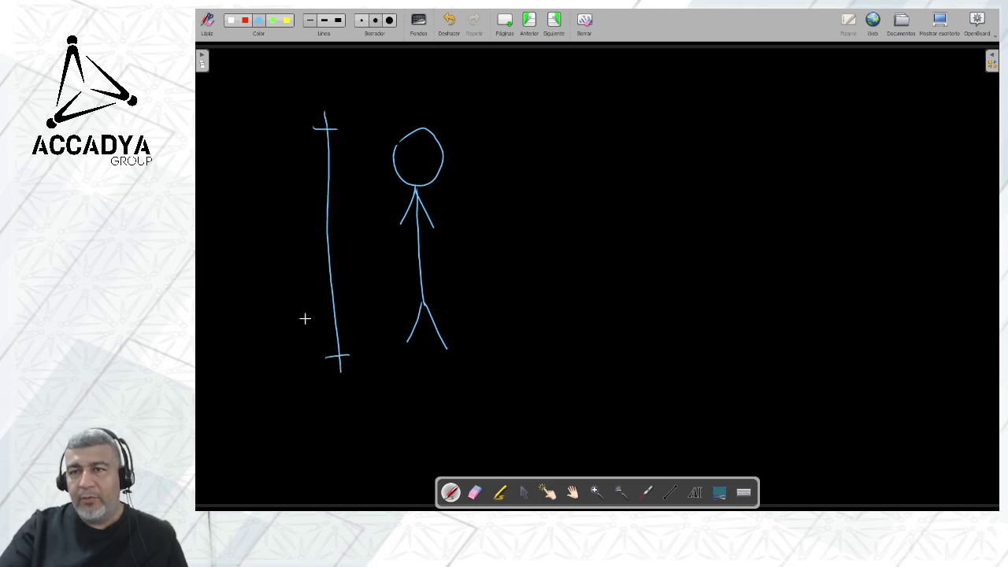
Start handwriting a label to the left of the stick figure's vertical dimension line.
mouse_move(285, 230)
left_mouse_down()
mouse_move(285, 251)
mouse_move(307, 225)
left_mouse_up()
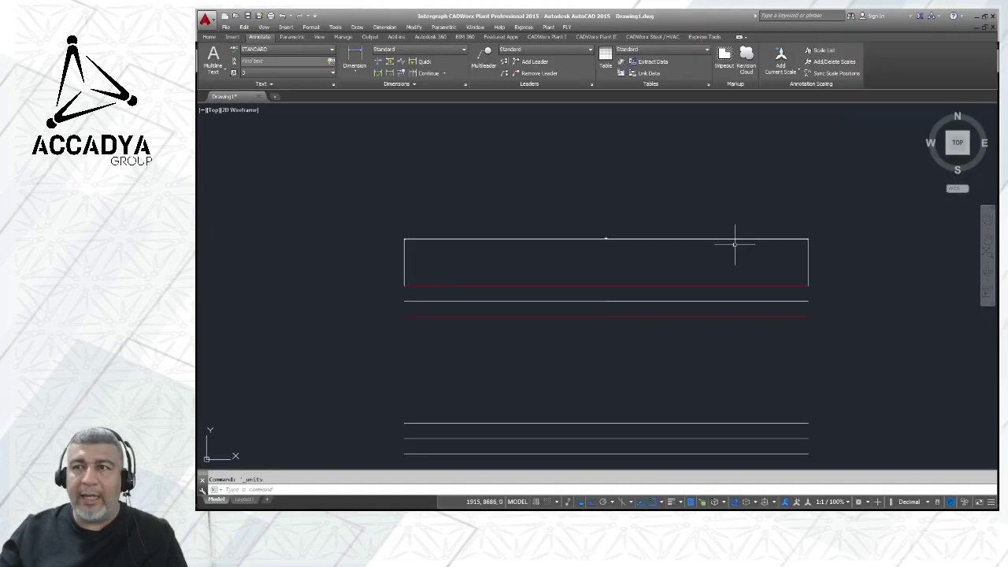
Switch to AutoCAD and set the text height of the dimension above the upper red line to 50.
scroll(603, 243, "up", 4)
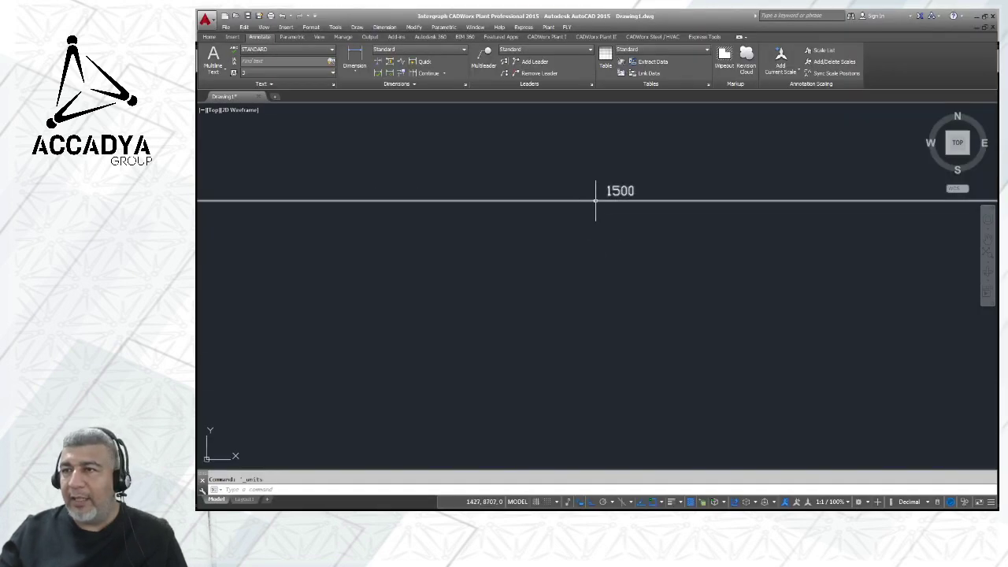
scroll(614, 198, "down", 3)
left_click(624, 214)
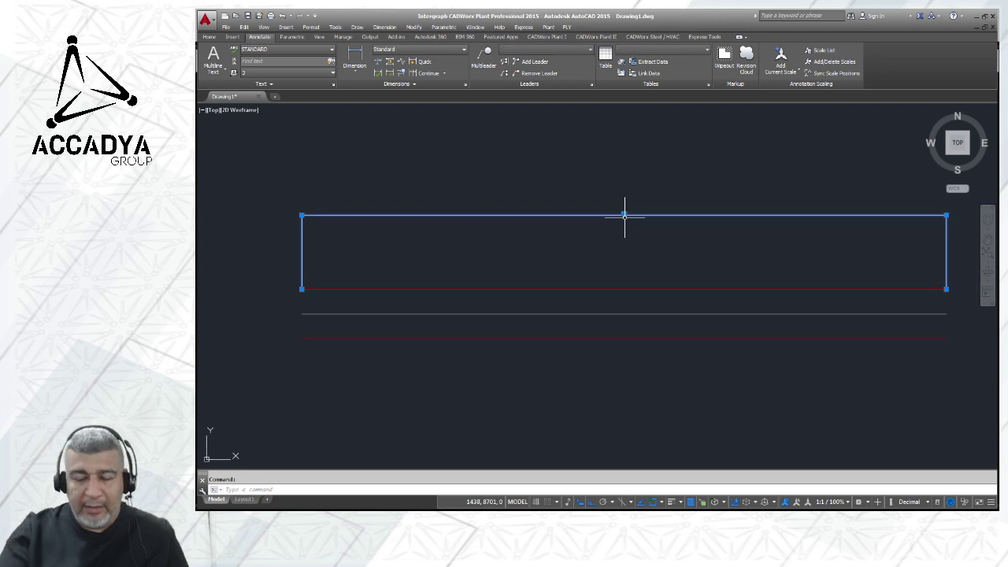
key("Return")
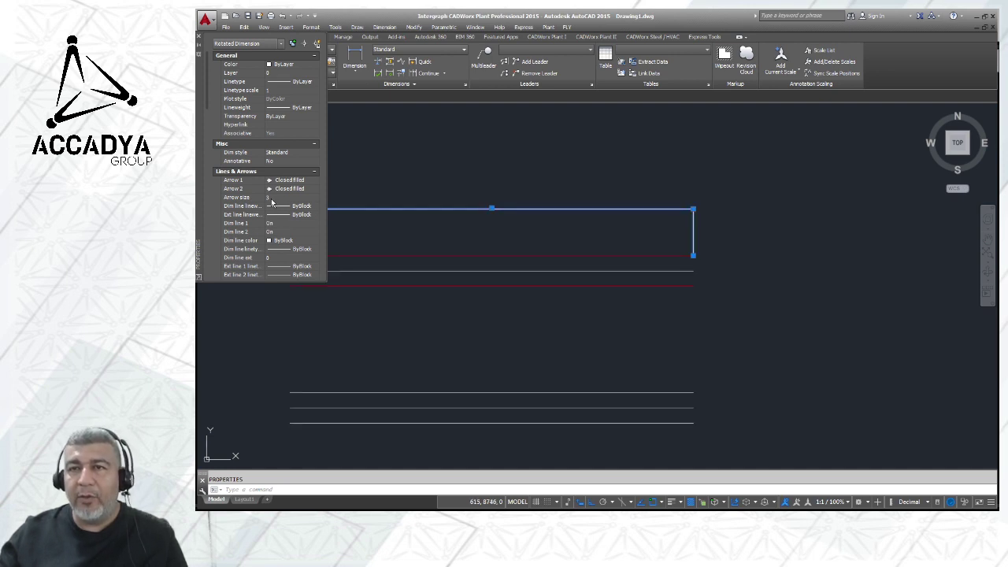
left_click_drag(205, 98, 207, 182)
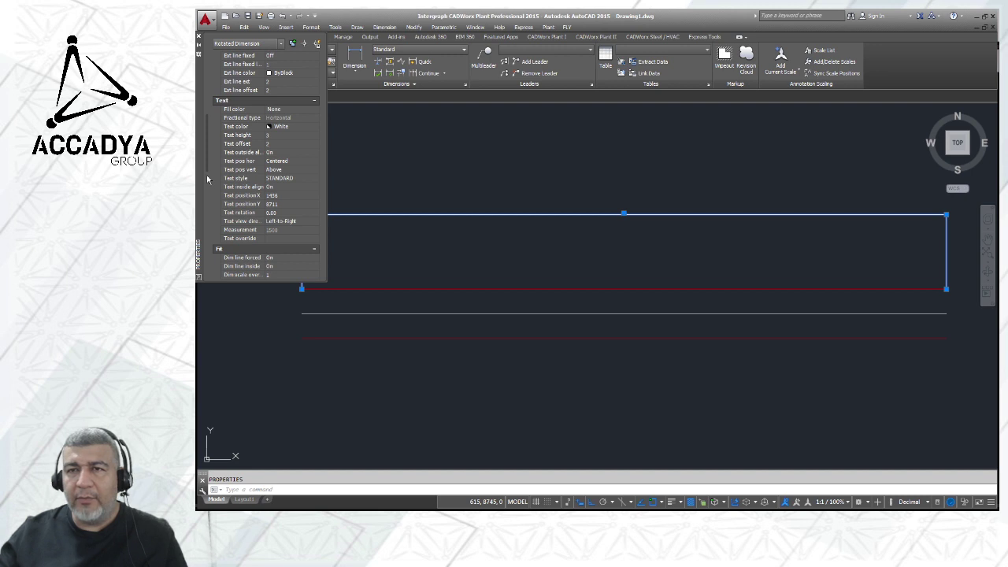
left_click(275, 135)
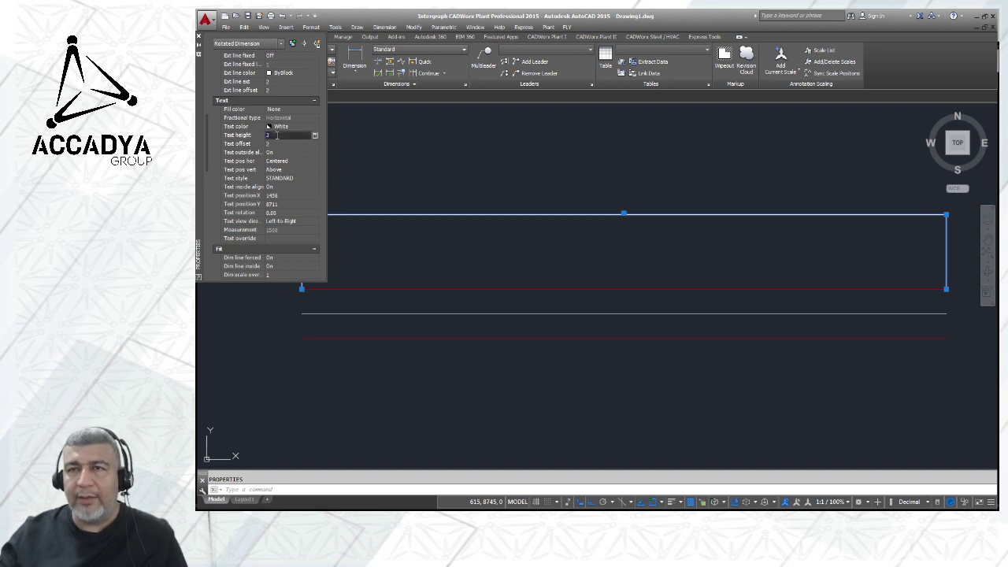
type("50")
key("Tab")
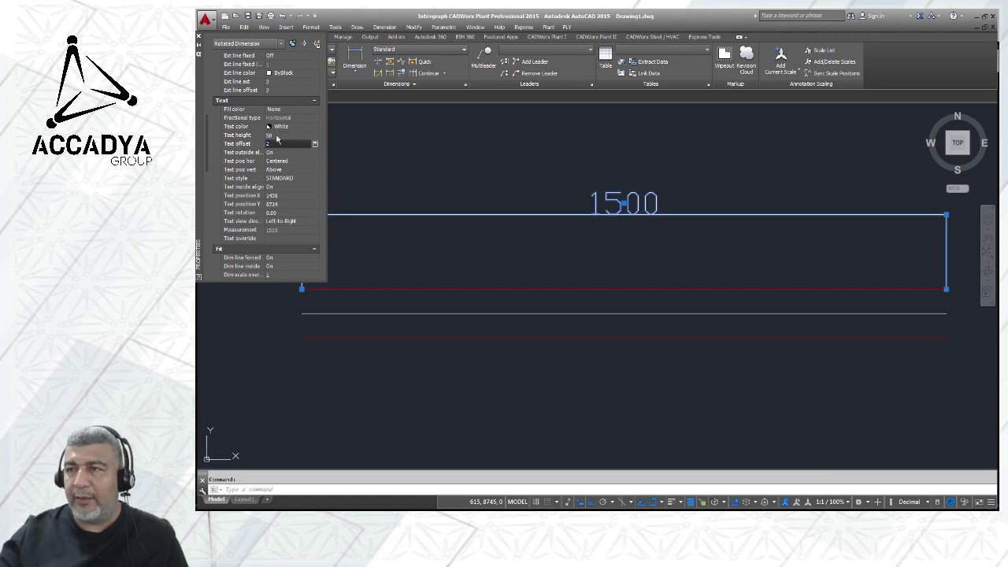
left_click(198, 37)
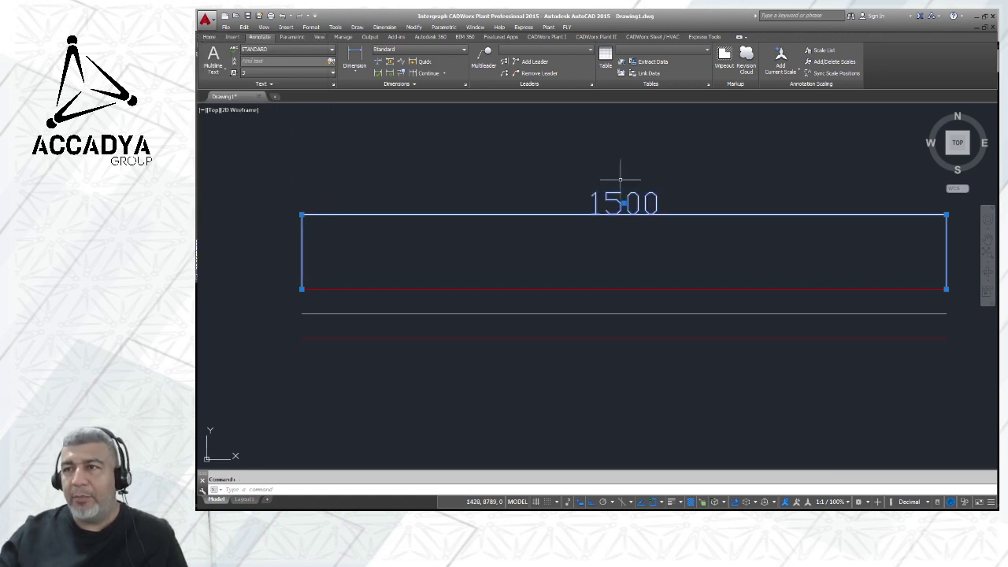
key("Escape")
scroll(652, 228, "down", 2)
scroll(653, 233, "down", 2)
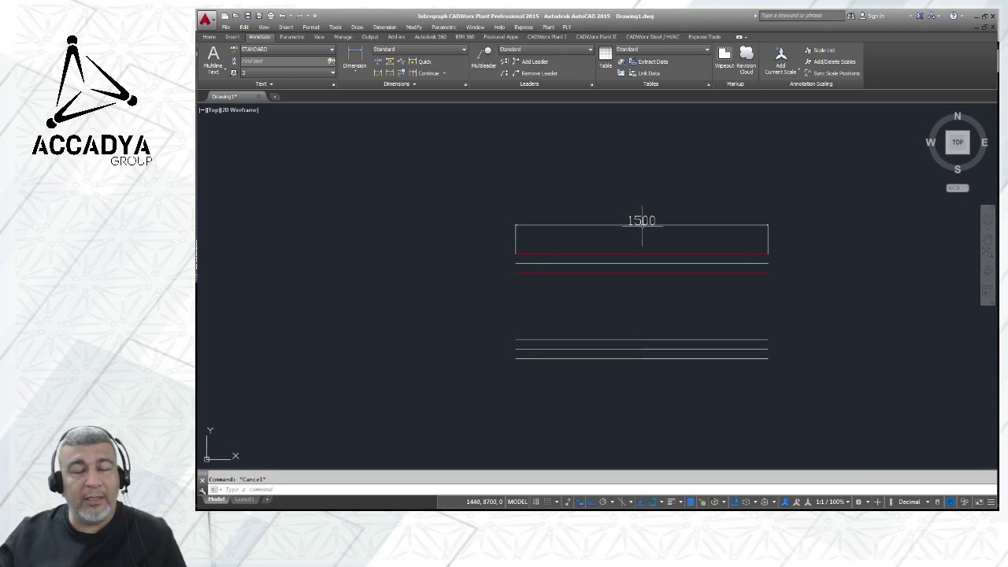
Delete the 1500 dimension above the upper line group in model space.
scroll(642, 220, "up", 3)
scroll(642, 221, "down", 2)
left_click(643, 220)
key("Delete")
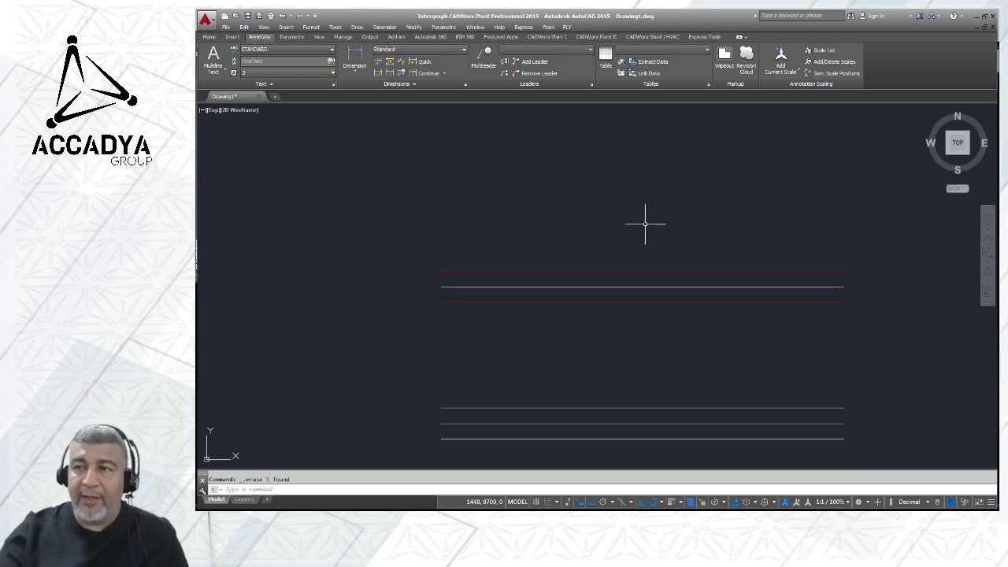
Create a single rectangular viewport on Layout1 that nearly fills the sheet inside its printable margin.
left_click(246, 500)
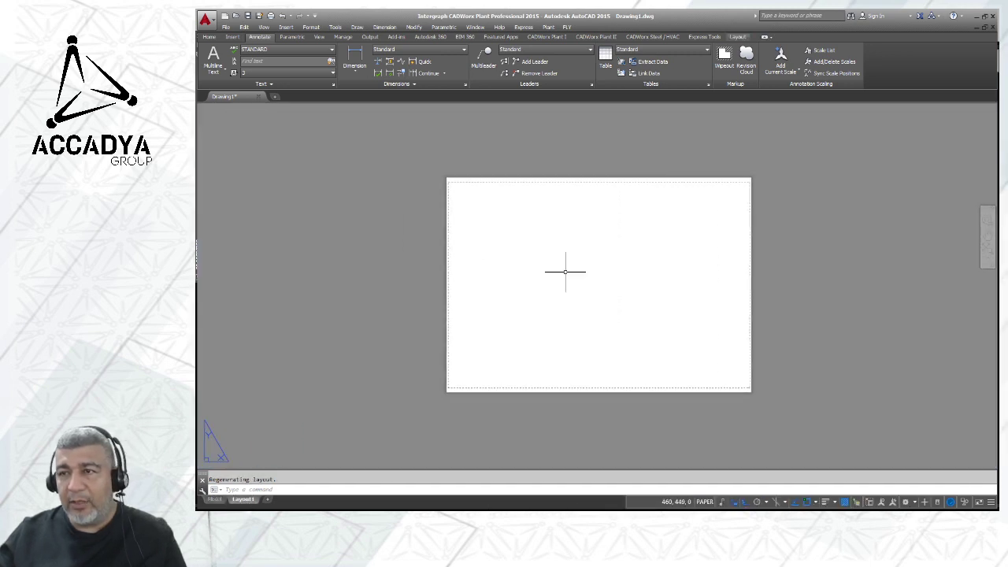
scroll(569, 273, "up", 3)
scroll(558, 265, "down", 2)
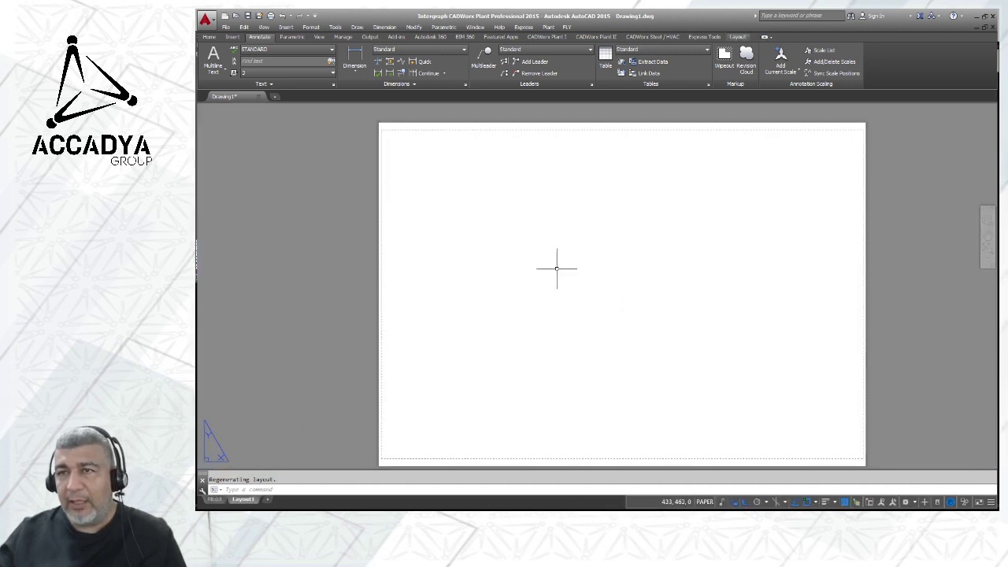
left_click(263, 27)
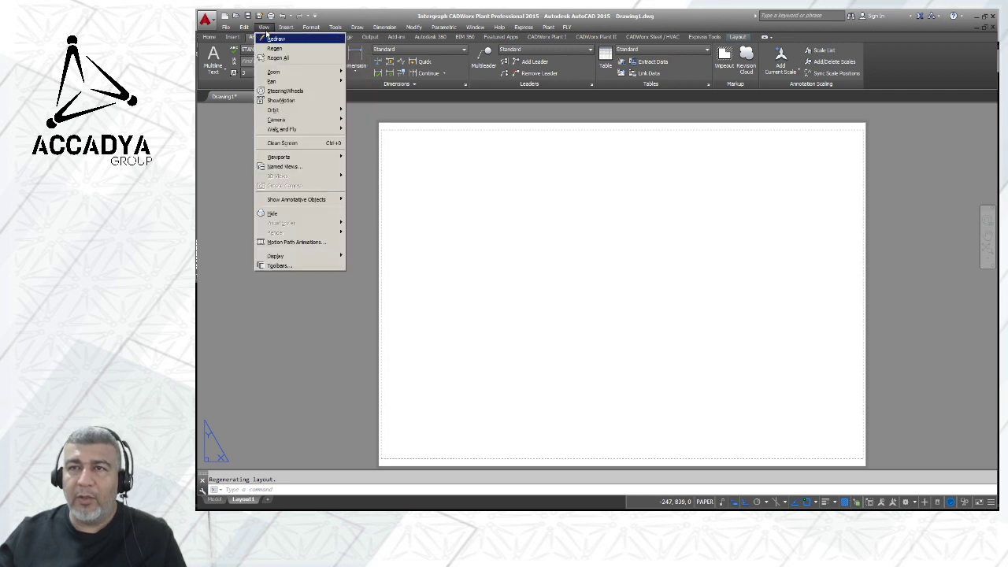
mouse_move(283, 157)
left_click(367, 181)
left_click(400, 153)
left_click(855, 449)
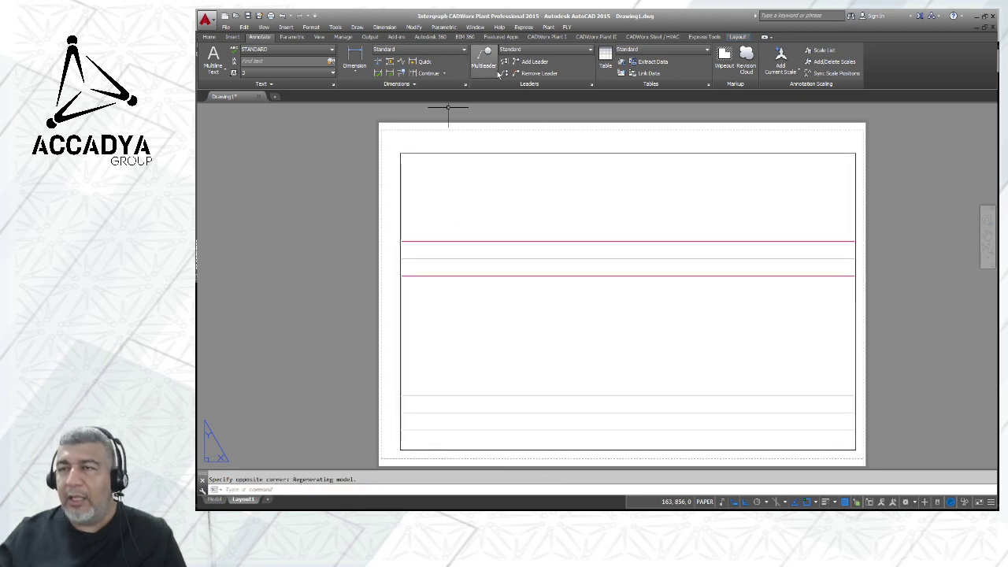
Reduce the model view inside the viewport so both line groups sit with space around them, and return to paper space.
scroll(555, 198, "down", 1)
double_click(565, 199)
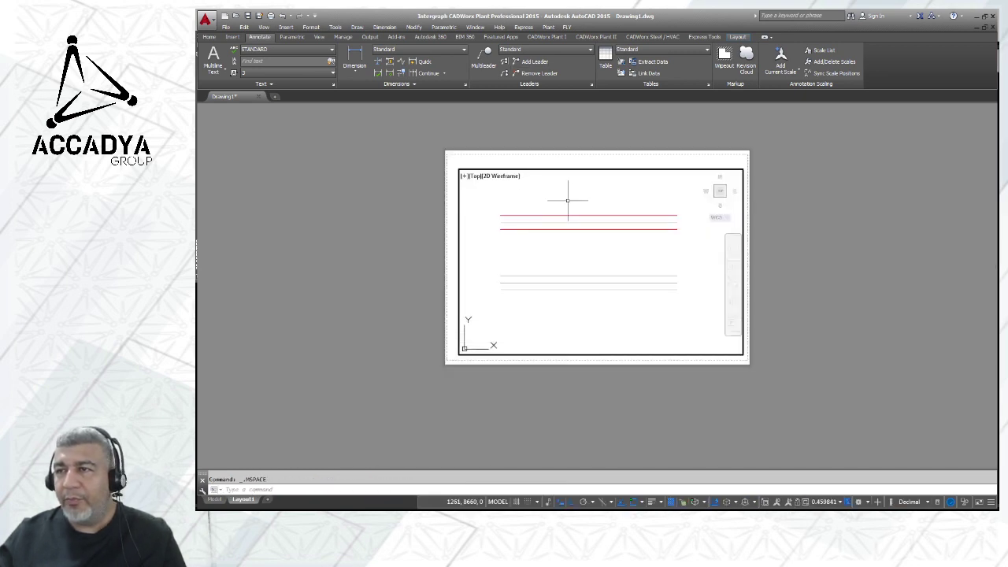
double_click(723, 165)
Add a trial linear dimension above the top red line on the layout, check its text size, and delete it.
scroll(653, 227, "up", 3)
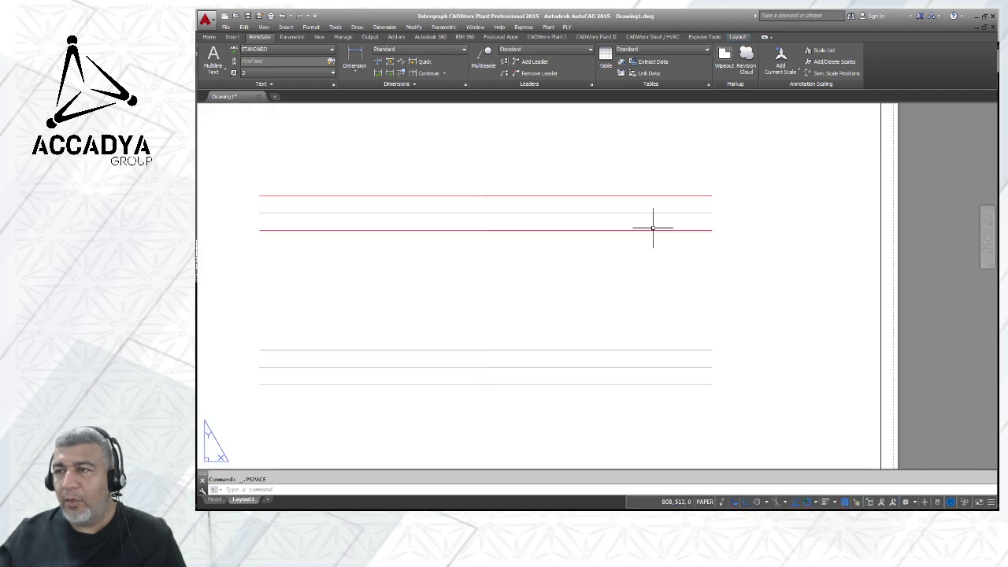
left_click(354, 56)
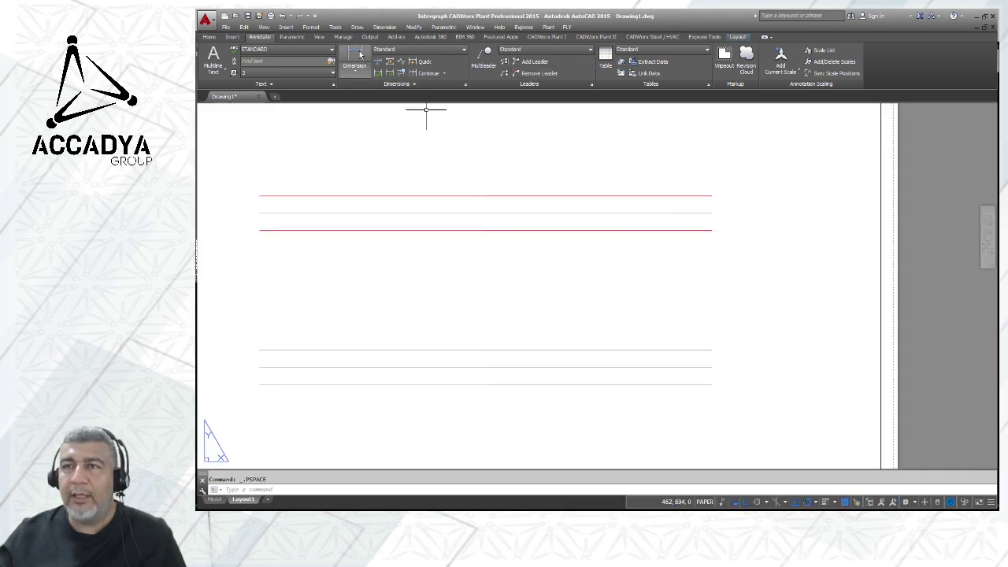
left_click(259, 196)
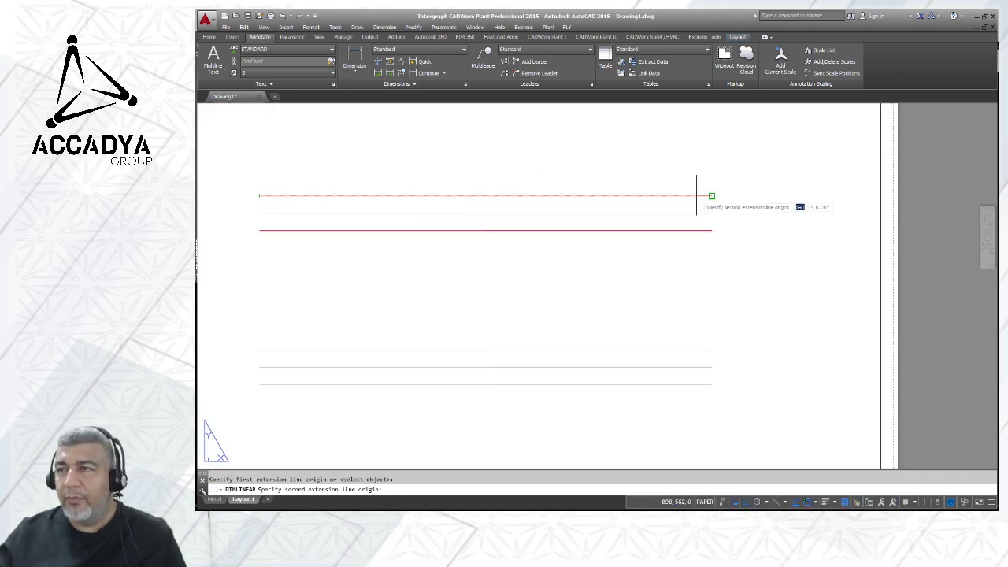
left_click(711, 195)
left_click(711, 165)
scroll(512, 165, "up", 6)
scroll(509, 163, "down", 6)
scroll(497, 164, "up", 2)
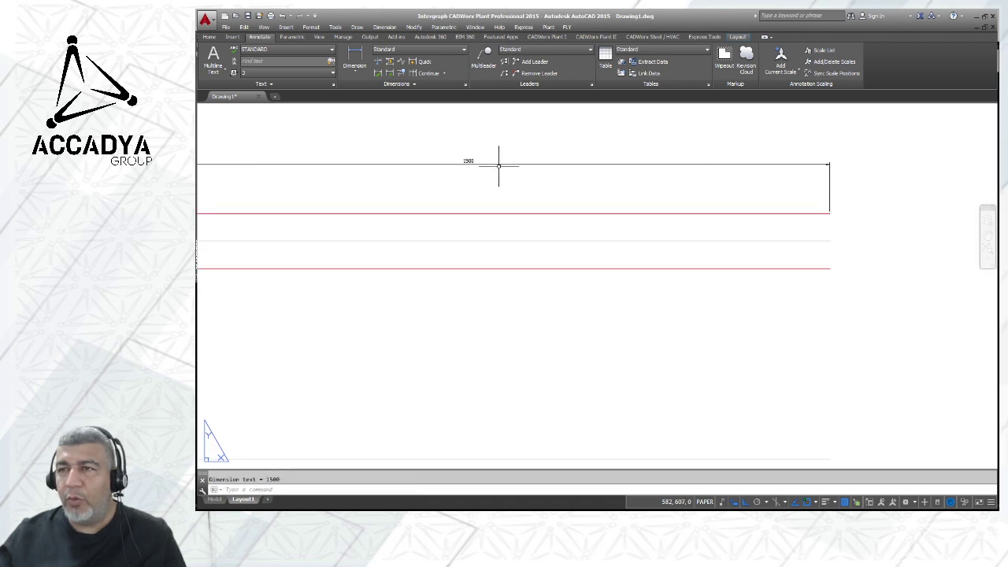
left_click(498, 165)
key("Delete")
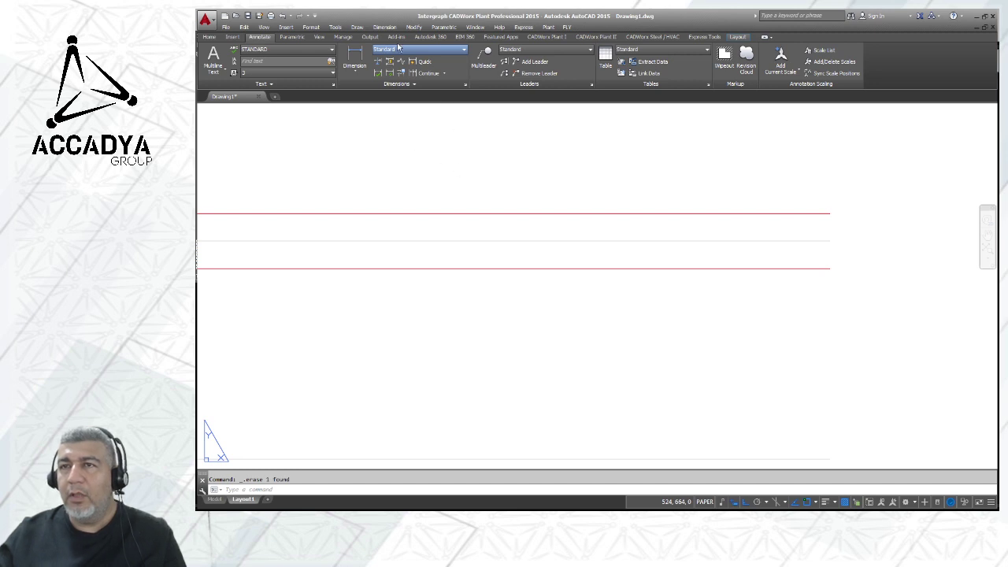
left_click(351, 73)
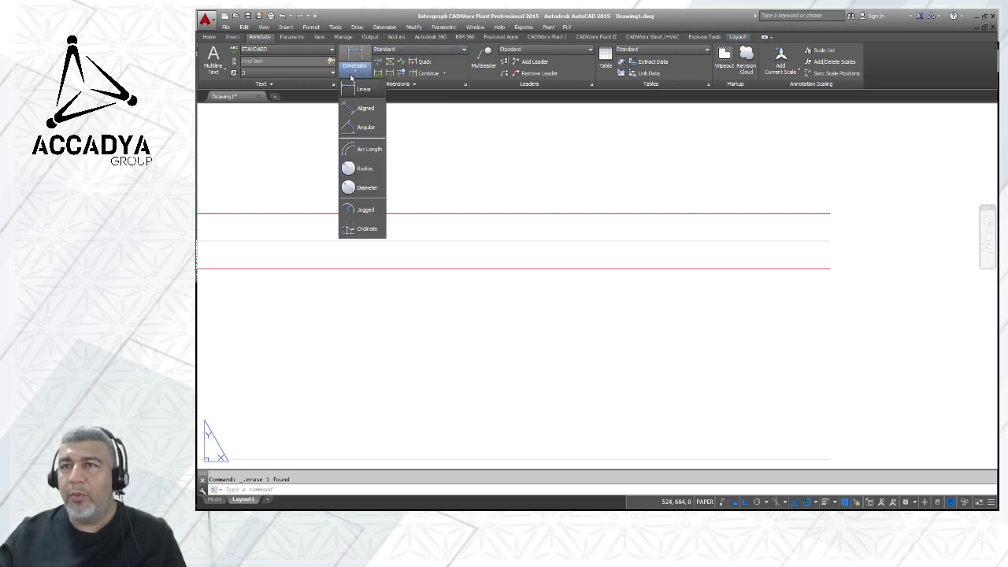
left_click(441, 55)
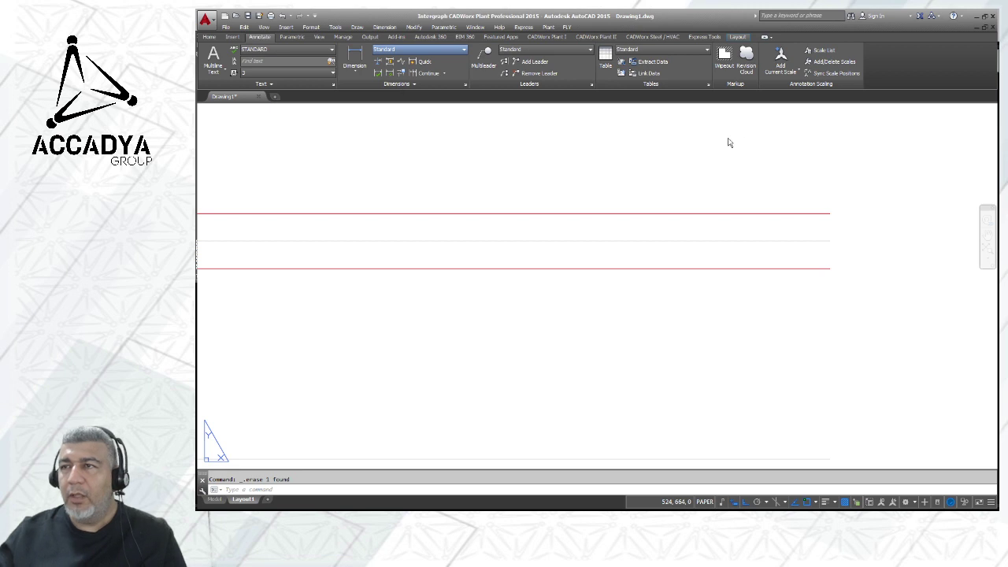
scroll(681, 143, "down", 10)
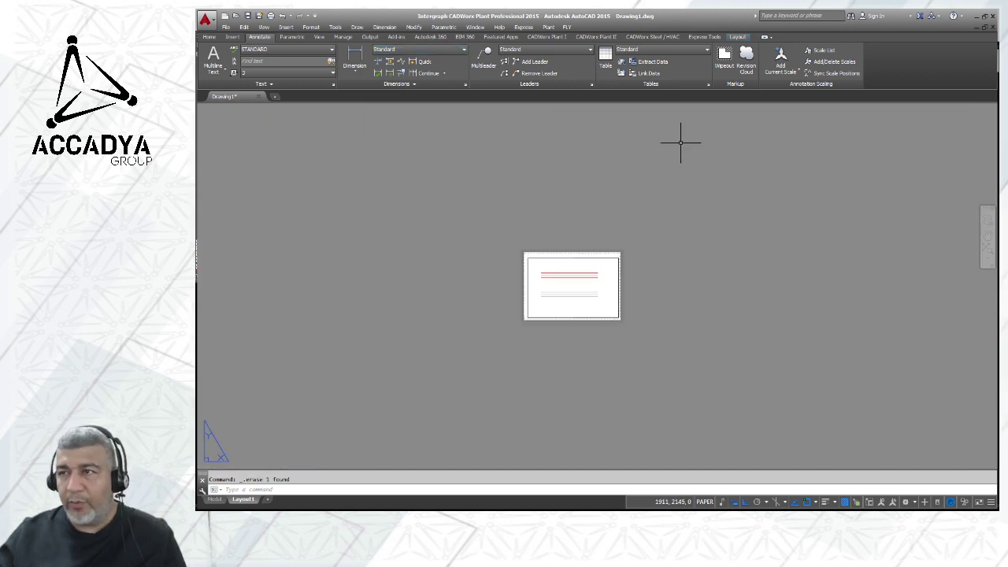
scroll(569, 245, "up", 4)
scroll(553, 210, "up", 5)
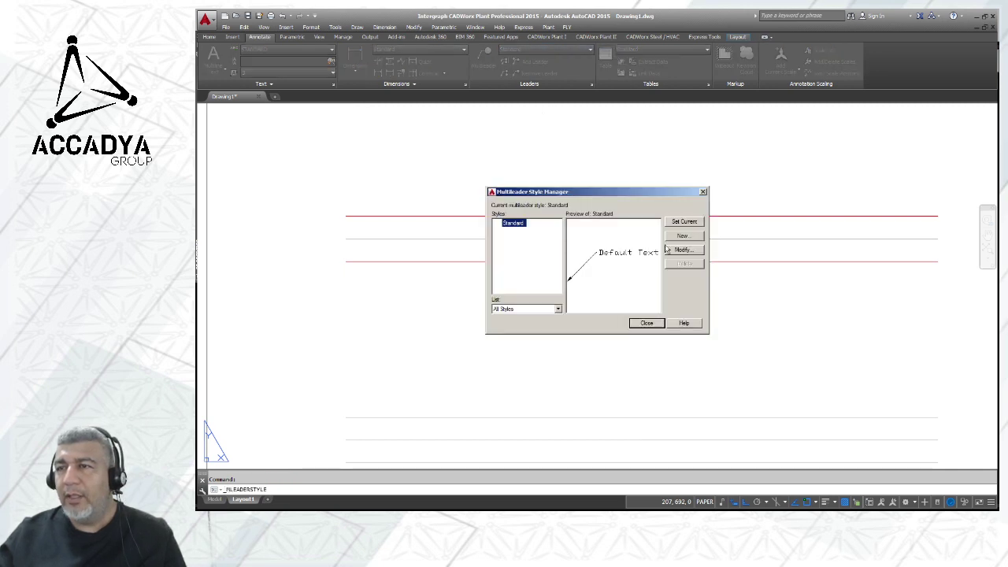
left_click(703, 194)
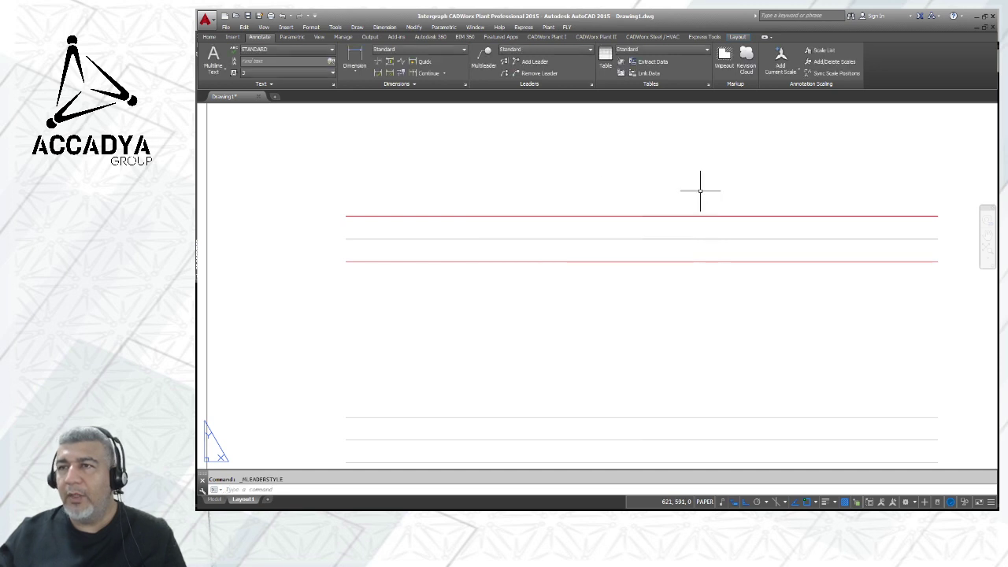
Place another linear dimension across the full length of the layout's top red line and inspect its text up close.
scroll(496, 196, "down", 3)
left_click_drag(532, 194, 522, 194)
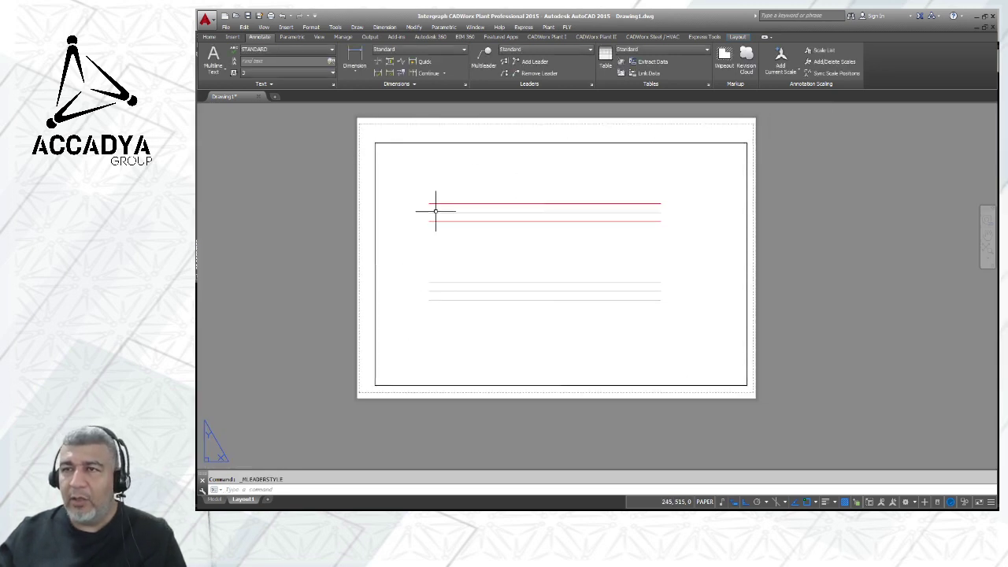
scroll(439, 187, "up", 2)
left_click(355, 57)
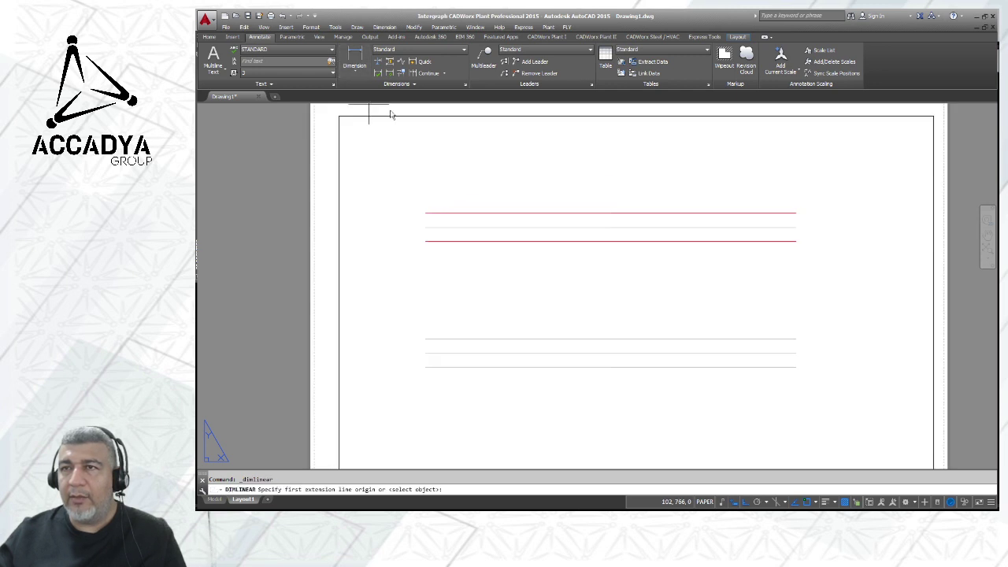
left_click(425, 213)
left_click(795, 212)
left_click(607, 183)
scroll(606, 182, "up", 3)
scroll(606, 183, "up", 2)
scroll(602, 180, "down", 5)
Delete the linear dimension placed above the top red line on the layout.
left_click(617, 184)
mouse_move(618, 184)
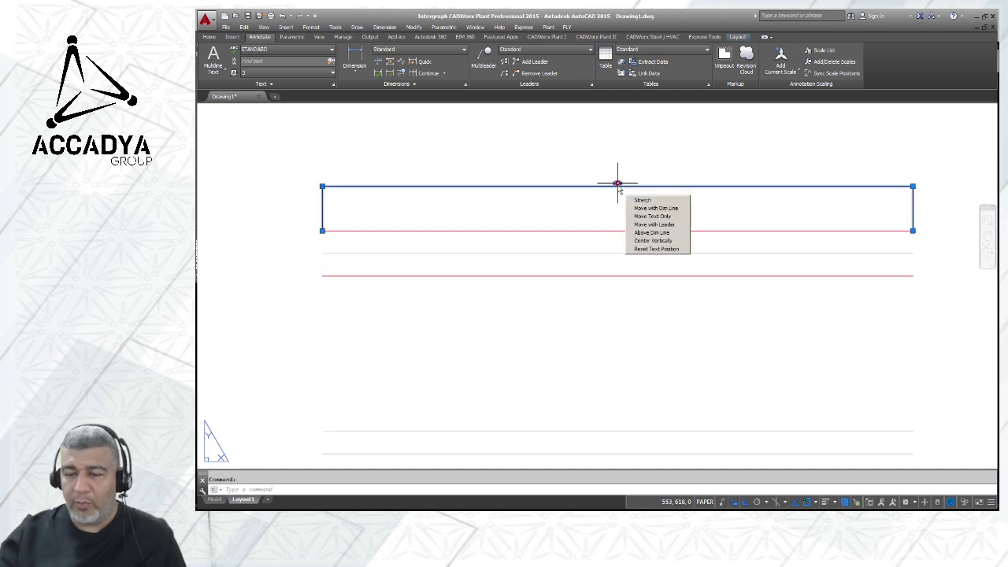
left_click(587, 188)
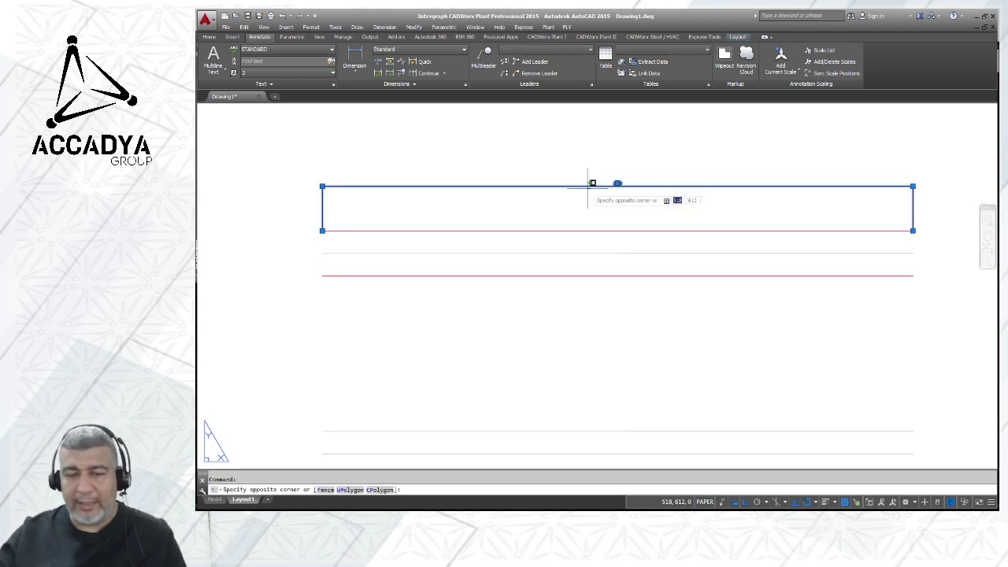
key("Escape")
scroll(586, 188, "down", 3)
key("Escape")
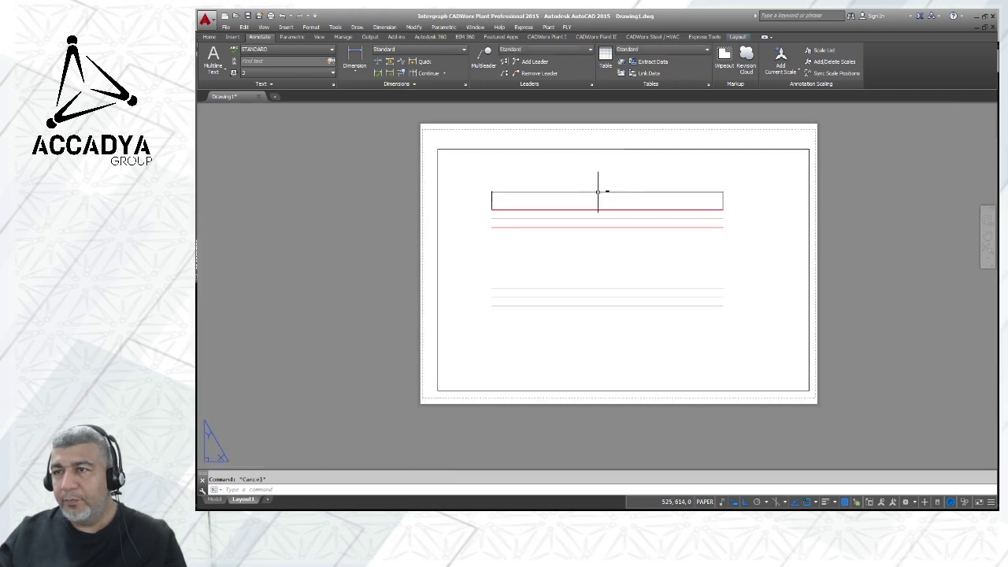
left_click(590, 192)
key("Delete")
left_click(583, 136)
left_click(712, 110)
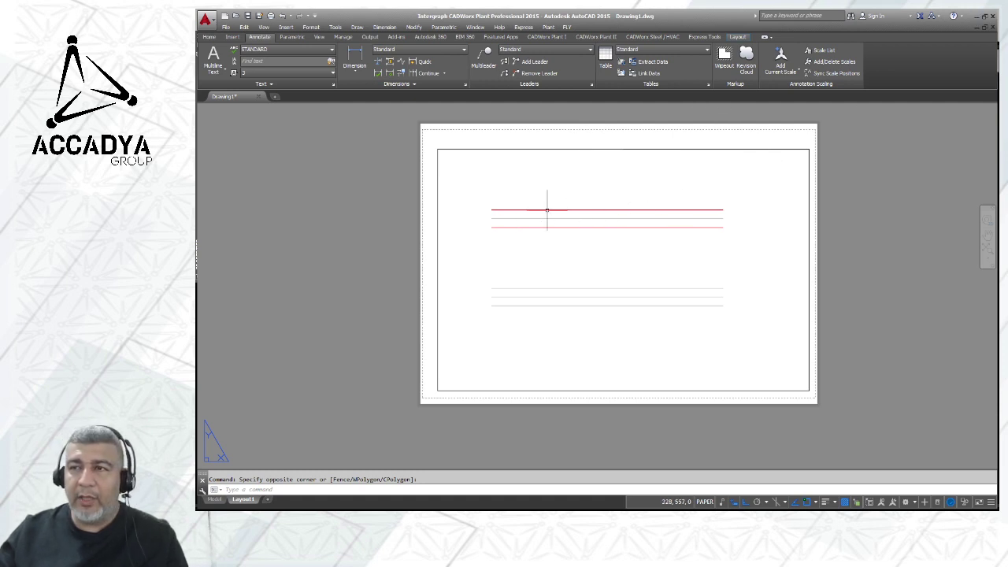
Switch to the L-E-4.7 PDF in Adobe Acrobat Reader and examine the enlarged letter-height diagrams for the A4 to 4A0 formats.
left_click(976, 16)
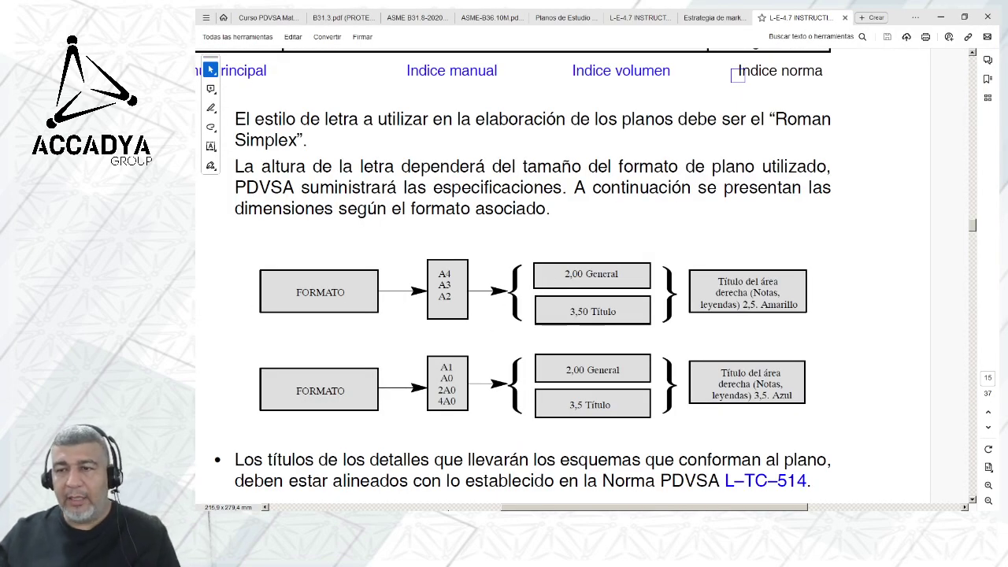
left_click_drag(511, 508, 458, 508)
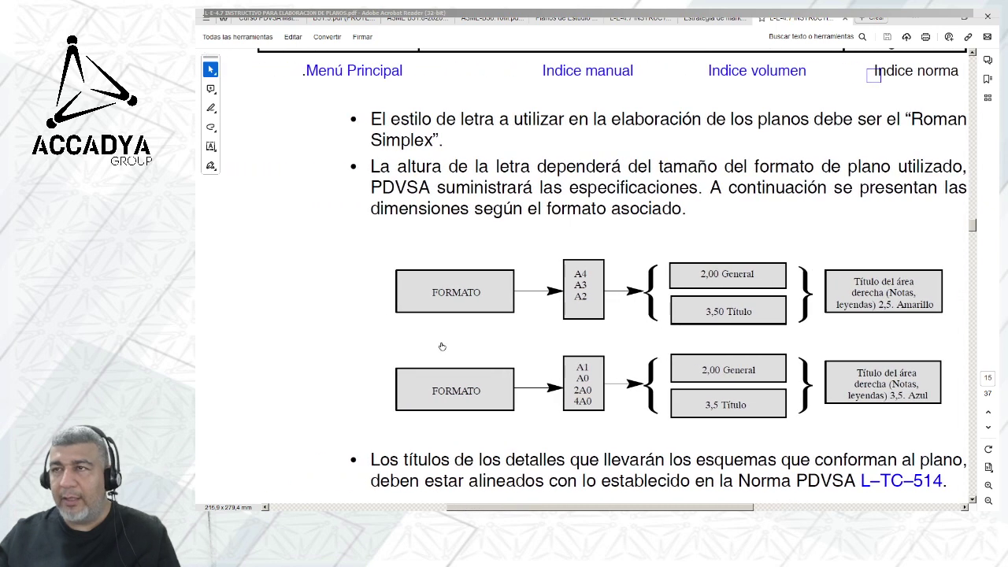
left_click(989, 486)
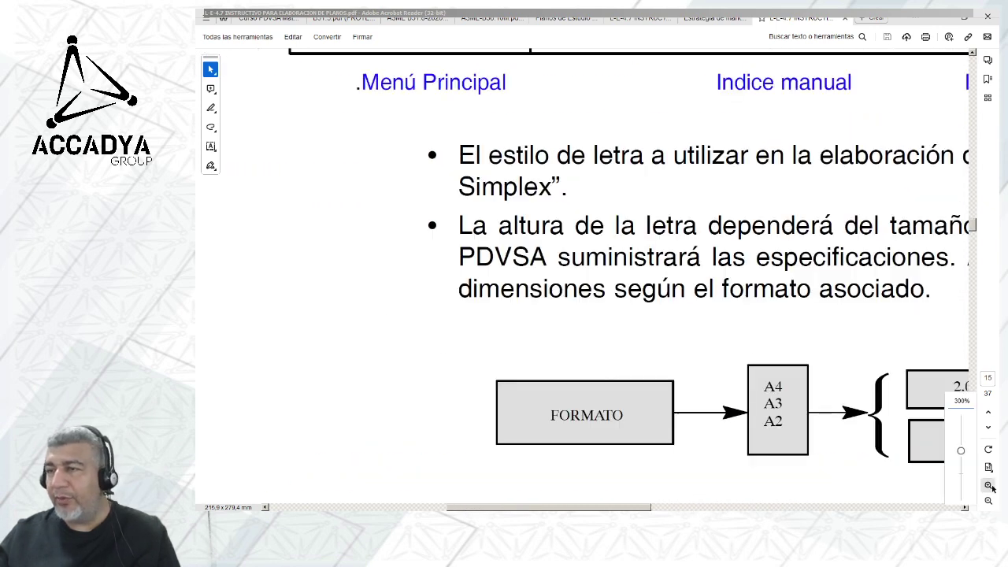
left_click(989, 486)
left_click_drag(575, 508, 657, 508)
scroll(595, 350, "down", 5)
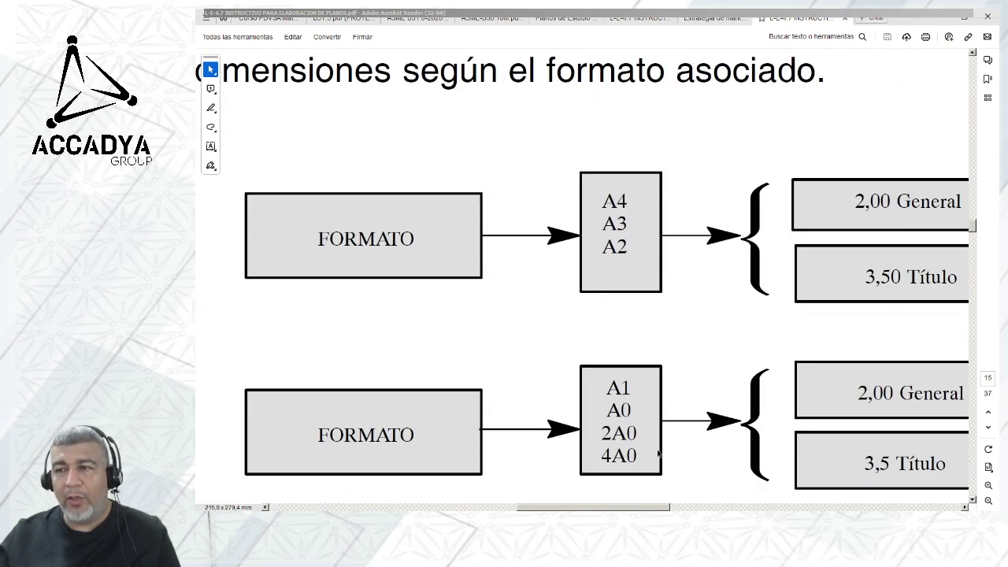
Compare the general, title and right-area letter heights for the A4–A2 and A1–4A0 formats in the enlarged diagrams.
left_click_drag(589, 508, 643, 507)
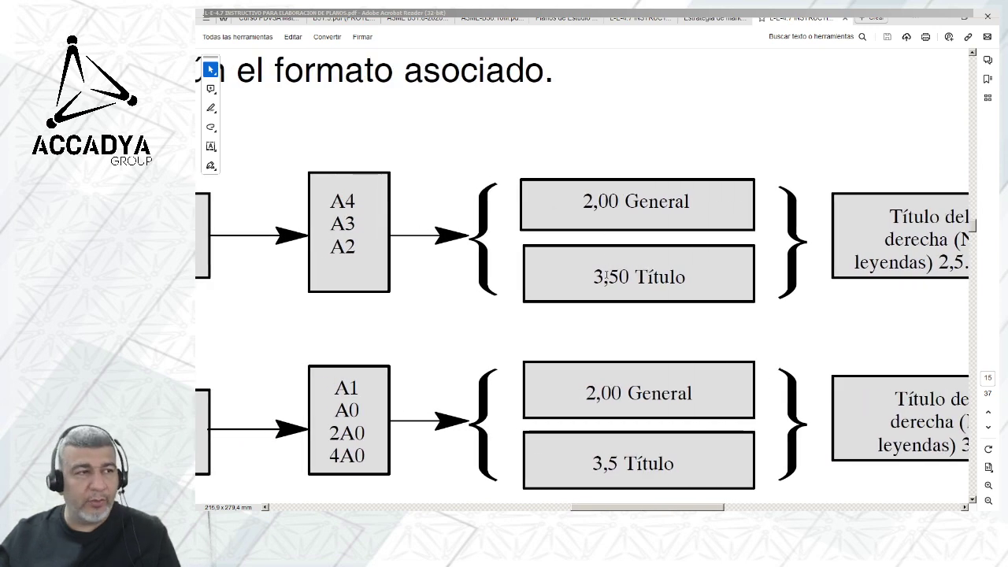
left_click_drag(613, 508, 543, 508)
scroll(596, 323, "down", 3)
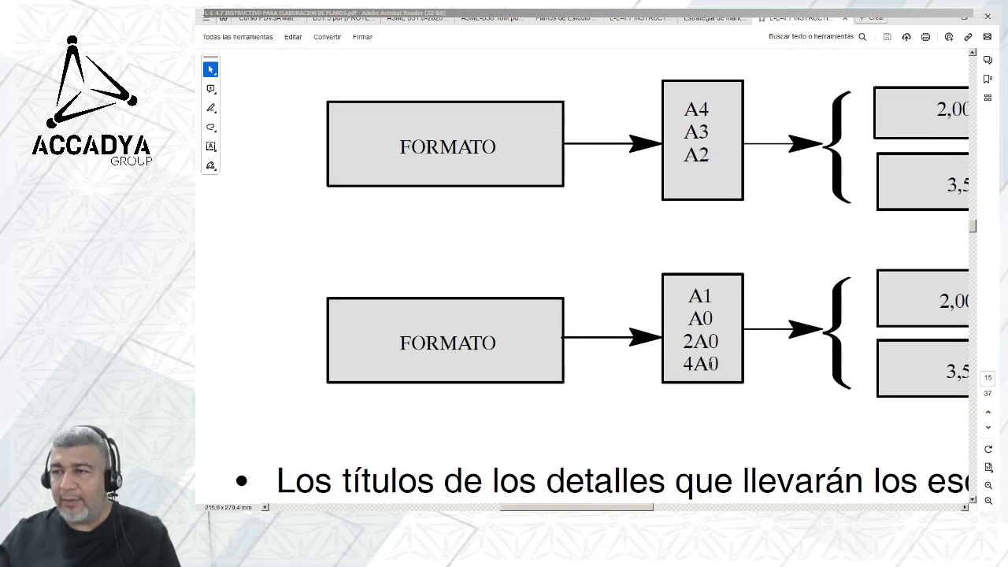
left_click_drag(610, 507, 692, 510)
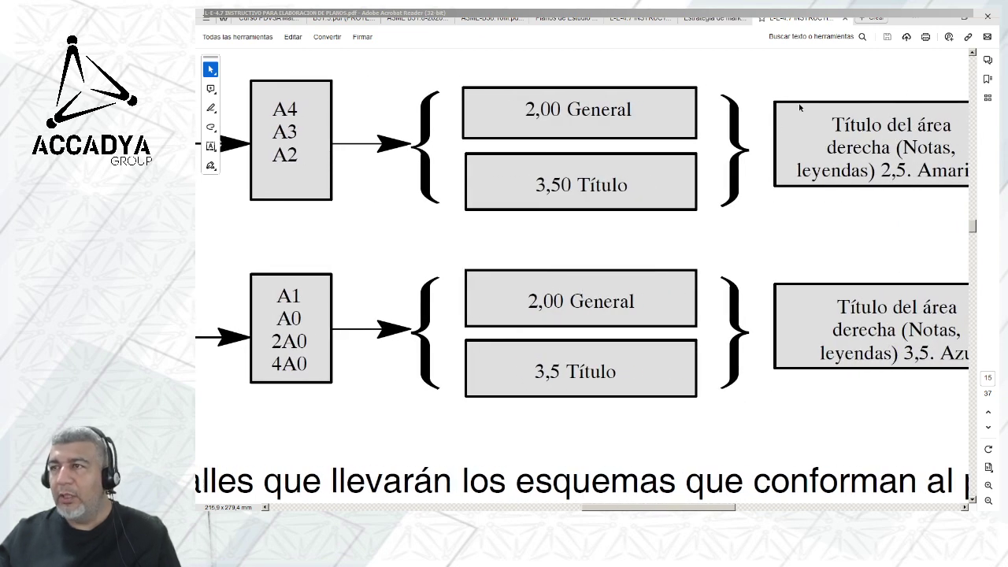
Reduce the PDF magnification and examine Tabla 2 on line thicknesses and colours in section 7.5.1.
left_click(988, 501)
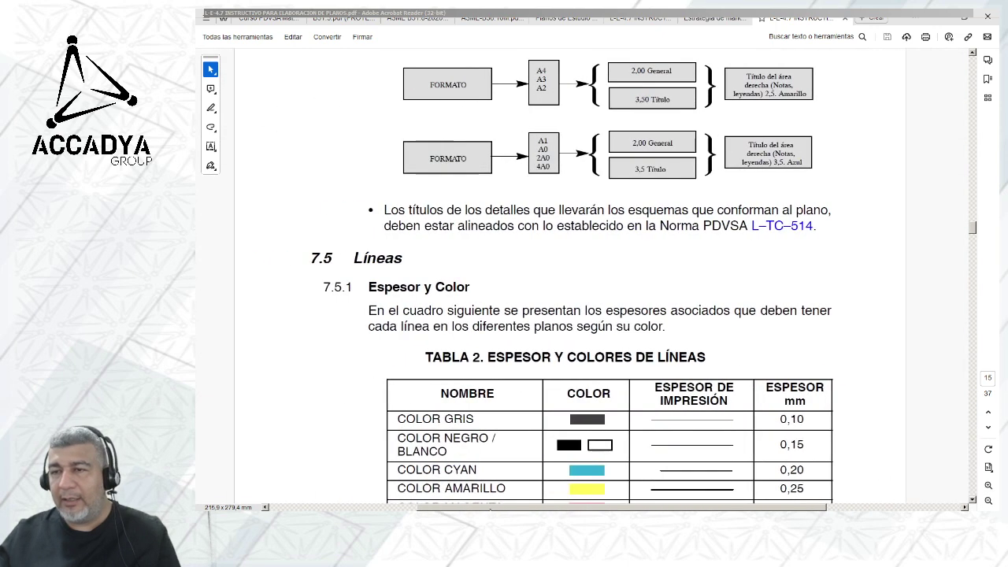
scroll(565, 269, "down", 5)
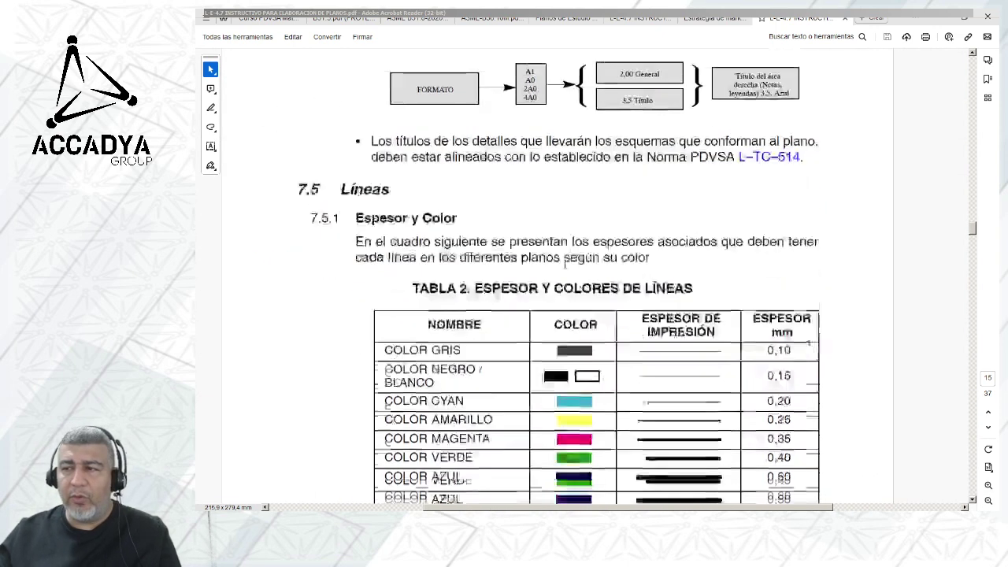
scroll(565, 269, "down", 1)
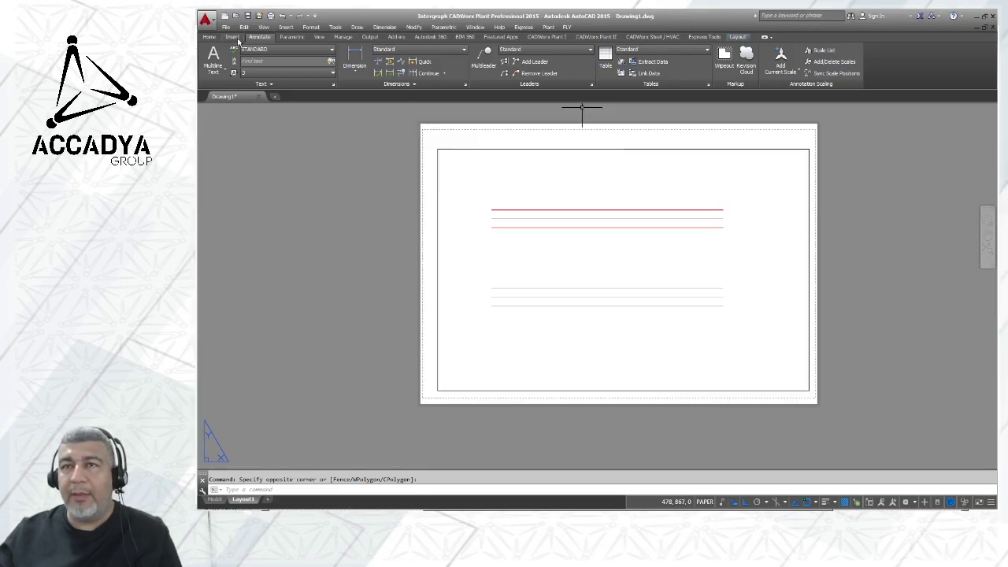
In AutoCAD, open the Layer Properties Manager over the layout, review the drawing's layers and their colours, and close it.
left_click(208, 37)
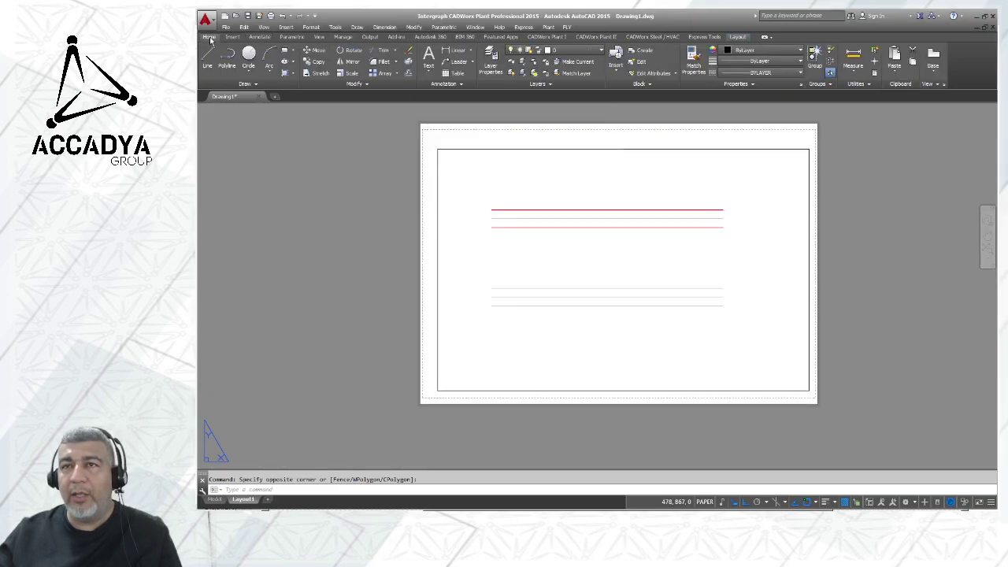
left_click(491, 55)
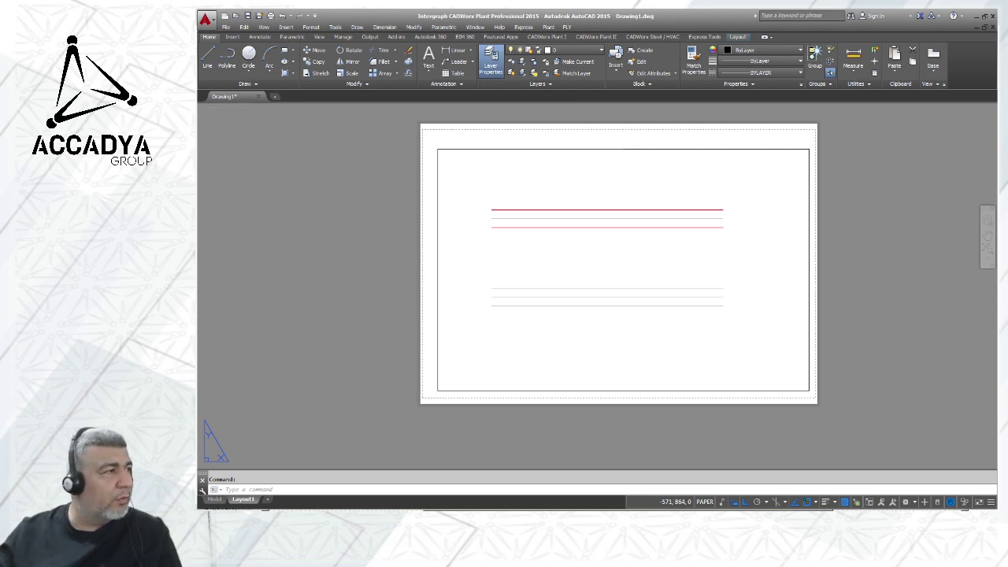
left_click_drag(7, 165, 319, 206)
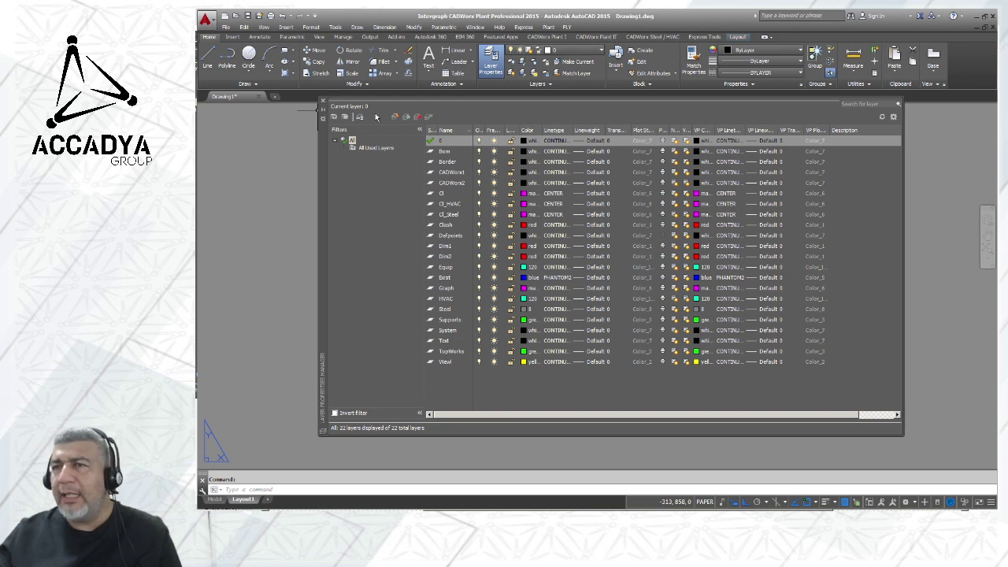
left_click(323, 103)
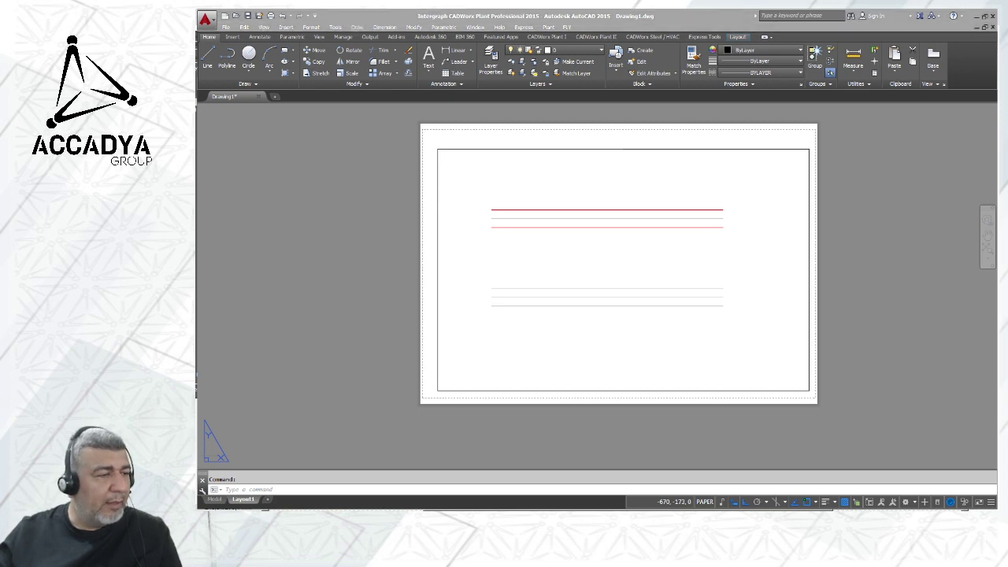
Return to the L-E-4.7 PDF and examine the layer tables by discipline in section 7.5.2, from general drawing use to geodesy.
key("alt+Tab")
scroll(673, 297, "down", 5)
scroll(671, 298, "down", 5)
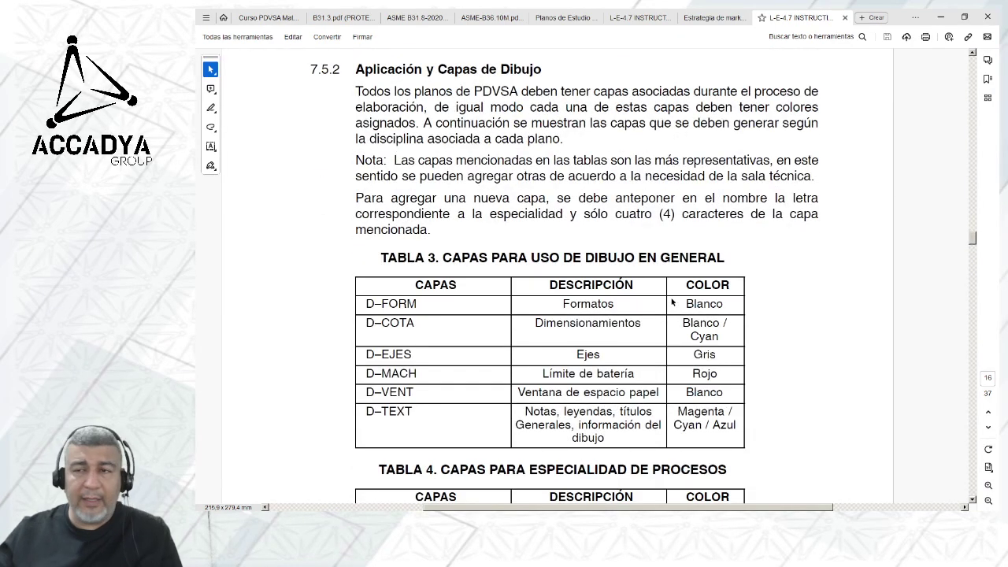
scroll(671, 301, "down", 3)
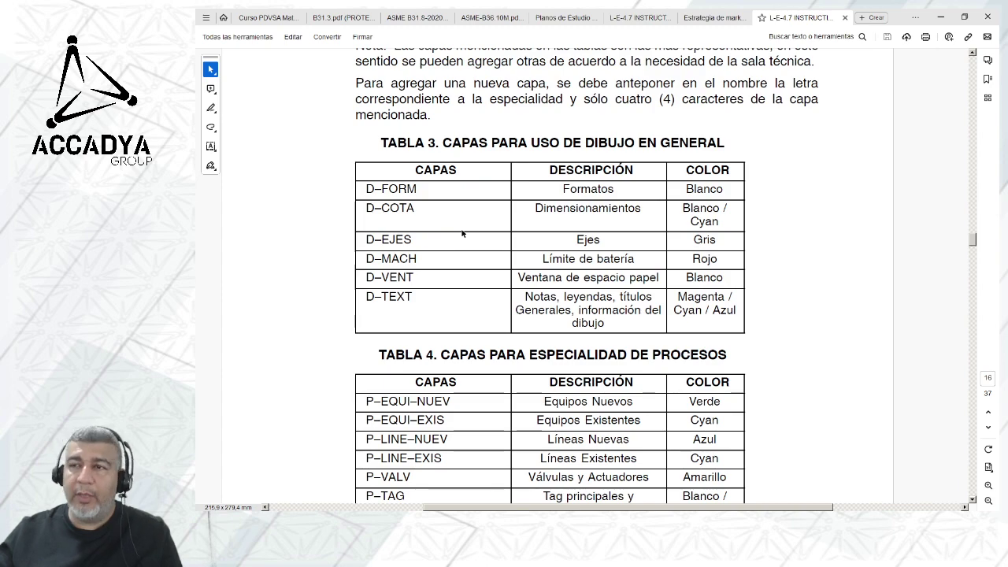
scroll(462, 233, "down", 10)
scroll(462, 233, "down", 20)
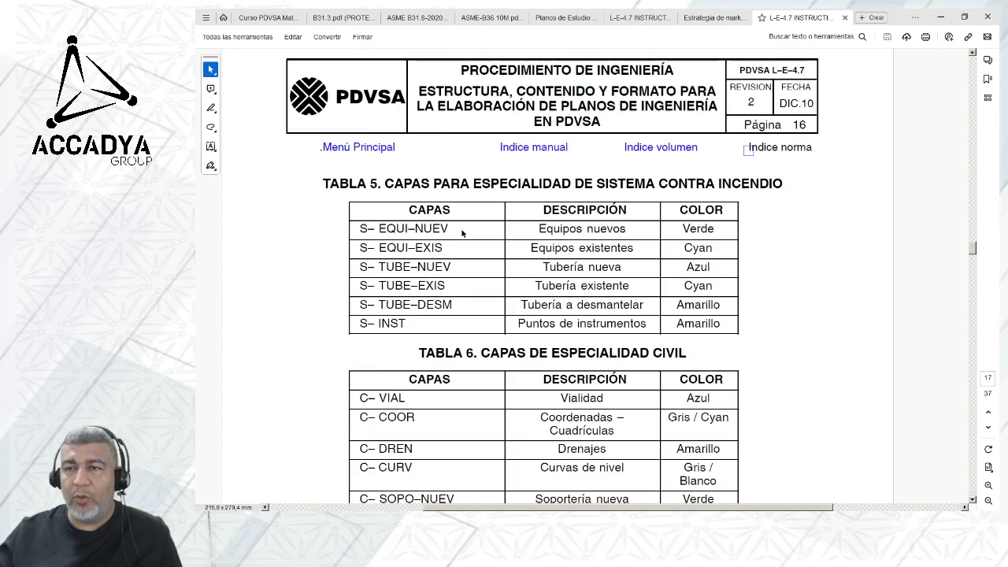
scroll(462, 233, "down", 20)
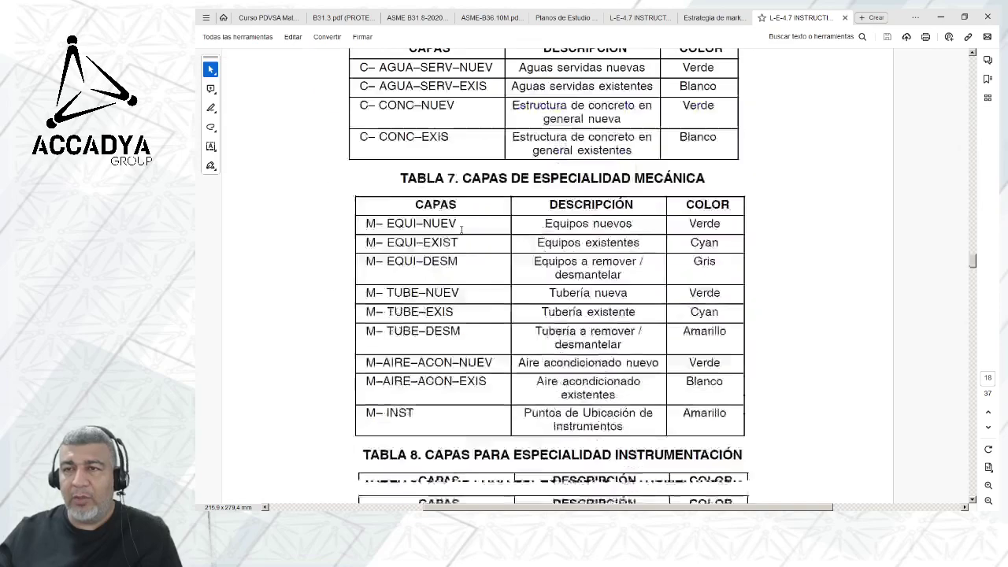
scroll(462, 231, "down", 20)
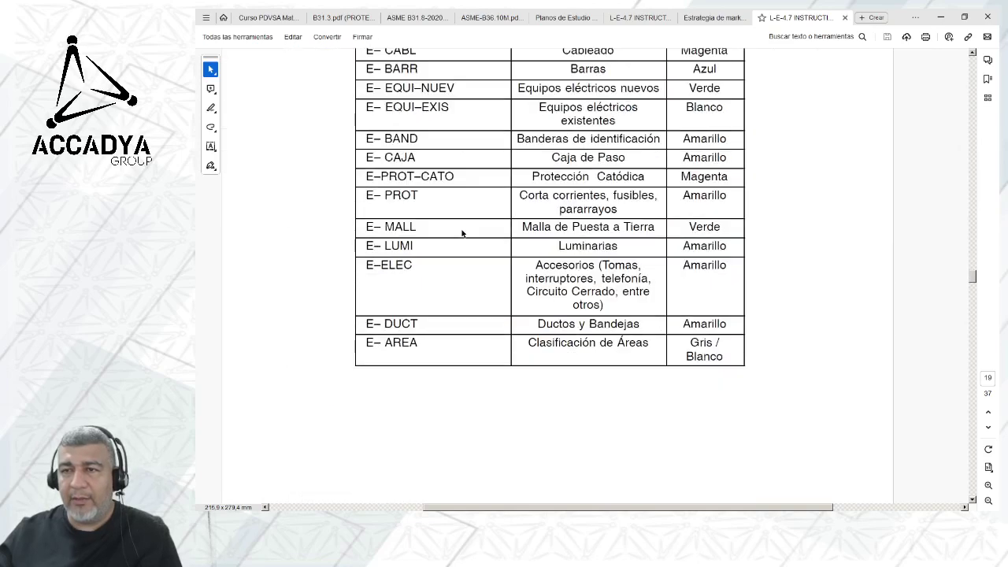
scroll(462, 231, "down", 6)
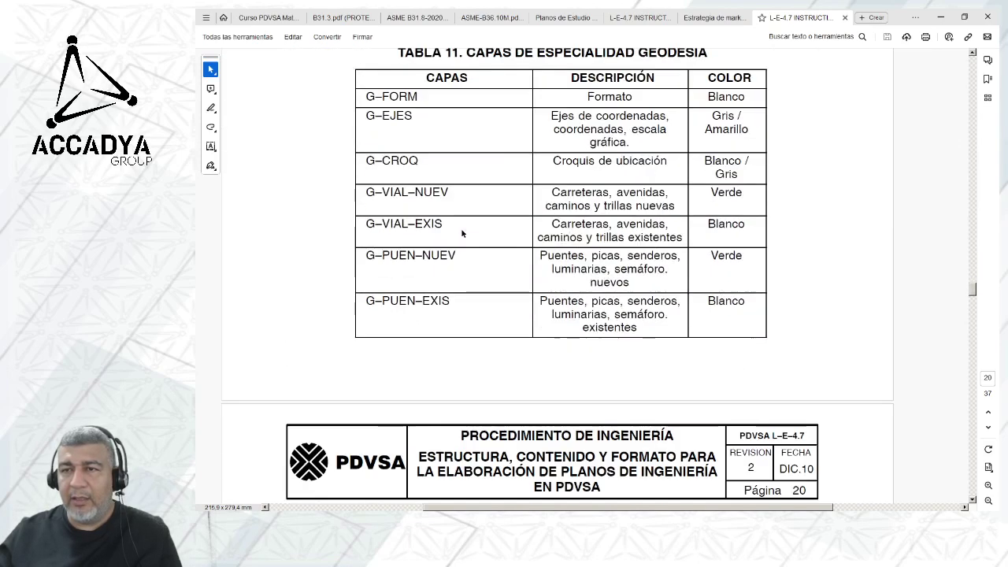
scroll(462, 233, "up", 3)
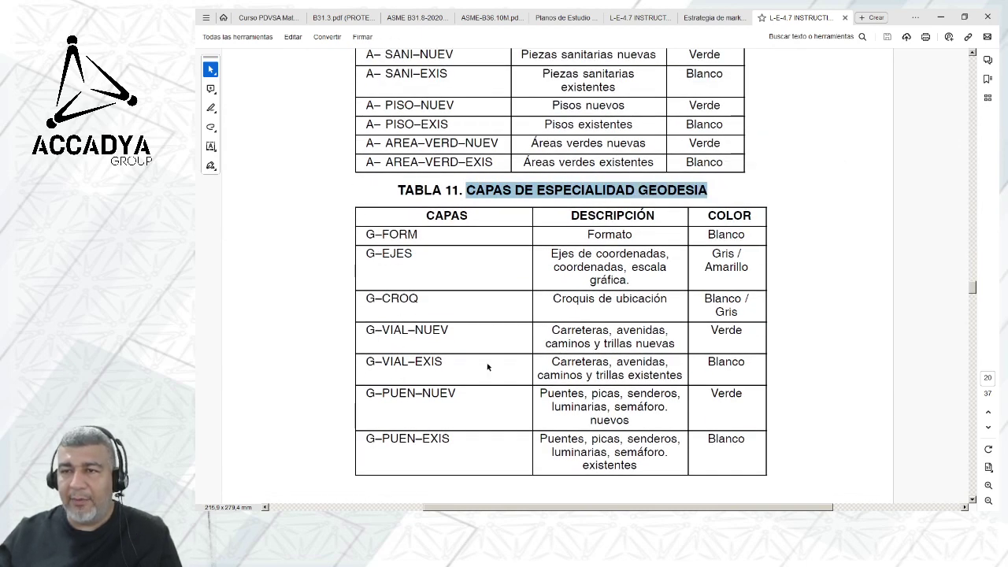
scroll(451, 362, "down", 3)
scroll(451, 362, "down", 15)
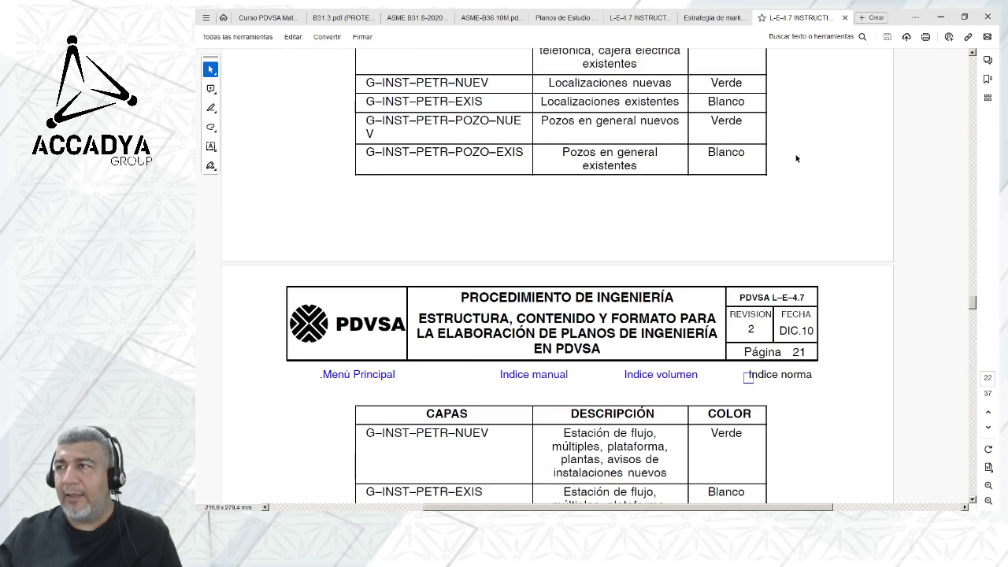
Examine Tabla 12 in section 7.5.3 up close, covering line types, names, applications and their graphic representation.
scroll(708, 220, "down", 15)
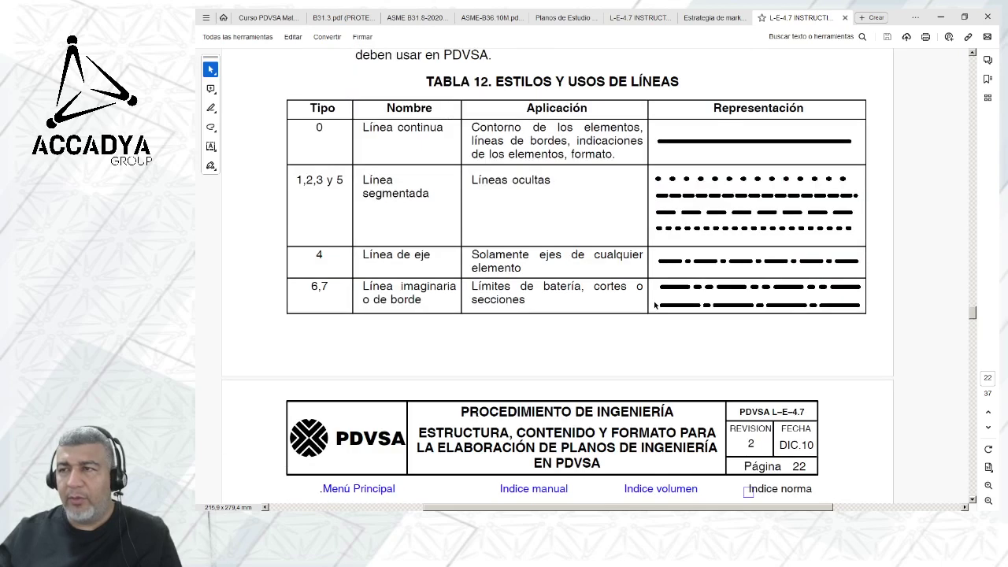
scroll(654, 305, "up", 2)
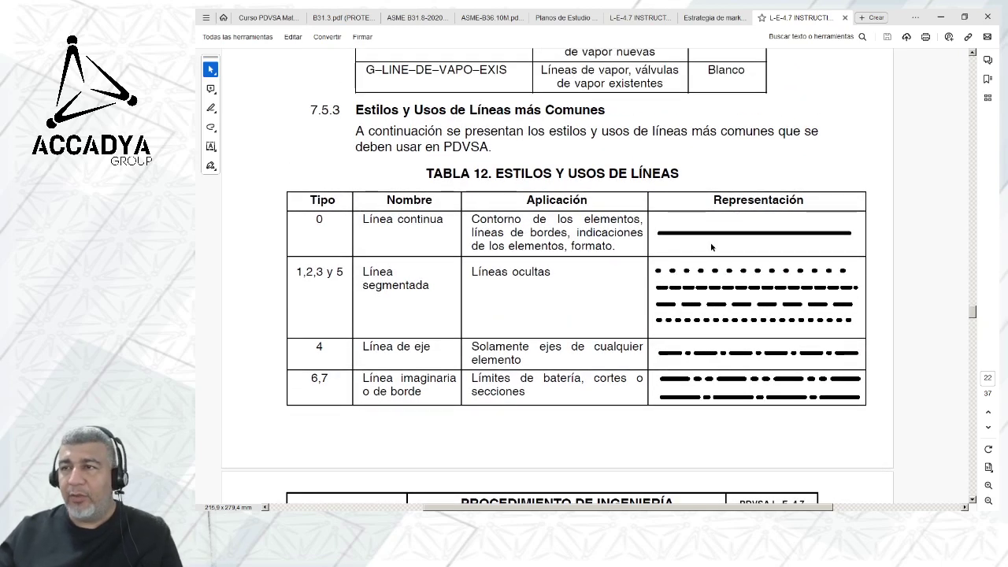
scroll(600, 253, "up", 1)
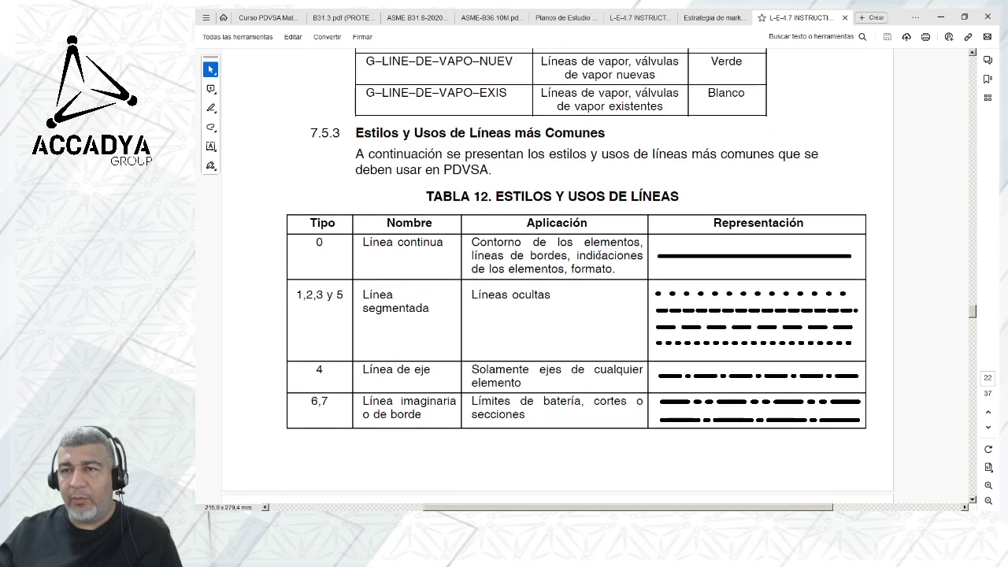
scroll(768, 360, "up", 2)
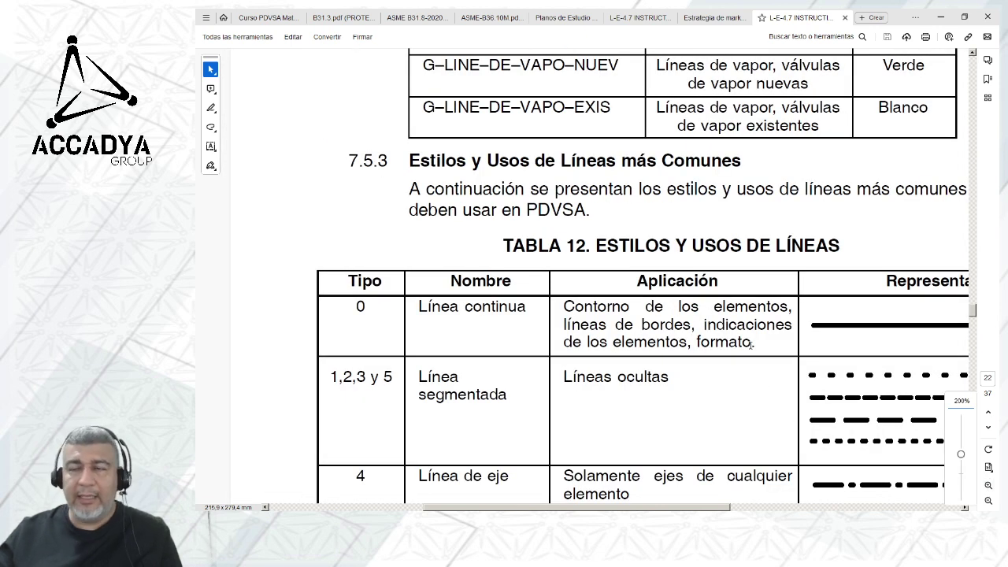
scroll(750, 348, "down", 3)
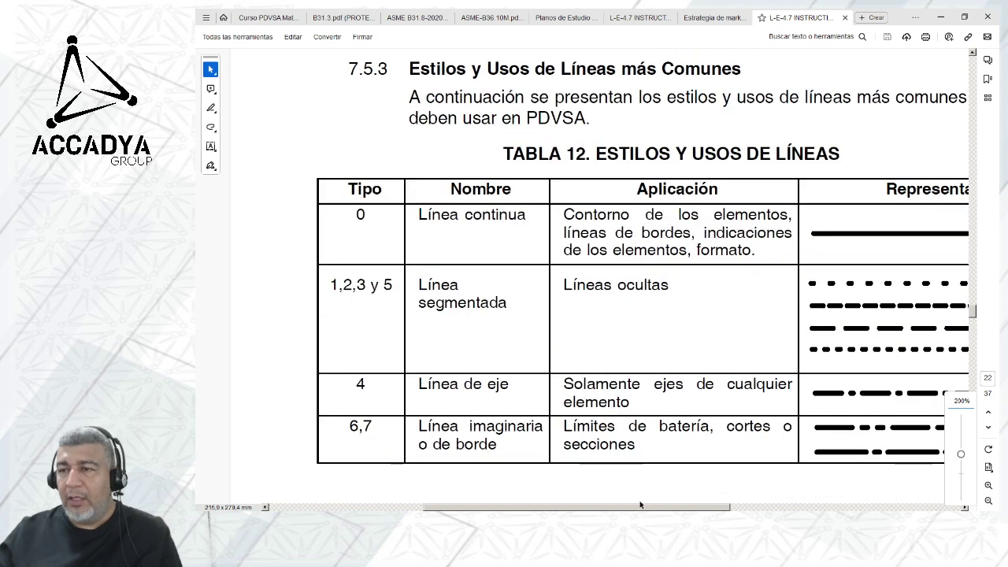
left_click_drag(642, 509, 690, 509)
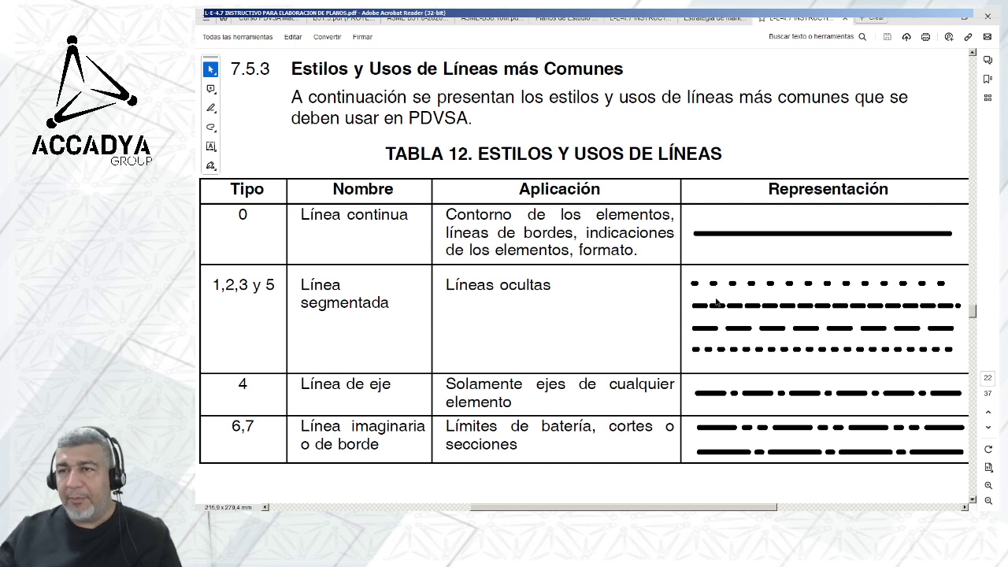
scroll(519, 296, "down", 3)
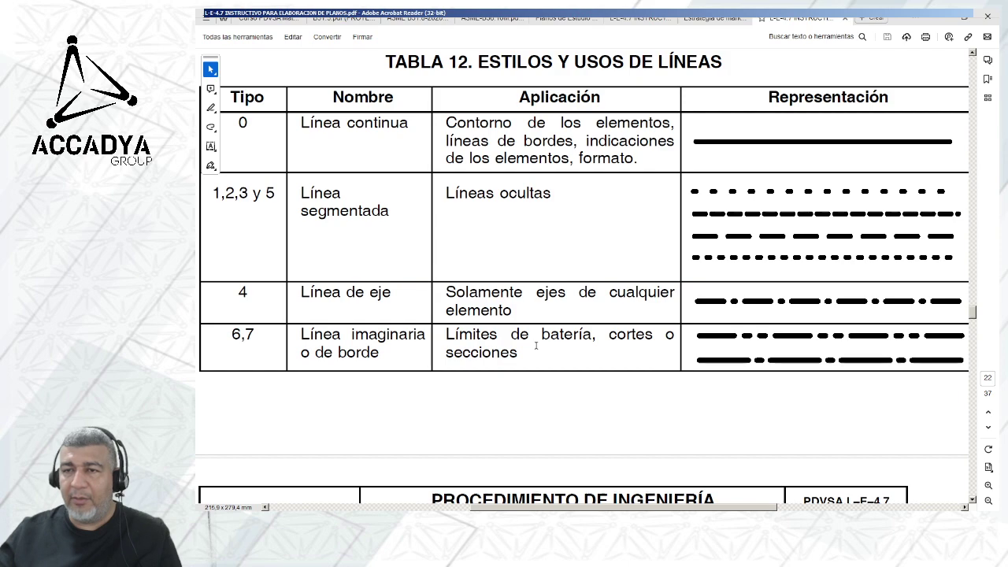
Look over the start of section 7.6 on dimensioning in the PDF.
scroll(818, 343, "down", 2)
scroll(819, 344, "down", 10)
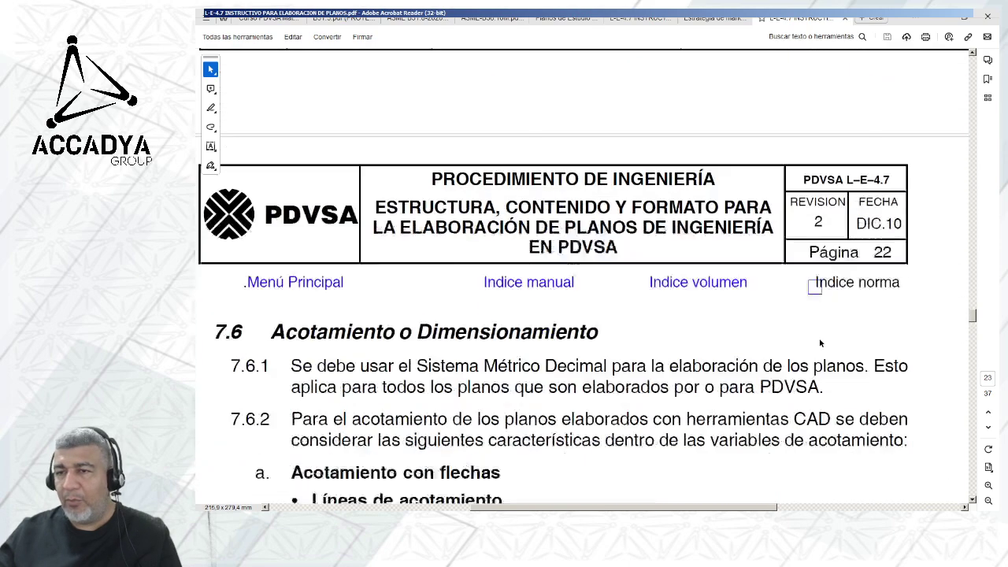
scroll(820, 343, "up", 5)
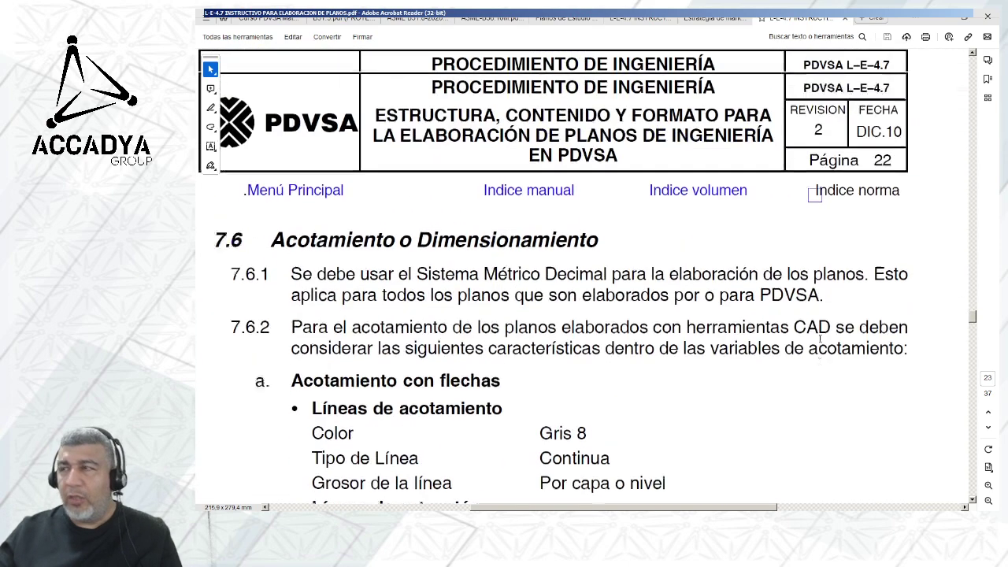
Switch to the OpenBoard whiteboard and sketch a yellow upright cylinder in the empty area beside the stick figure.
left_click(944, 17)
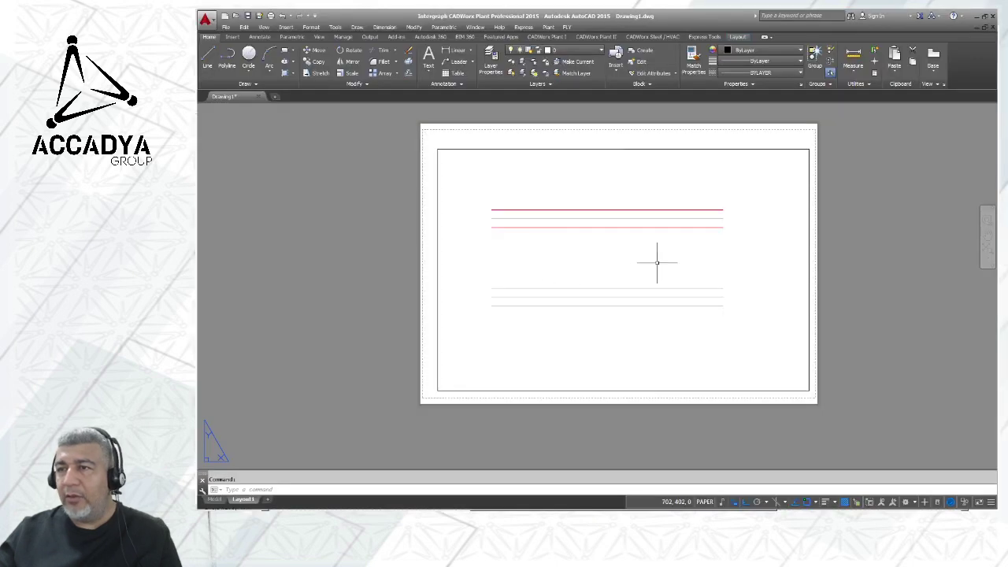
left_click(236, 509)
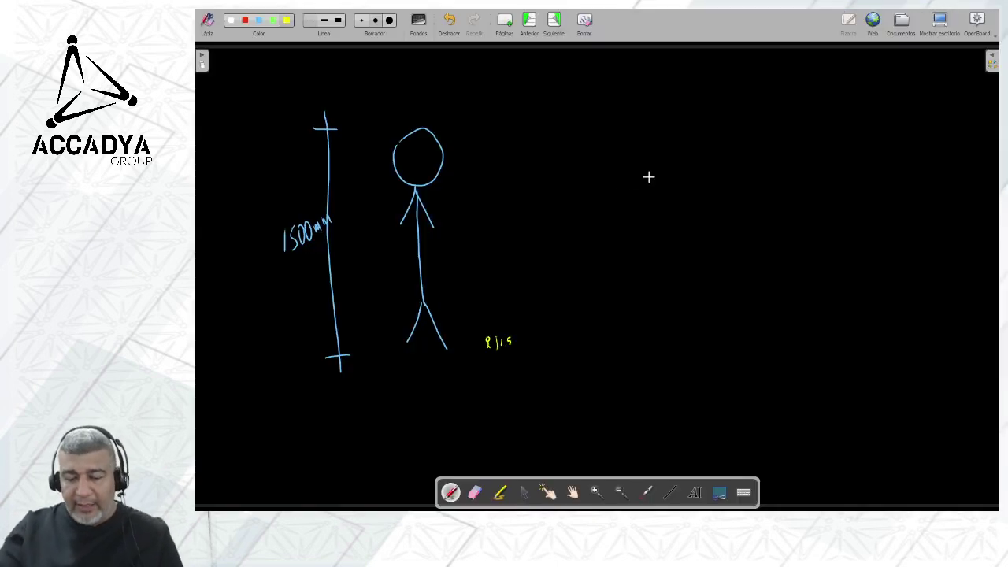
mouse_move(758, 129)
left_mouse_down()
mouse_move(691, 151)
mouse_move(762, 140)
mouse_move(757, 130)
left_mouse_up()
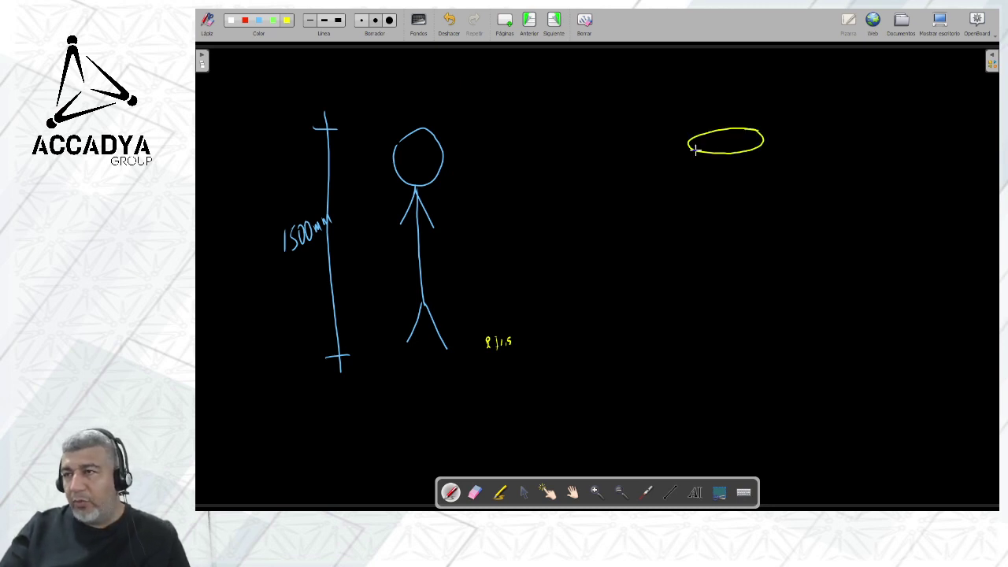
left_click_drag(688, 142, 690, 235)
left_click_drag(762, 134, 765, 236)
left_click_drag(690, 237, 764, 240)
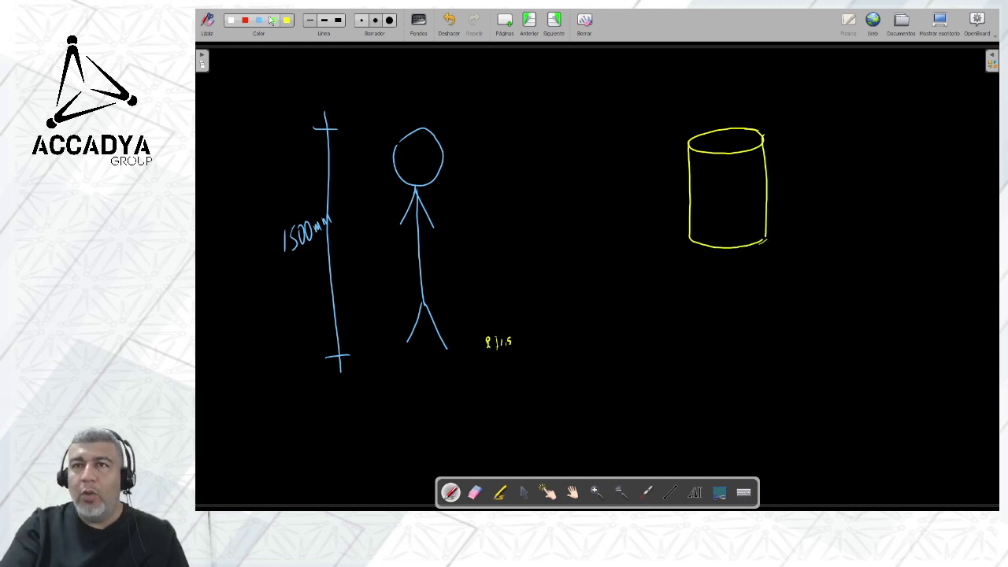
Add a green vertical section line with direction arrows through the cylinder and a smaller inner ellipse on its top face.
mouse_move(726, 95)
left_mouse_down()
mouse_move(733, 261)
mouse_move(750, 284)
left_mouse_up()
left_click_drag(726, 94, 737, 93)
mouse_move(715, 148)
left_mouse_down()
mouse_move(752, 143)
mouse_move(731, 137)
left_mouse_up()
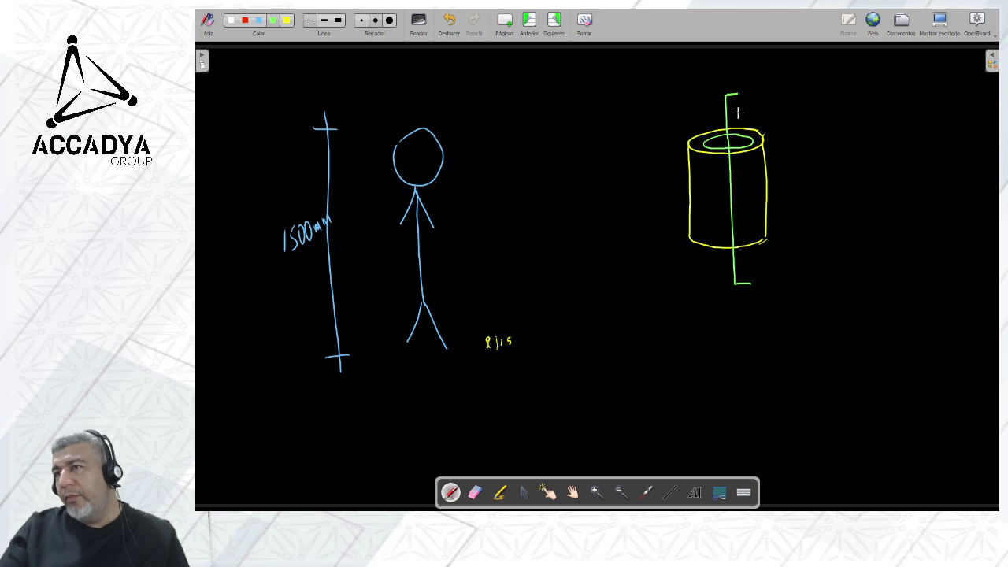
left_click_drag(728, 98, 740, 76)
left_click_drag(737, 282, 750, 263)
Sketch the green rectangular section view beside the yellow cylinder, with a narrow vertical strip at each side for the walls.
left_click_drag(827, 128, 827, 230)
mouse_move(826, 127)
left_mouse_down()
mouse_move(841, 130)
mouse_move(842, 220)
mouse_move(828, 232)
left_mouse_up()
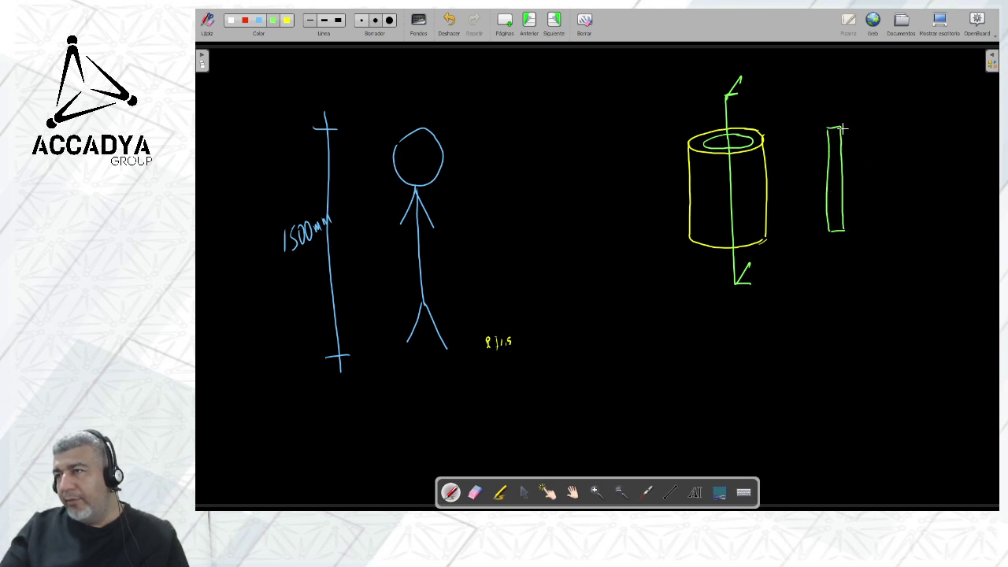
mouse_move(844, 128)
left_mouse_down()
mouse_move(892, 126)
mouse_move(891, 228)
mouse_move(844, 230)
left_mouse_up()
left_click_drag(889, 124, 905, 228)
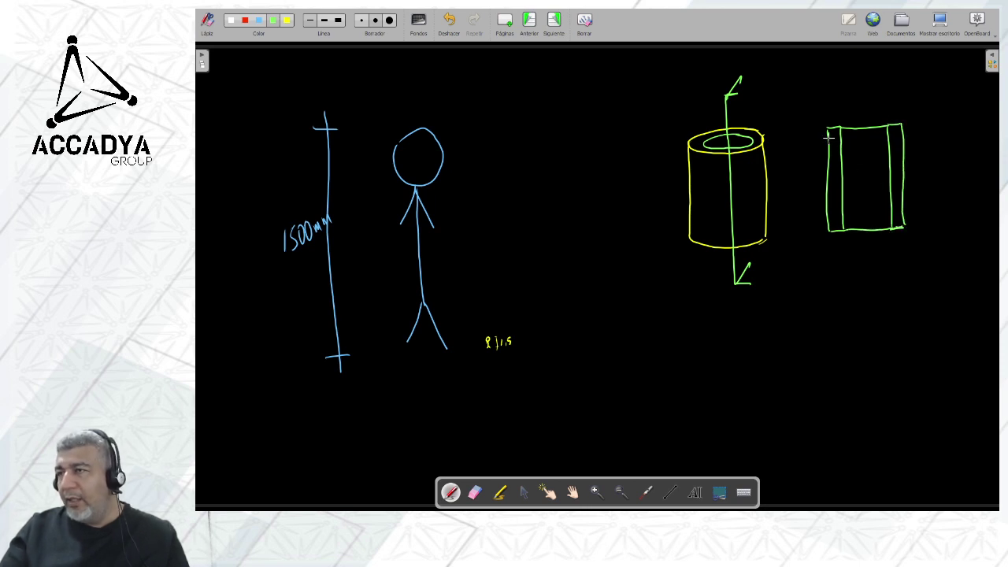
Hatch both wall strips of the section view with diagonal lines and draw a vertical dash-dot centerline through its middle.
left_click_drag(833, 171, 834, 228)
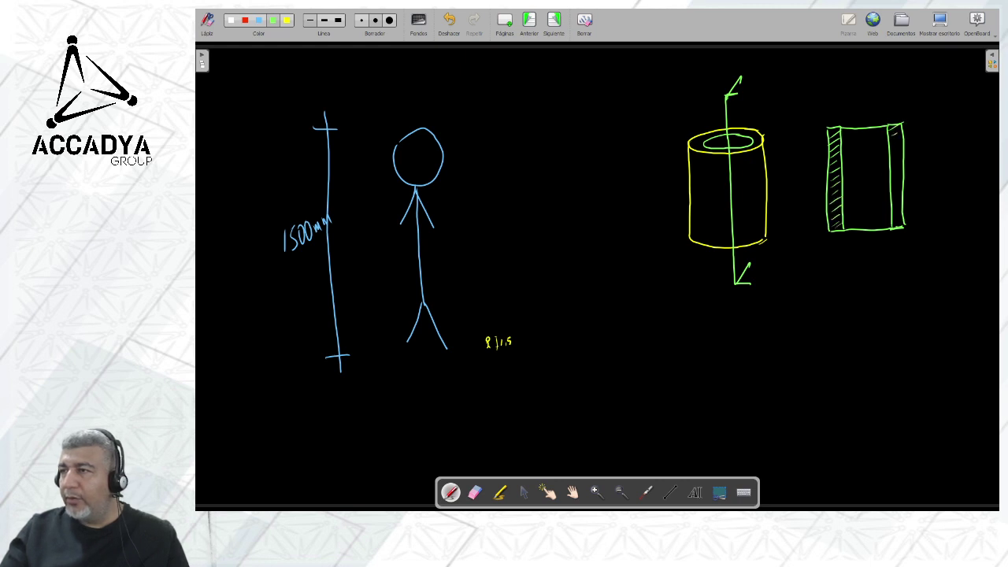
left_click_drag(900, 152, 895, 169)
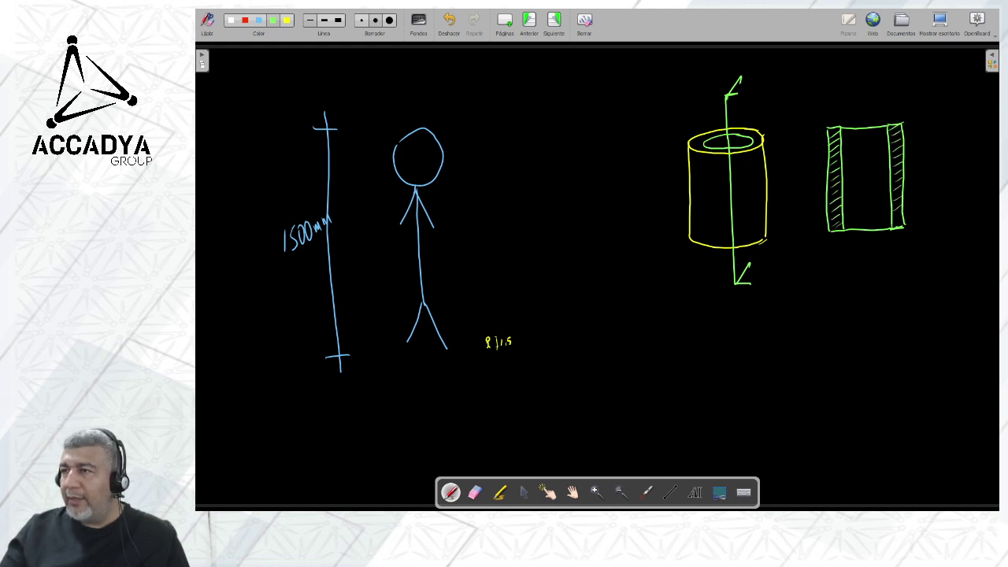
left_click(865, 152)
left_click_drag(862, 103, 865, 189)
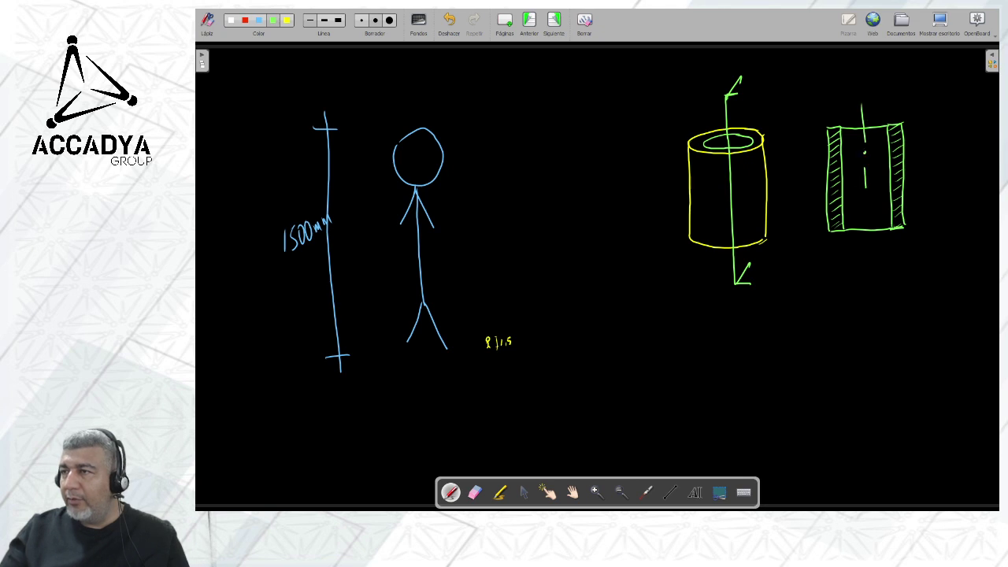
left_click_drag(865, 230, 866, 253)
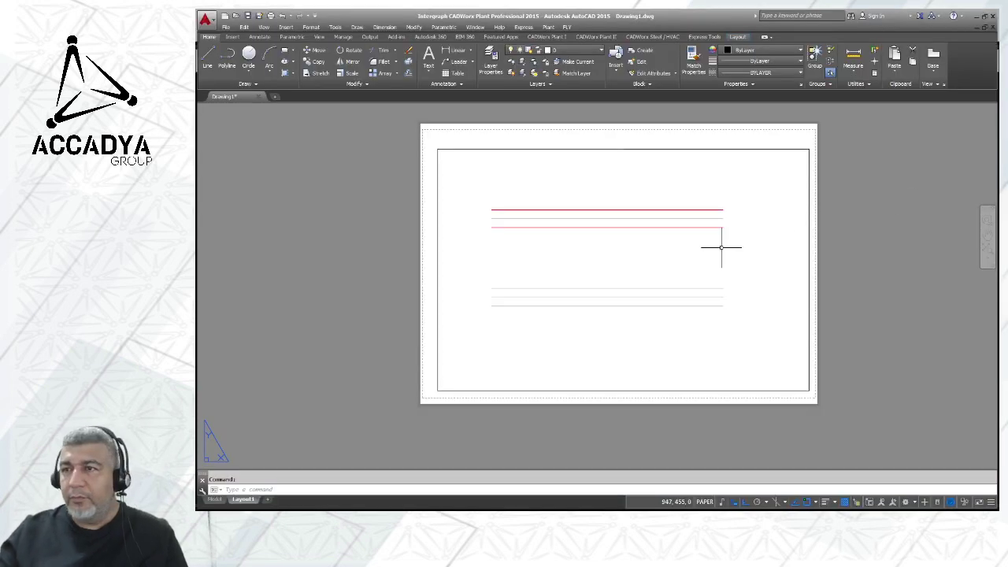
Switch from the AutoCAD drawing to the course slideshow and advance past the Temario slides to "Dibujo Técnico vs. Dibujo Artístico".
left_click(979, 15)
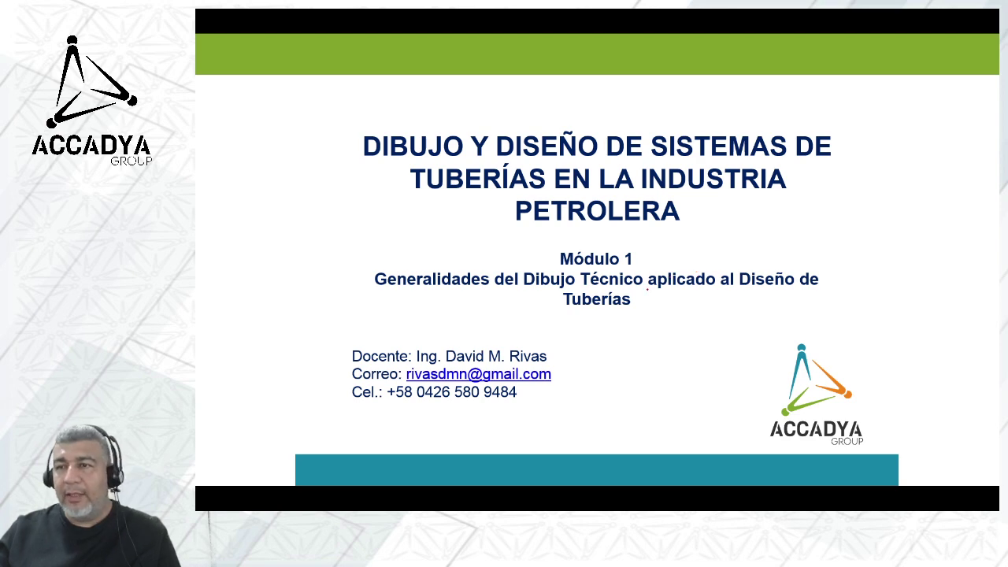
key("Right")
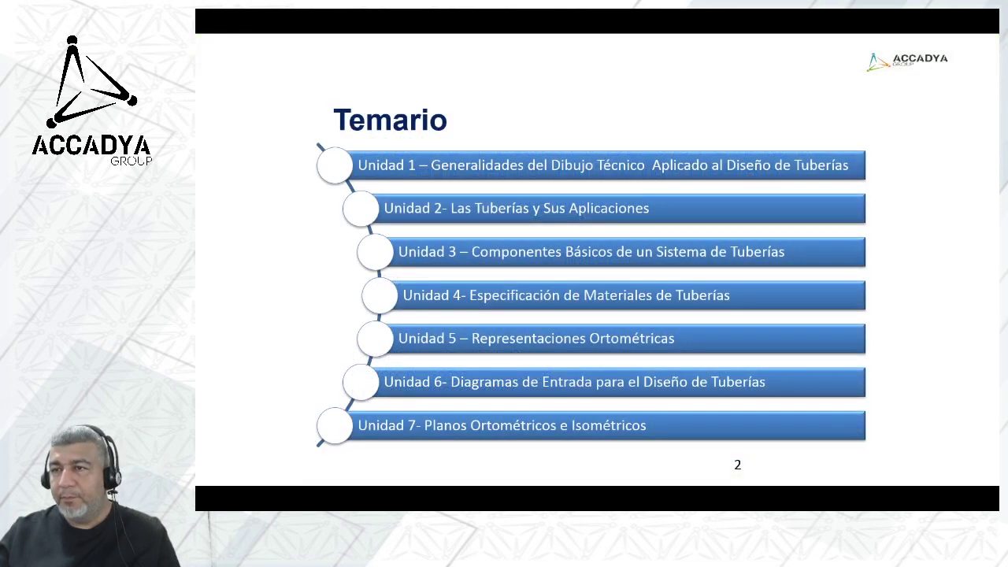
key("Right")
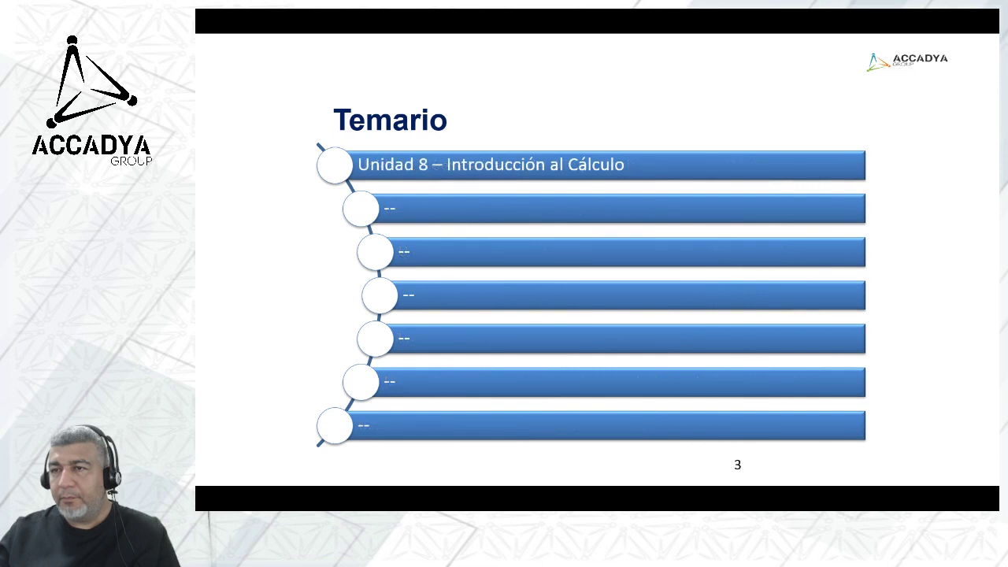
key("Right")
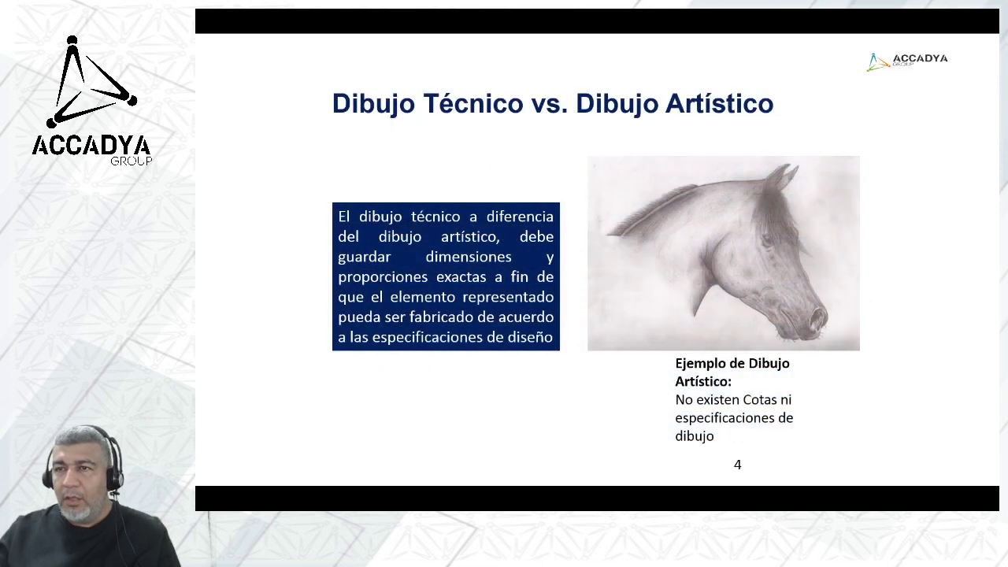